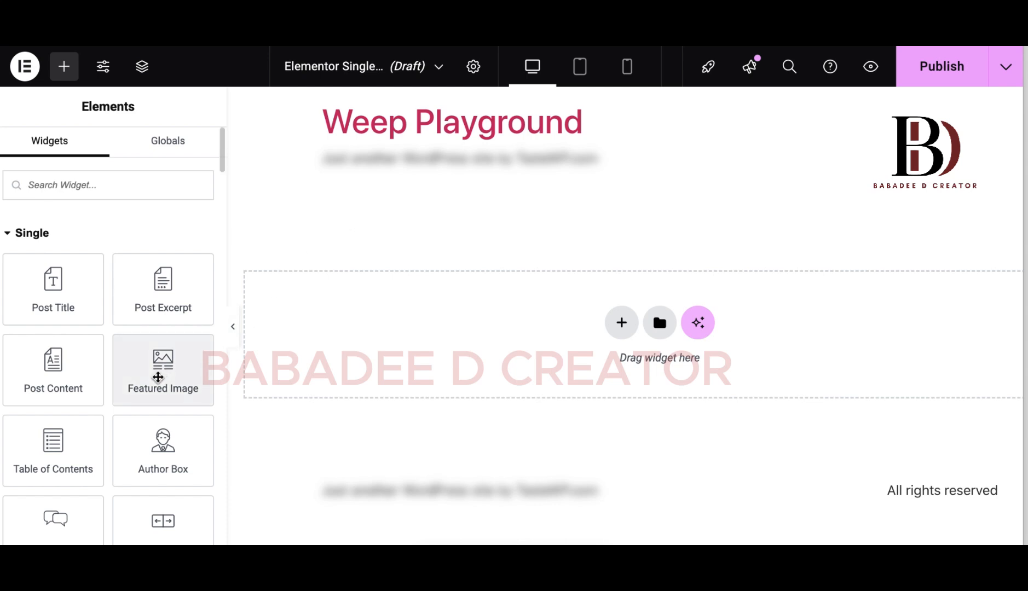
Examine the widgets available in the Elements list, including the Basic and Pro groups.
scroll(158, 377, down, 10)
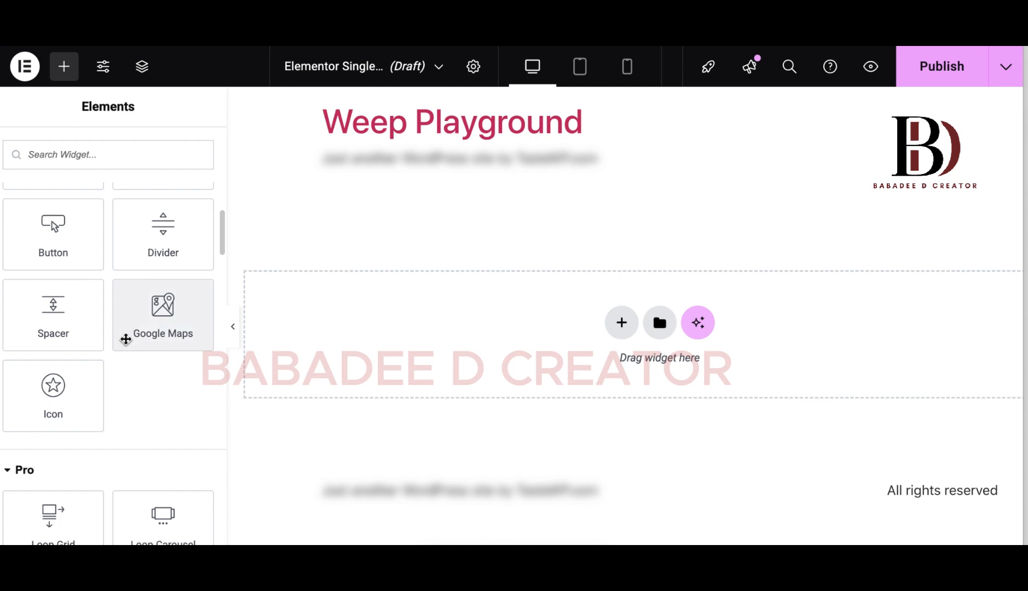
scroll(125, 339, down, 7)
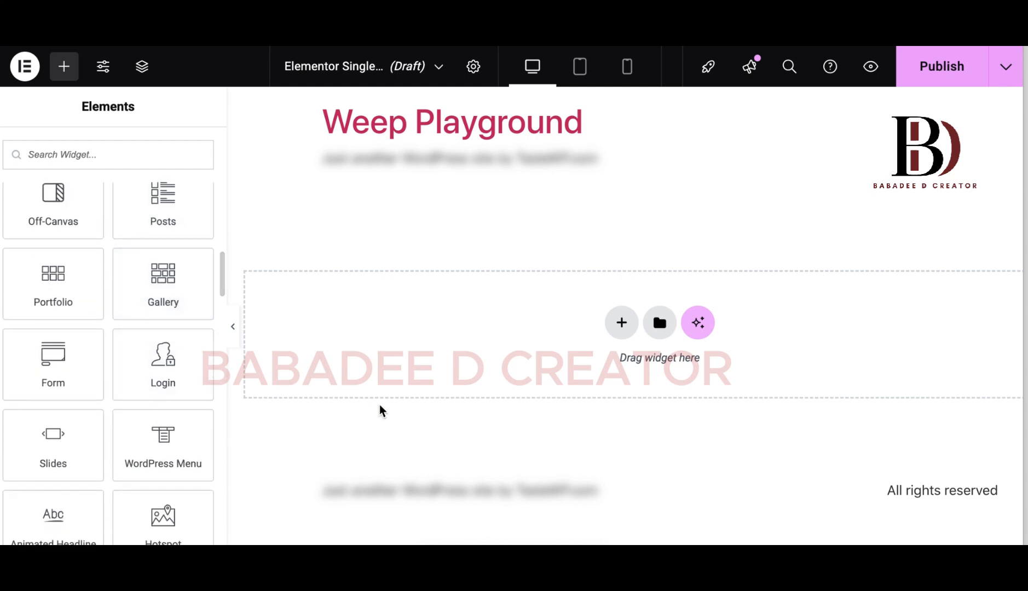
scroll(115, 334, down, 8)
scroll(113, 323, down, 6)
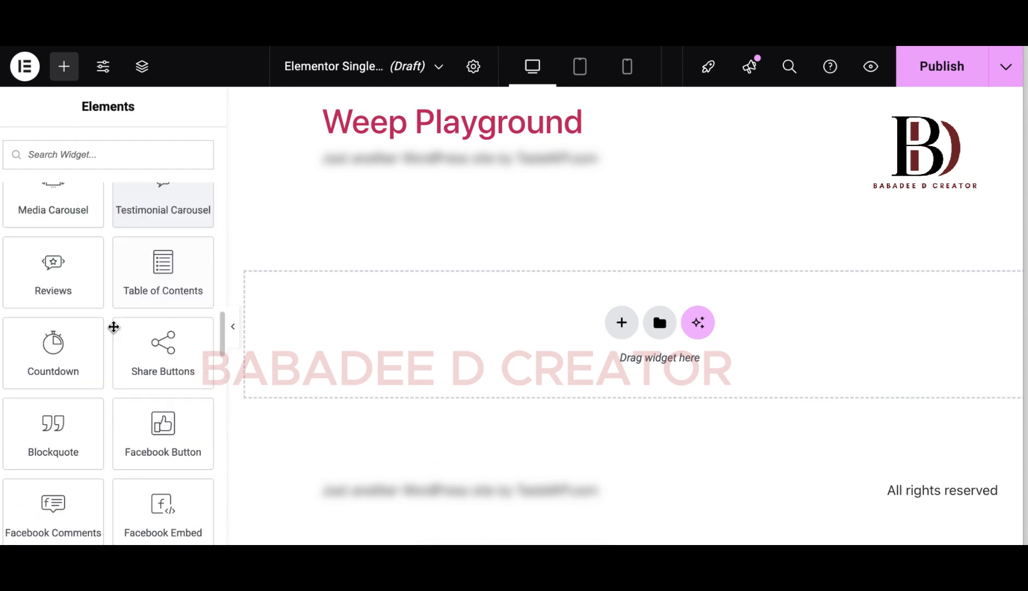
scroll(122, 337, up, 20)
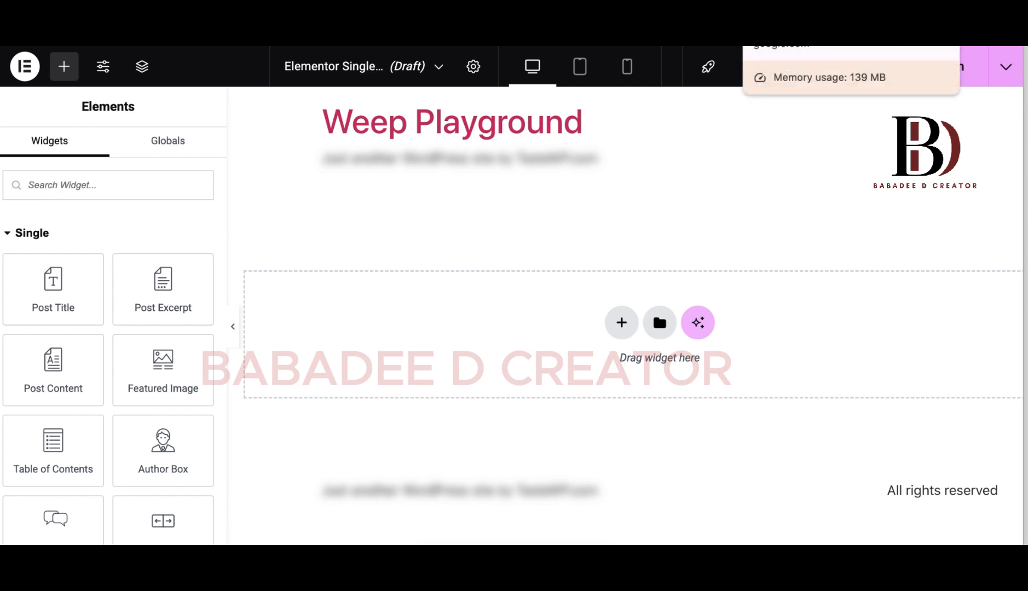
Switch to the Google results for "button widget" and look through the listed pages, questions and videos.
click(789, 11)
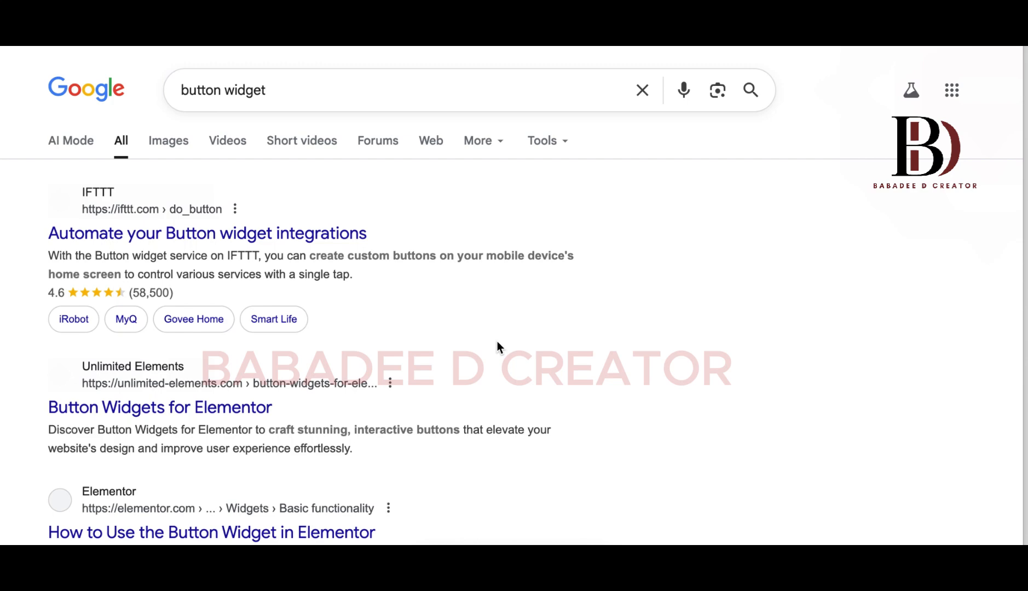
scroll(497, 342, down, 10)
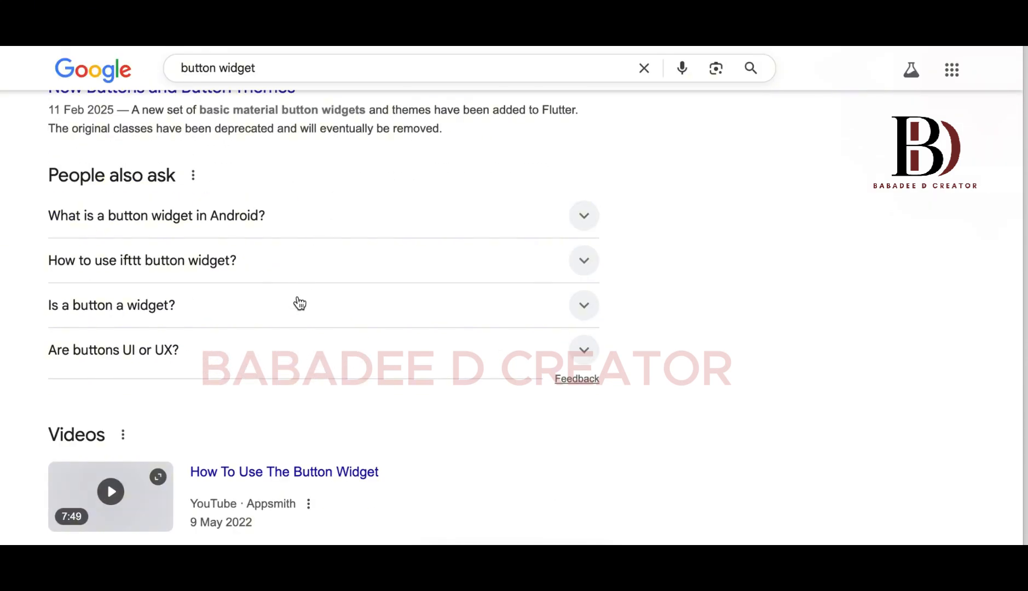
scroll(300, 304, up, 3)
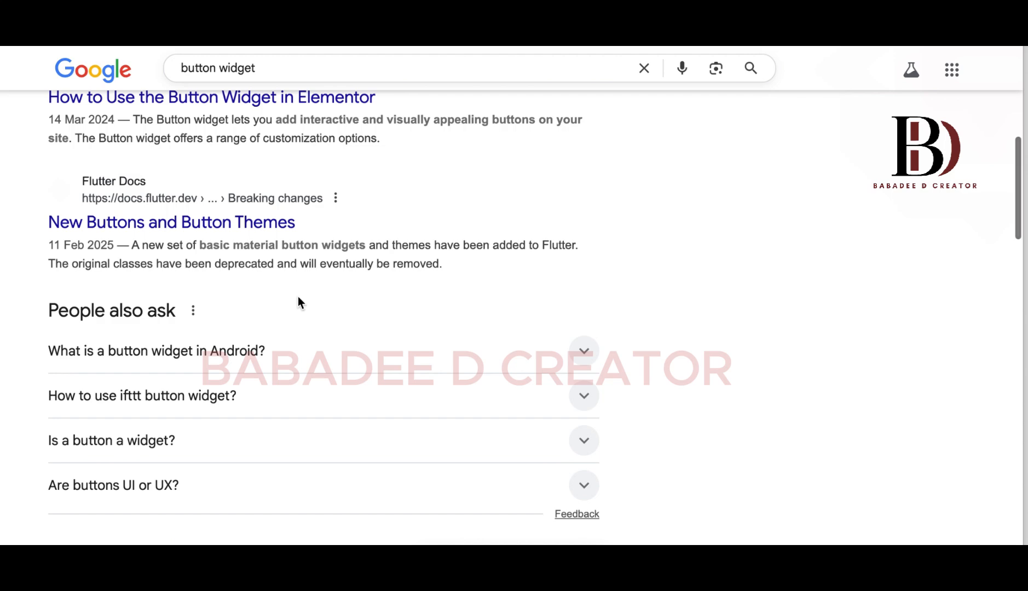
Replace the Google query with "widget" and run the search.
scroll(299, 304, up, 8)
drag(268, 88, 155, 88)
text(widget)
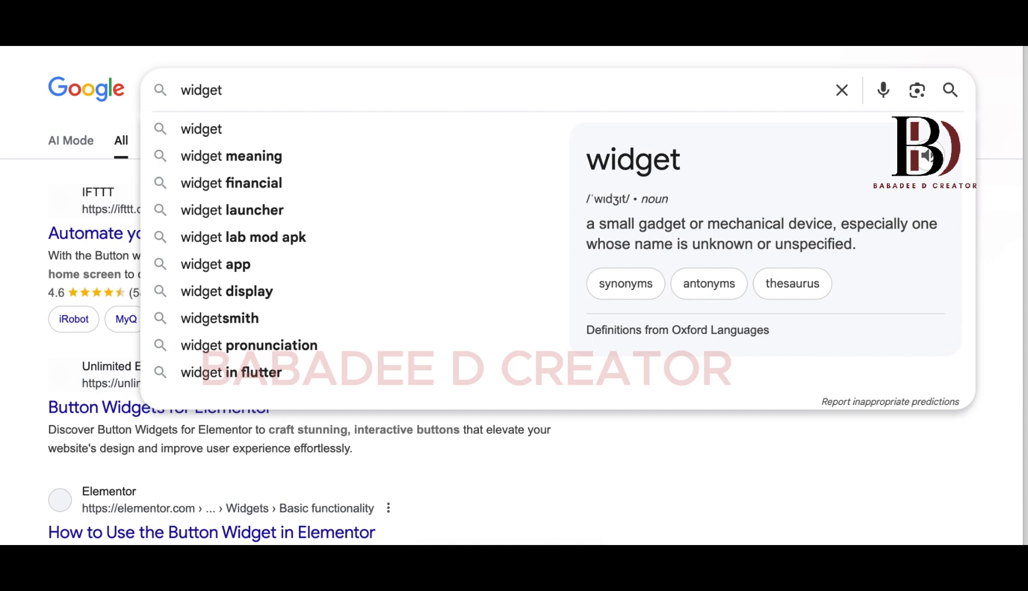
key(Return)
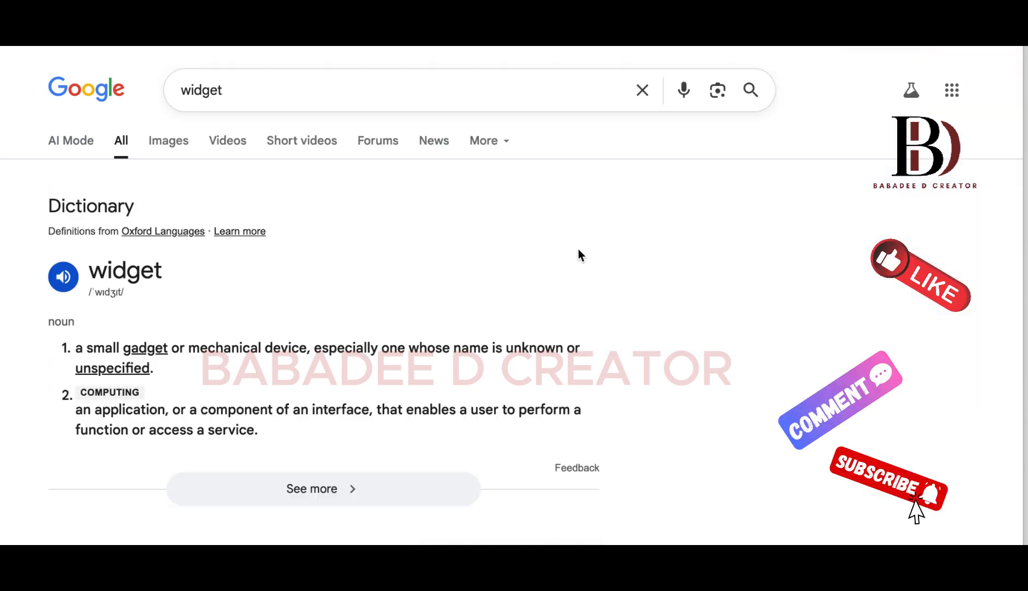
Read the dictionary definition of widget, including its computing sense, and expand the question "What are widgets?".
scroll(578, 249, down, 2)
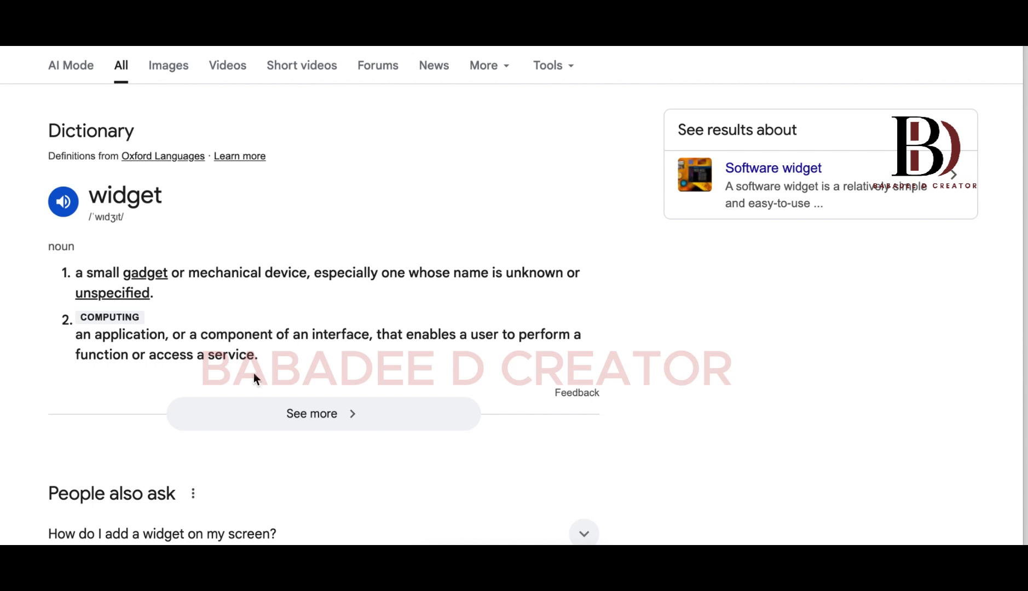
scroll(230, 356, down, 1)
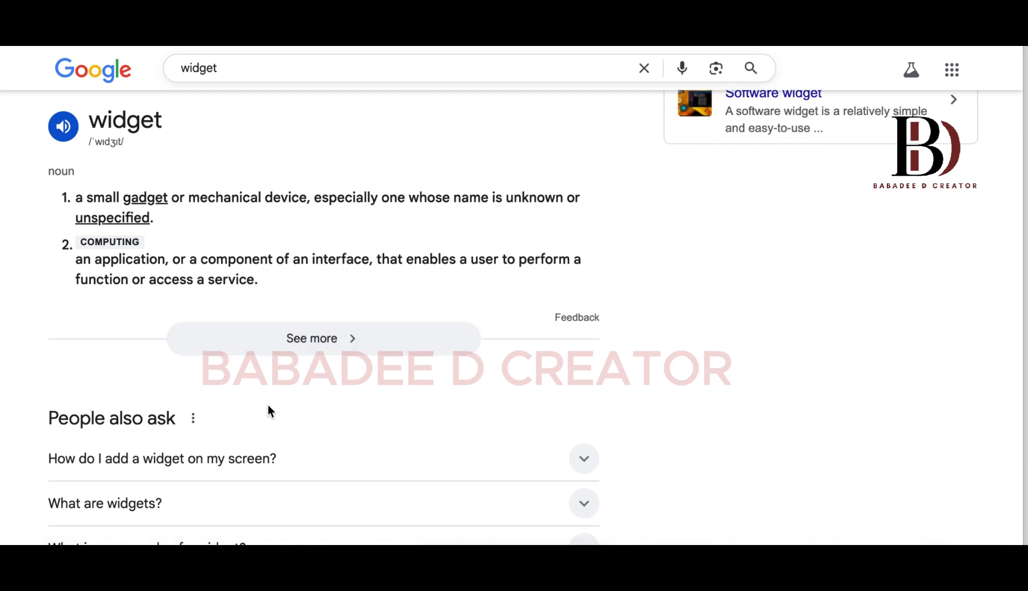
scroll(269, 409, down, 5)
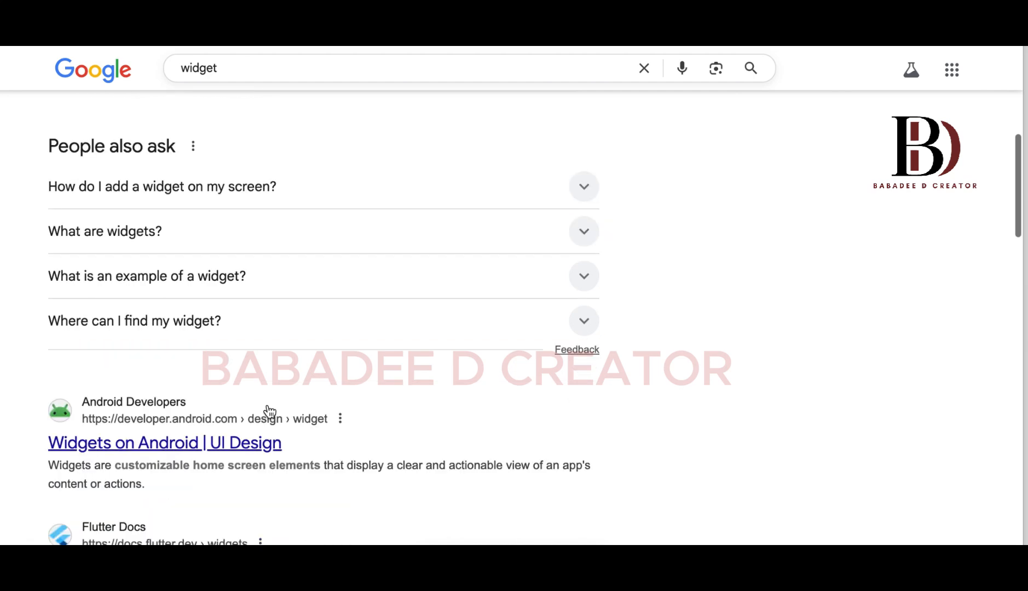
click(252, 242)
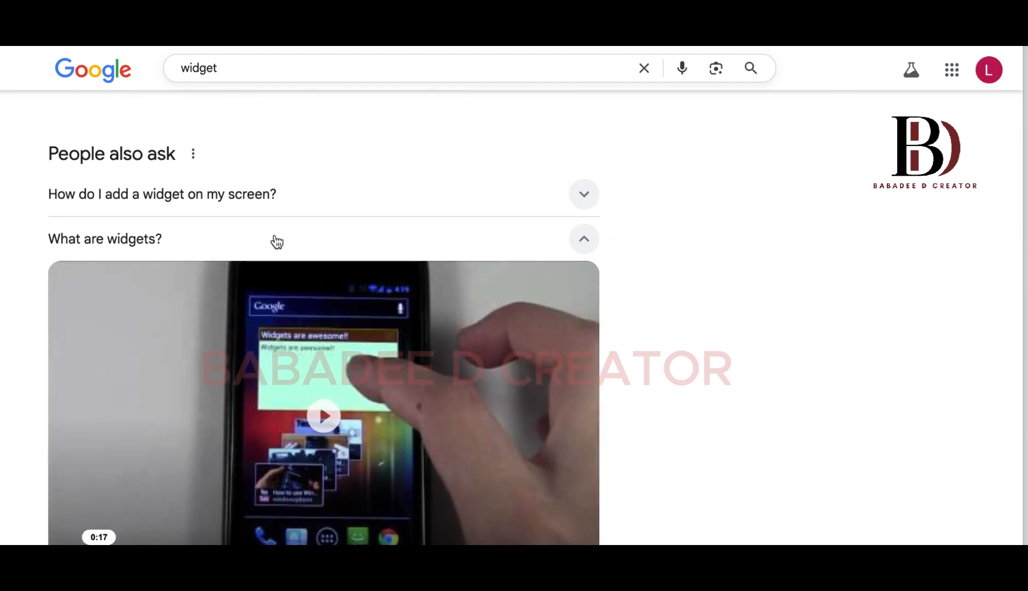
scroll(273, 239, up, 5)
scroll(276, 238, down, 2)
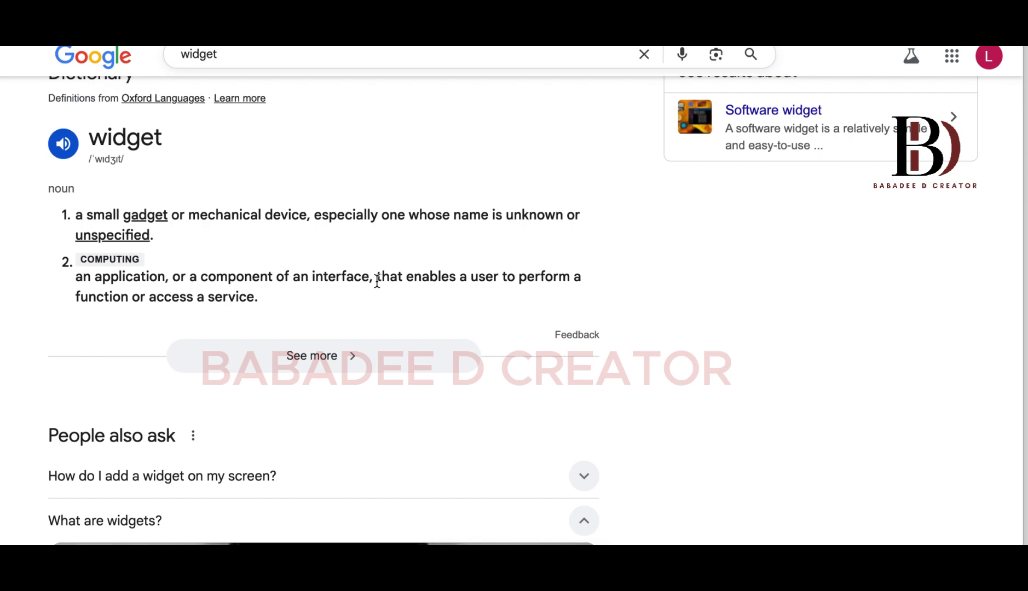
scroll(378, 280, up, 2)
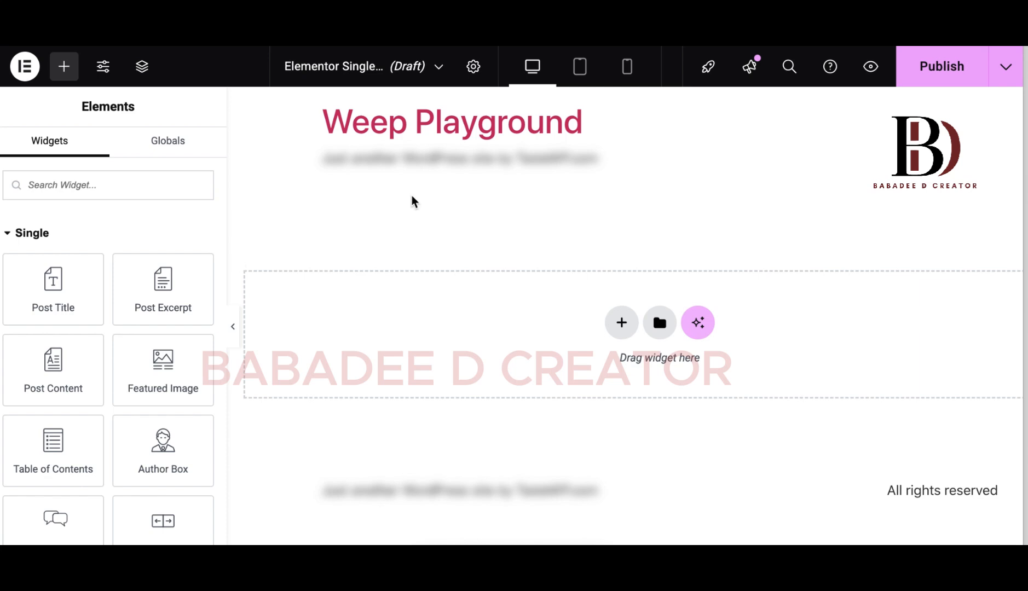
Switch to the Elementor editor and examine the Single and Layout widgets in the Elements list.
scroll(144, 254, down, 1)
scroll(144, 255, down, 2)
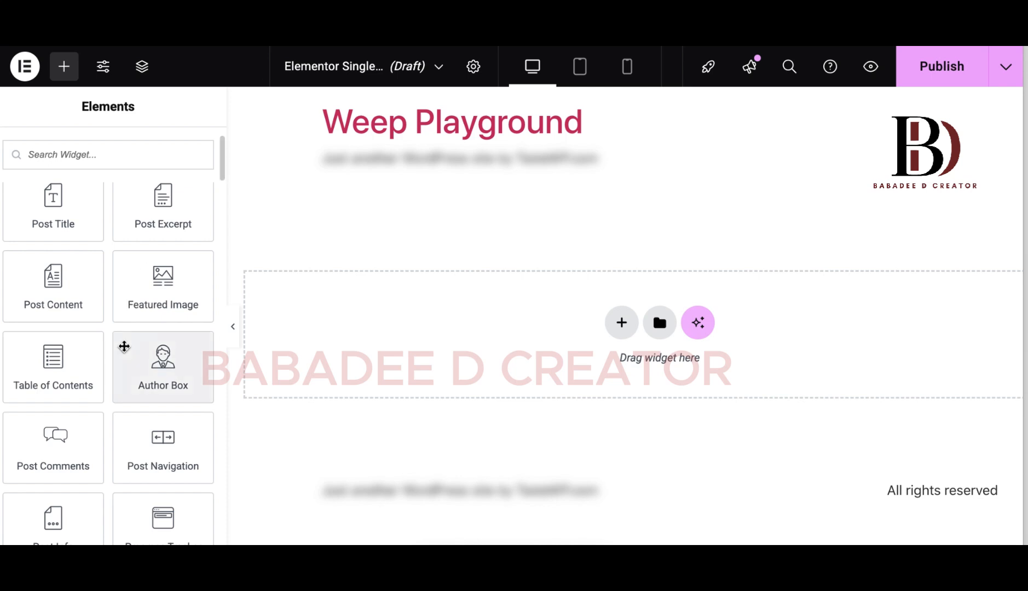
scroll(122, 343, down, 4)
scroll(122, 346, up, 6)
scroll(124, 346, down, 4)
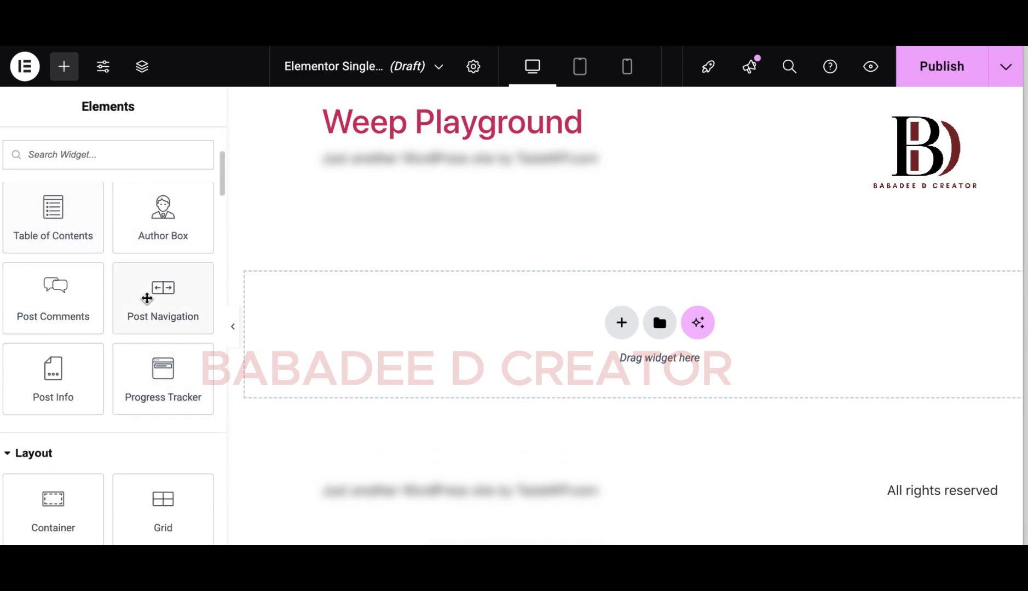
scroll(149, 289, up, 3)
scroll(149, 290, up, 1)
scroll(149, 289, down, 3)
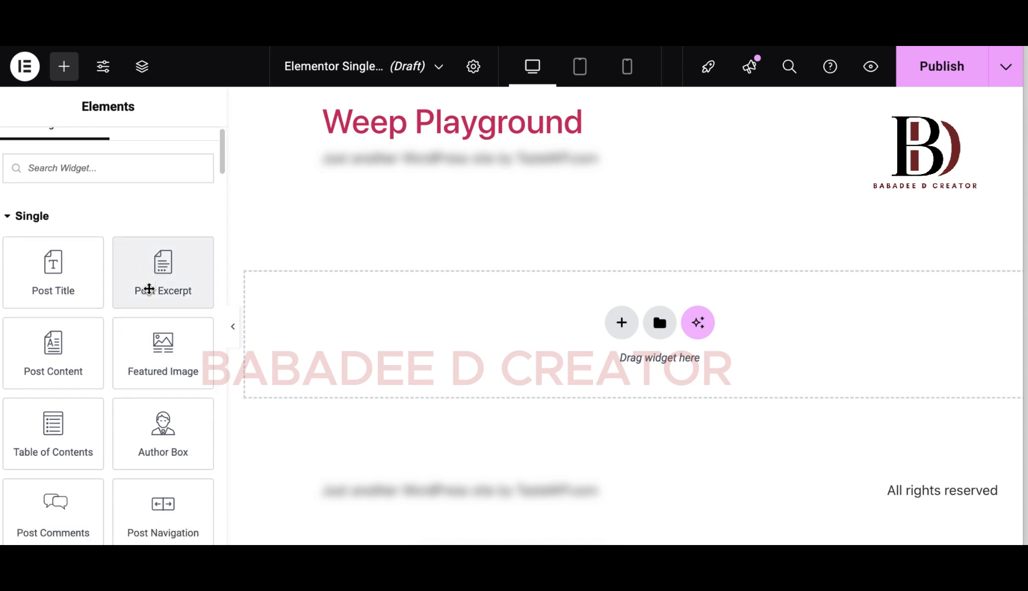
scroll(149, 290, up, 2)
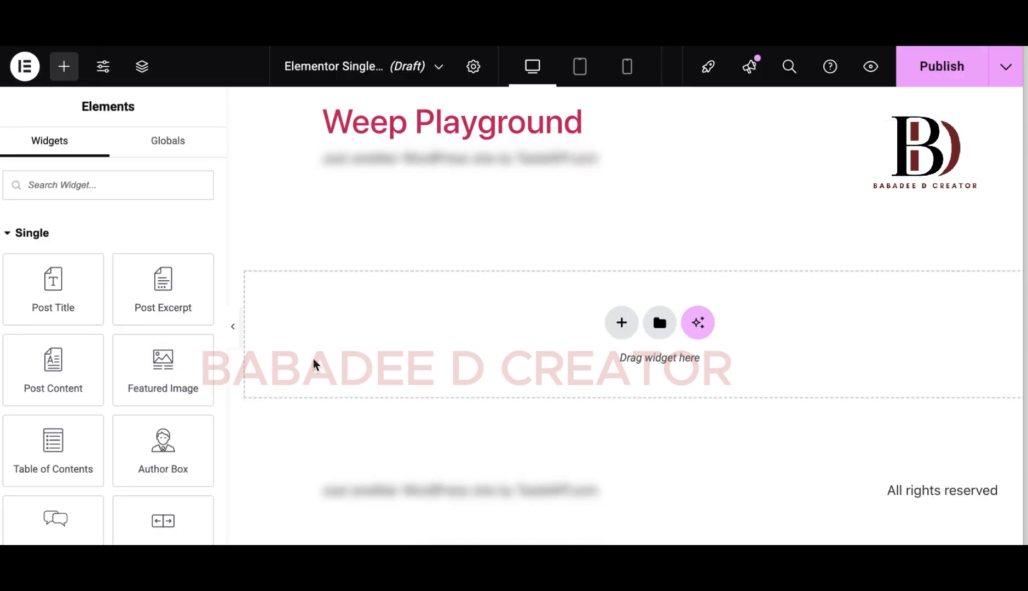
scroll(122, 409, down, 3)
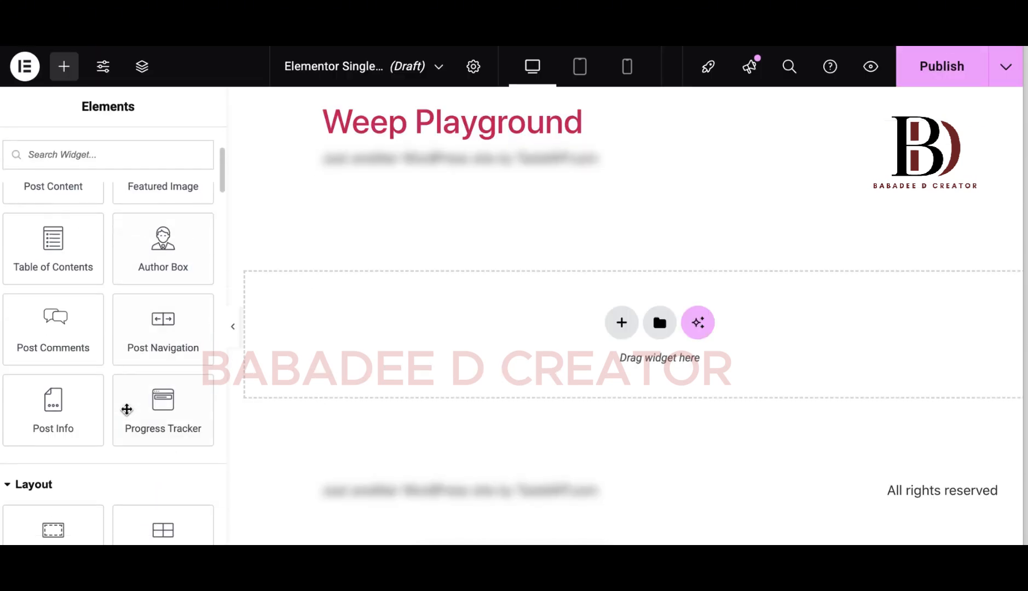
scroll(126, 414, up, 4)
scroll(126, 409, down, 4)
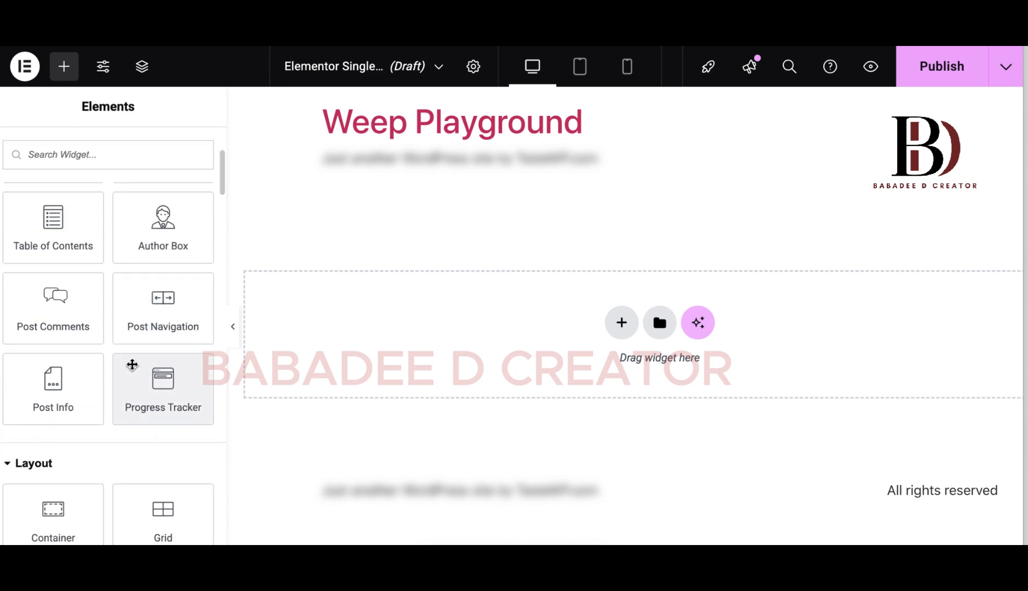
scroll(123, 351, down, 2)
scroll(121, 340, down, 4)
scroll(120, 337, up, 10)
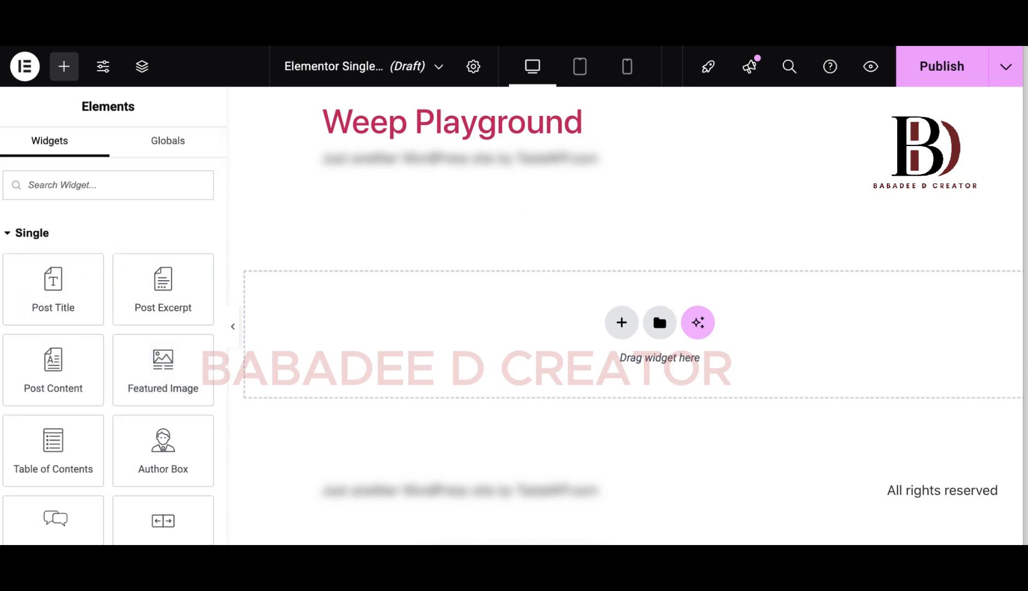
View the TotalEnergies Oil and gas page, and review the Google results for "elementor" on what Elementor is used for.
click(444, 12)
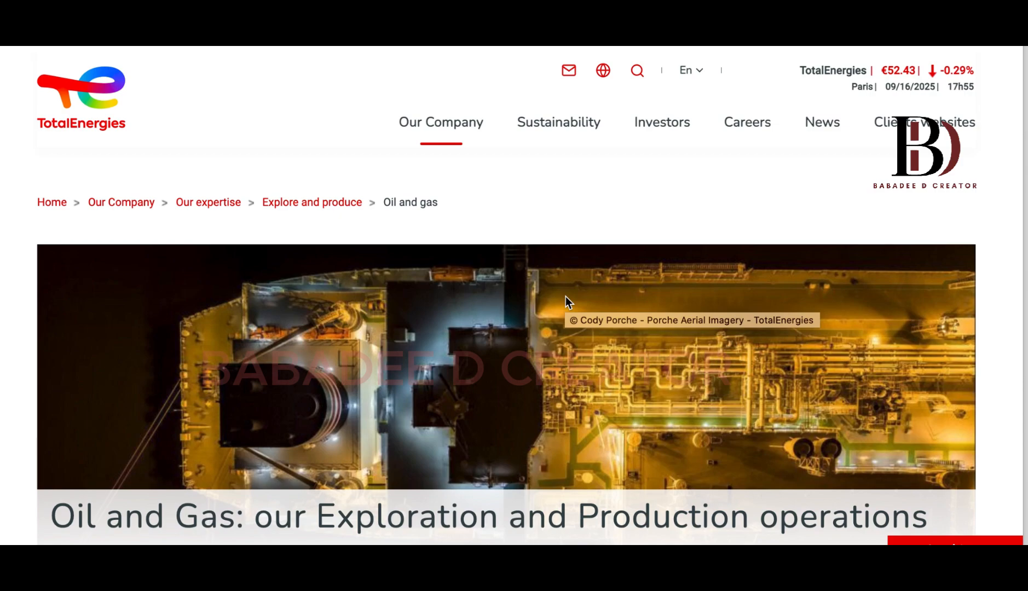
scroll(565, 296, down, 15)
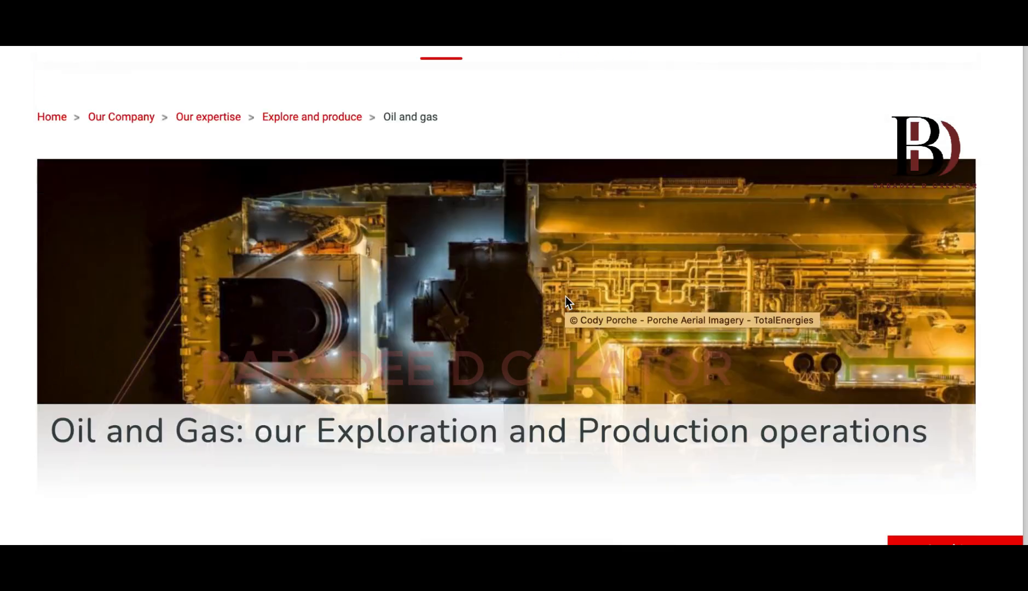
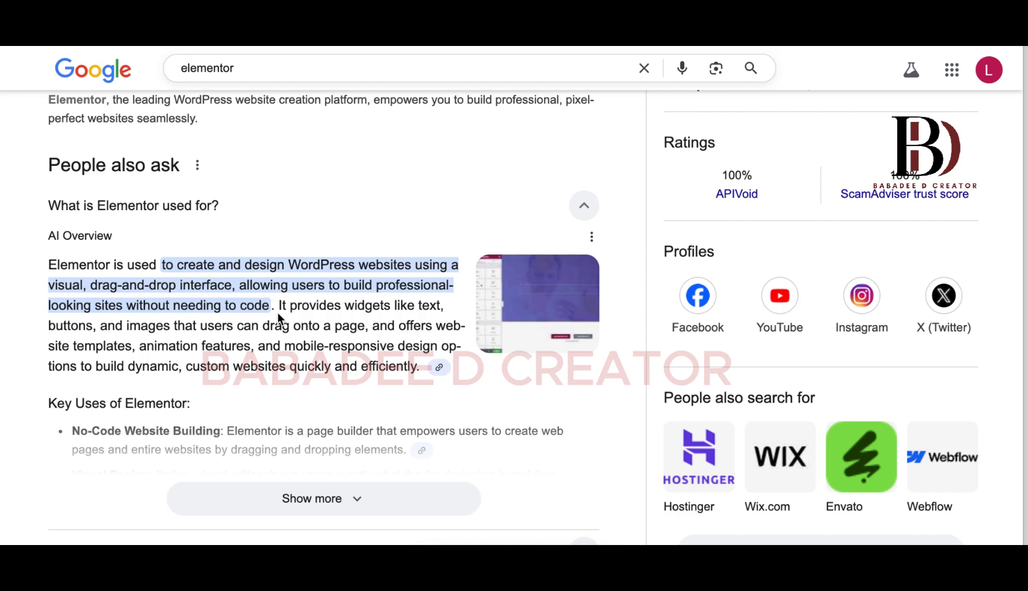
scroll(420, 320, up, 10)
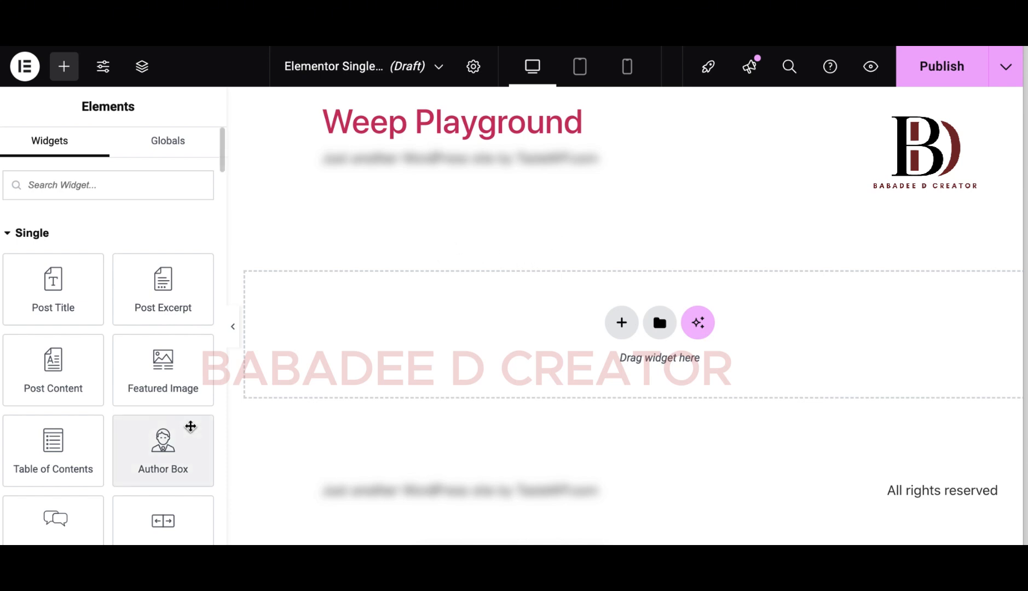
Look through the Elementor widget list from Single to Pro and search it for "Button".
scroll(191, 426, down, 5)
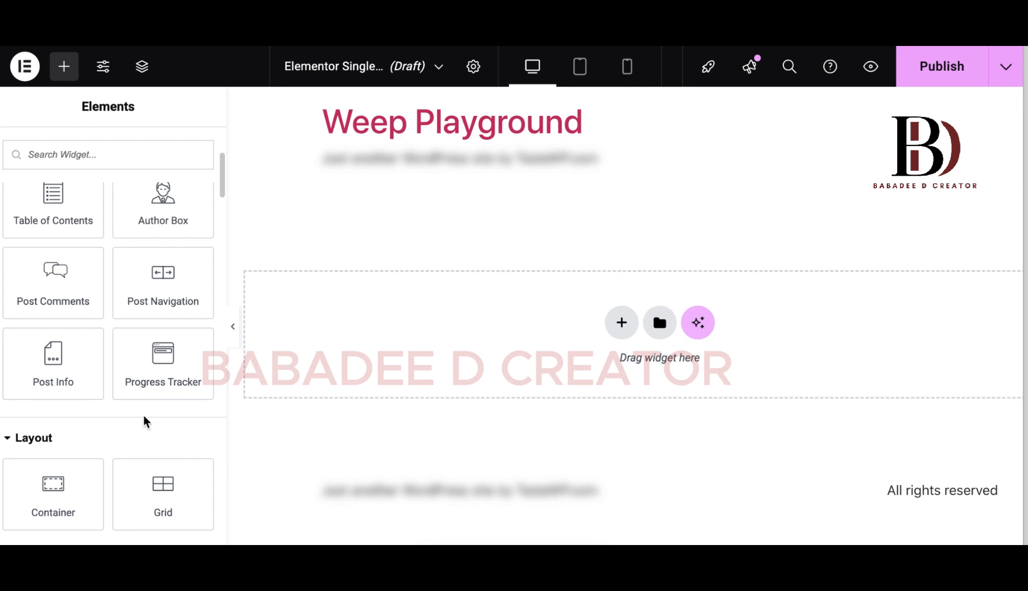
scroll(144, 419, down, 5)
scroll(156, 320, down, 5)
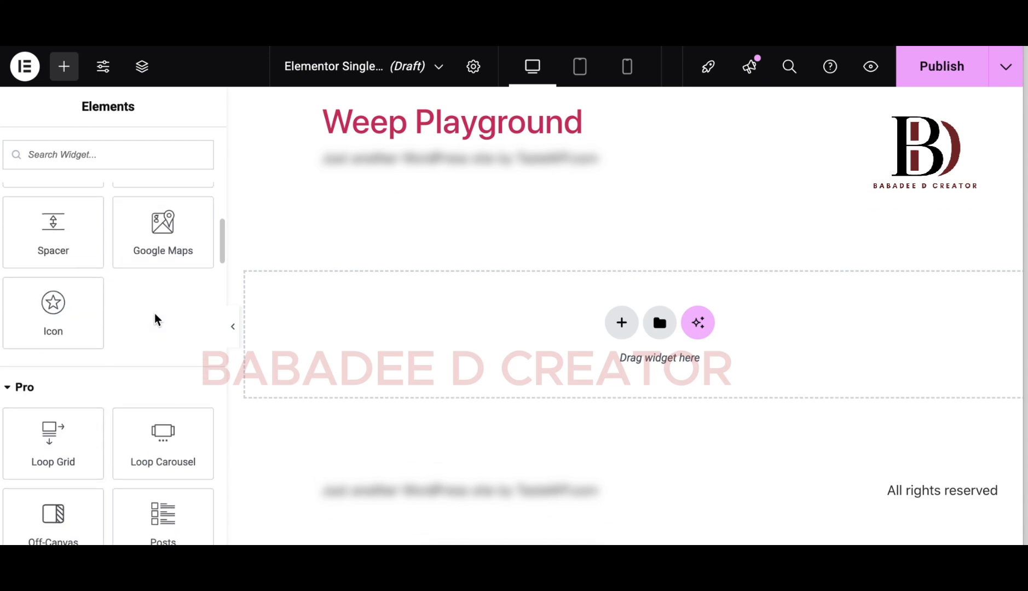
scroll(164, 353, up, 15)
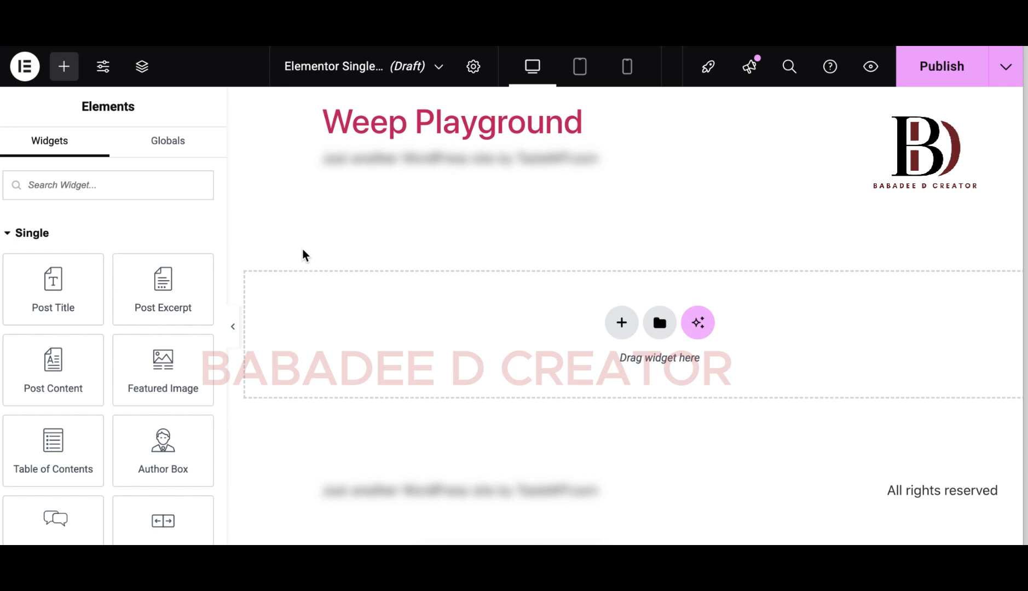
click(147, 192)
text(Button)
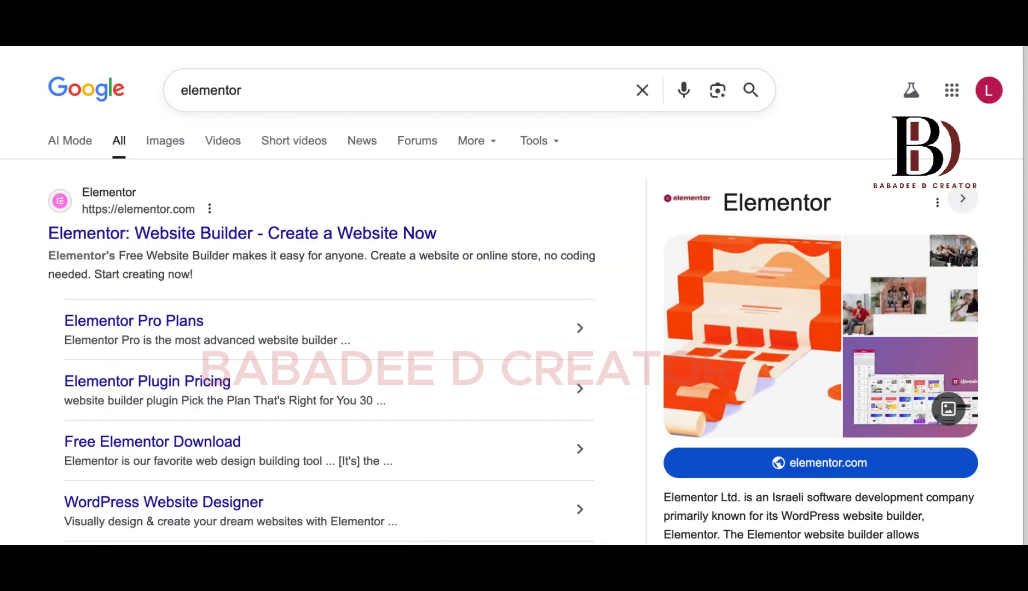
Search Google for "button widget" and look through the related questions and video results.
drag(264, 92, 120, 90)
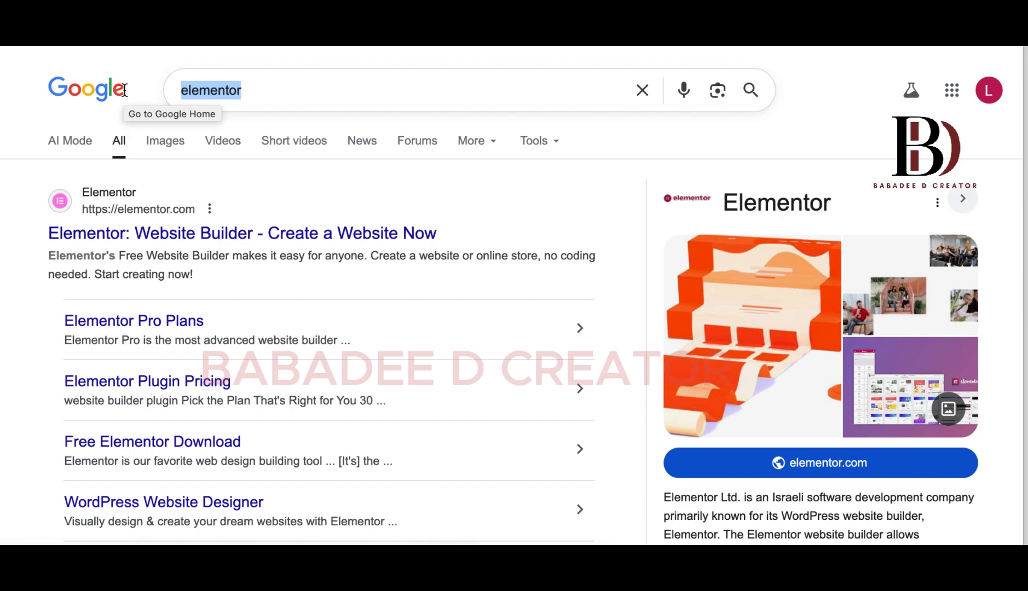
text(butto)
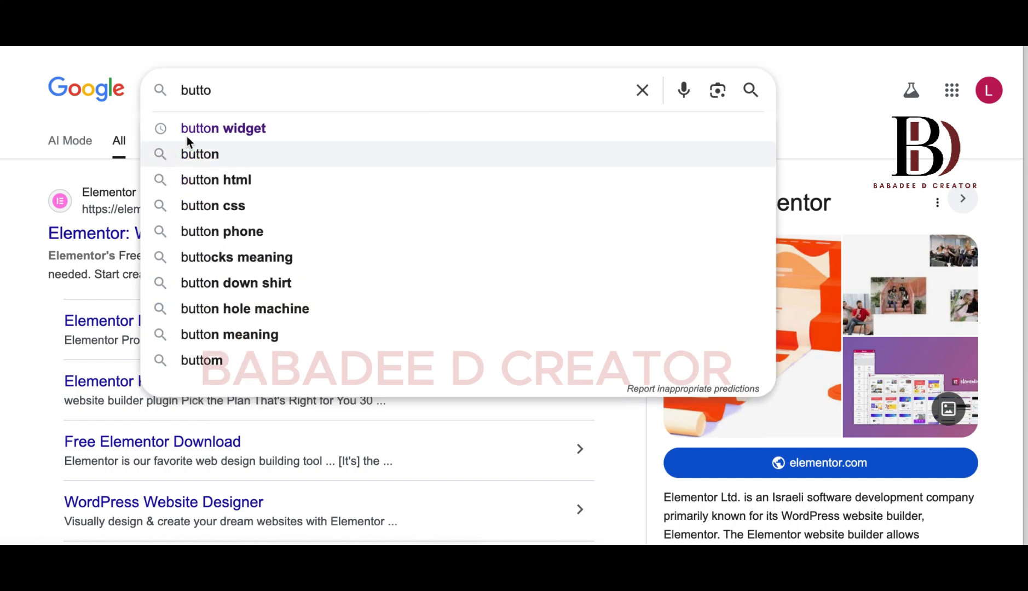
click(213, 130)
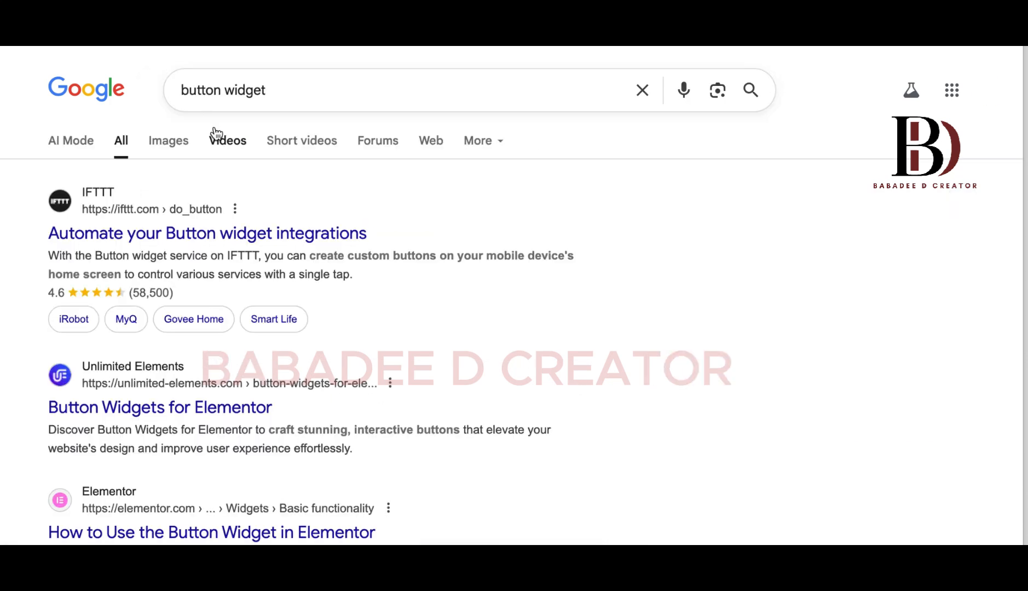
scroll(326, 420, down, 12)
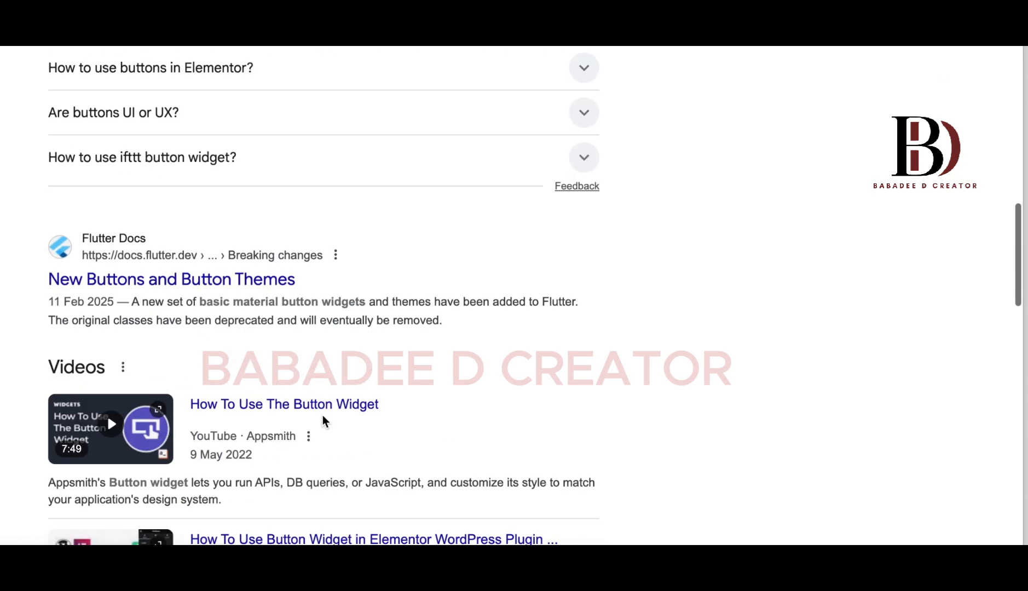
scroll(265, 136, up, 3)
click(243, 156)
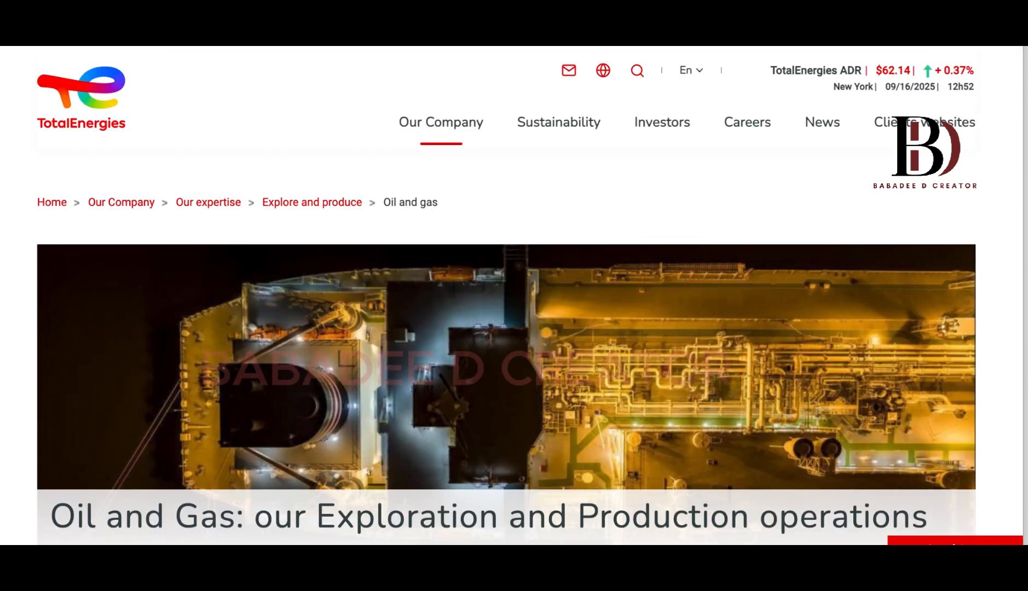
Look through the TotalEnergies Oil and gas page and its Learn more links.
click(559, 121)
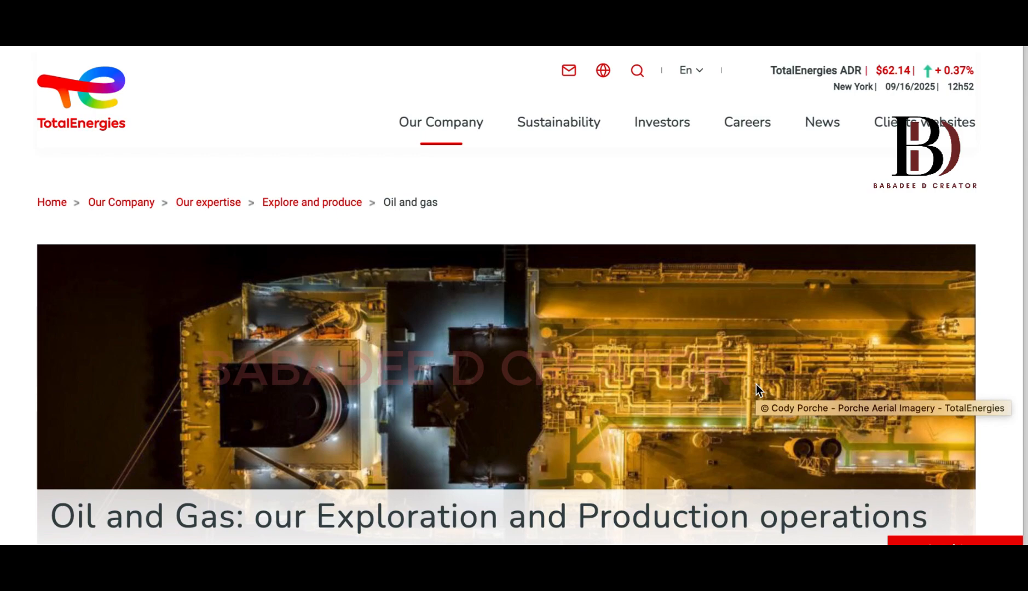
scroll(756, 389, down, 20)
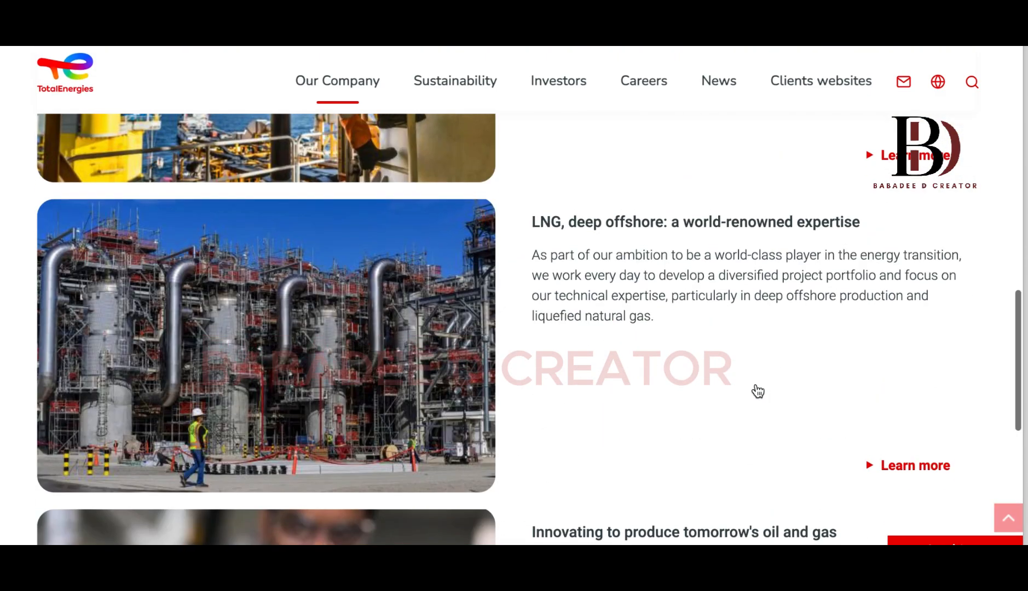
scroll(757, 391, up, 20)
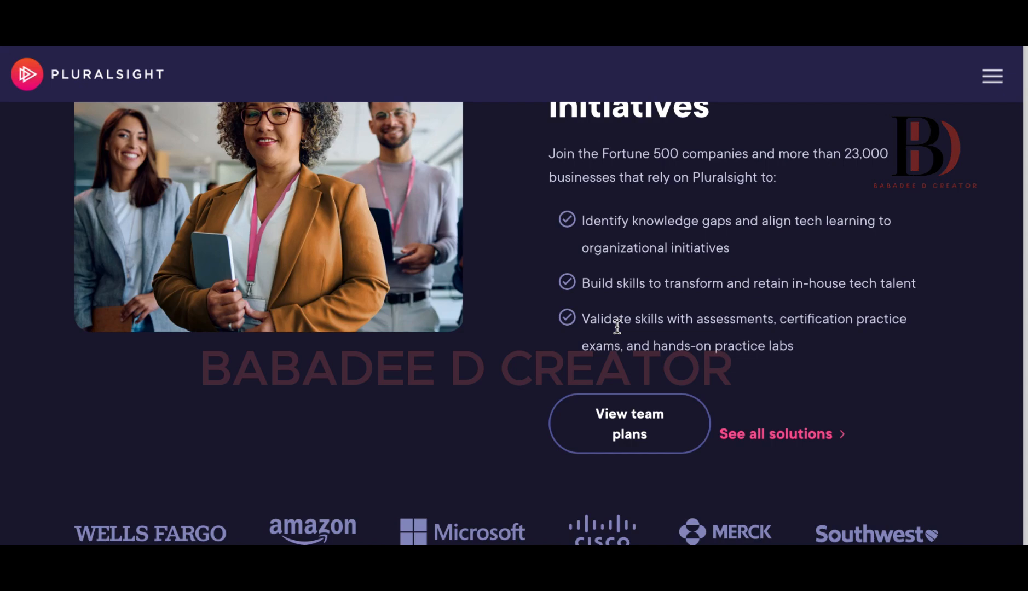
Look through the Pluralsight home page for button examples, such as View team plans, Get the report and View individual plans.
scroll(617, 327, up, 15)
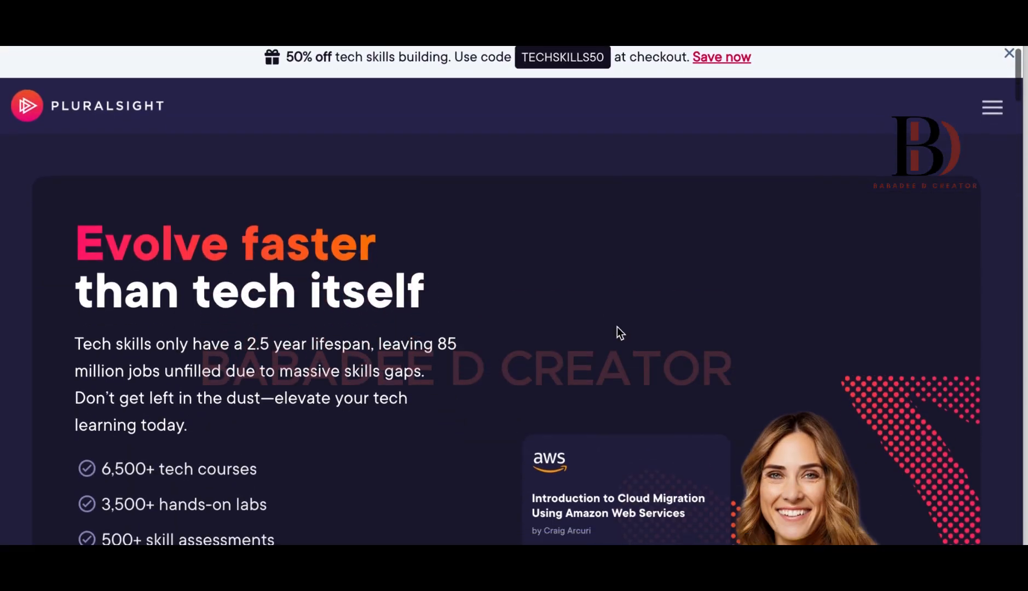
scroll(614, 323, down, 15)
scroll(614, 323, up, 15)
scroll(614, 324, down, 1)
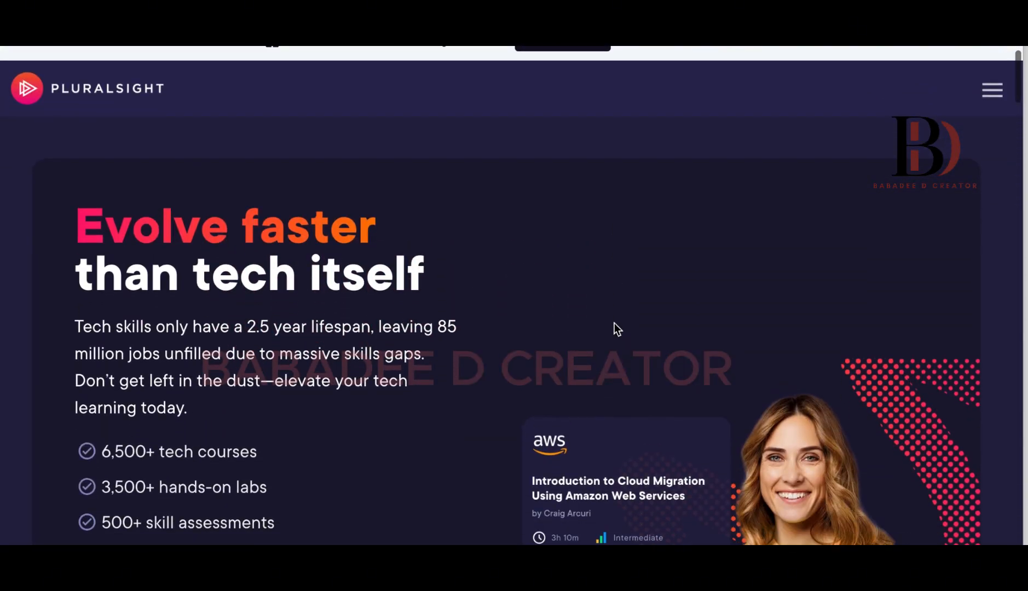
scroll(614, 323, down, 15)
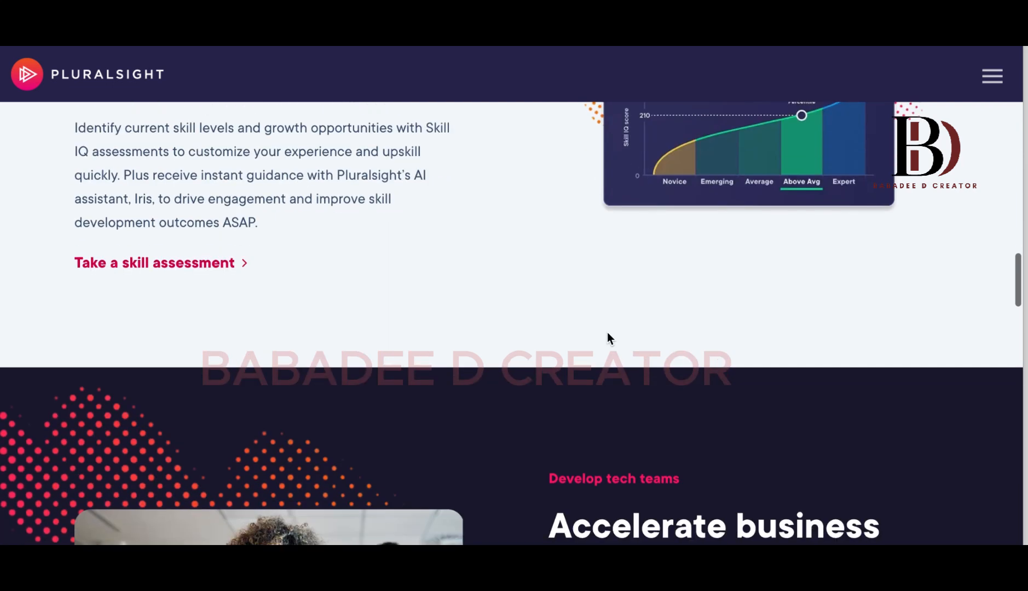
scroll(607, 333, down, 12)
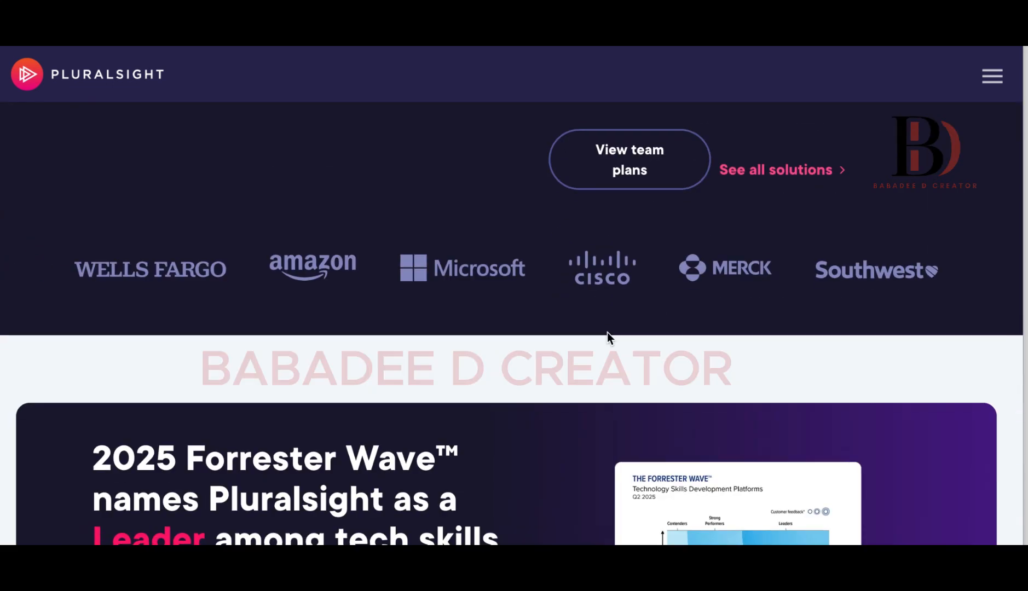
scroll(607, 332, up, 3)
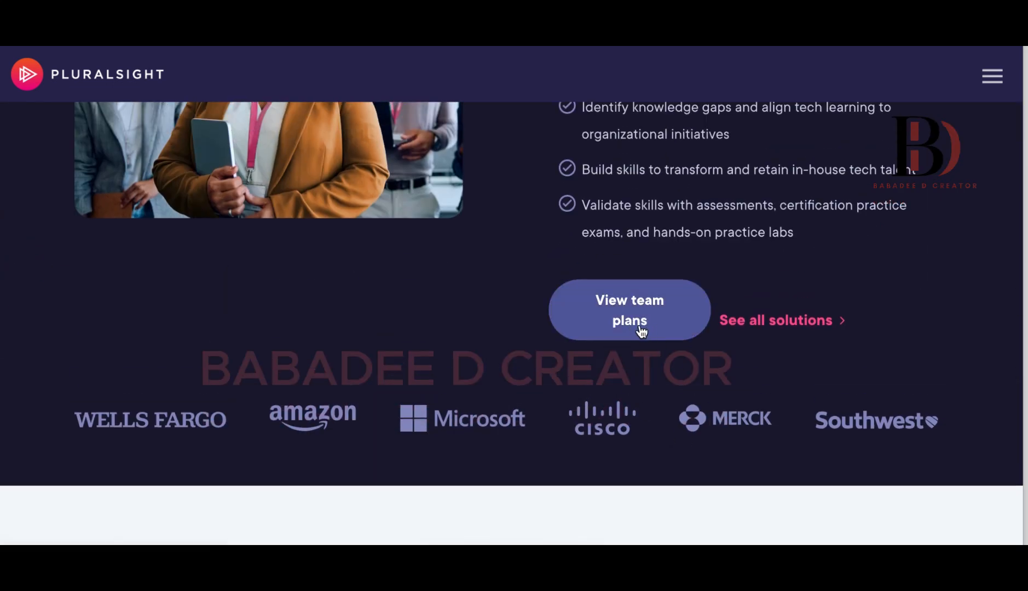
scroll(659, 311, down, 8)
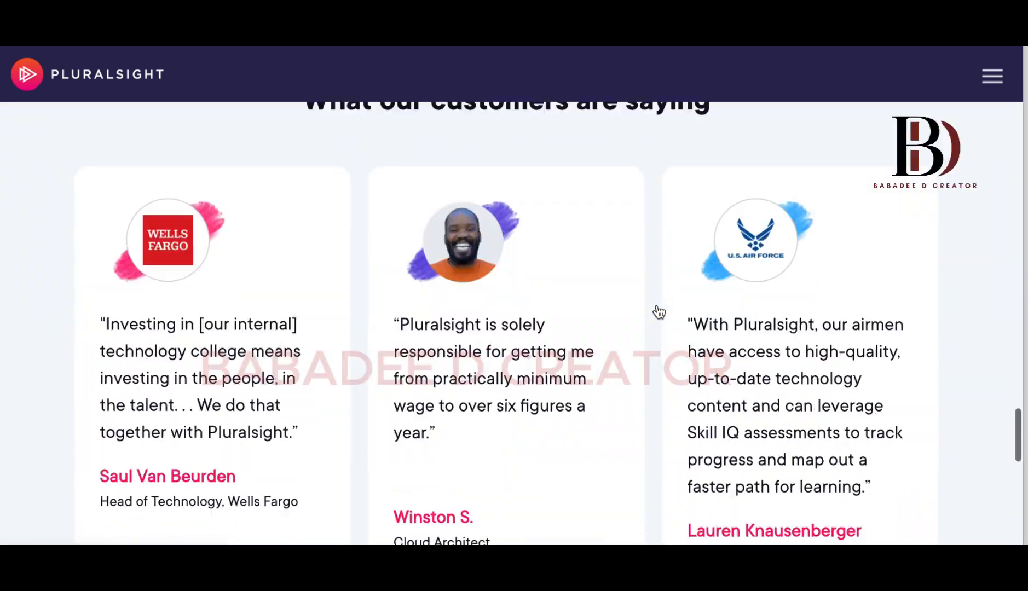
scroll(658, 311, up, 4)
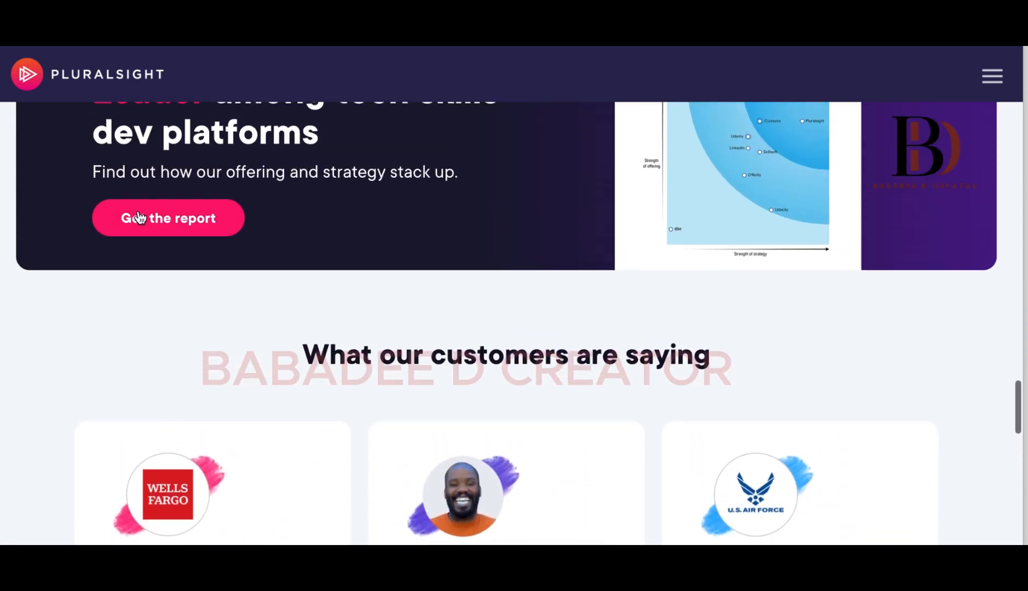
scroll(378, 337, down, 10)
scroll(378, 337, up, 6)
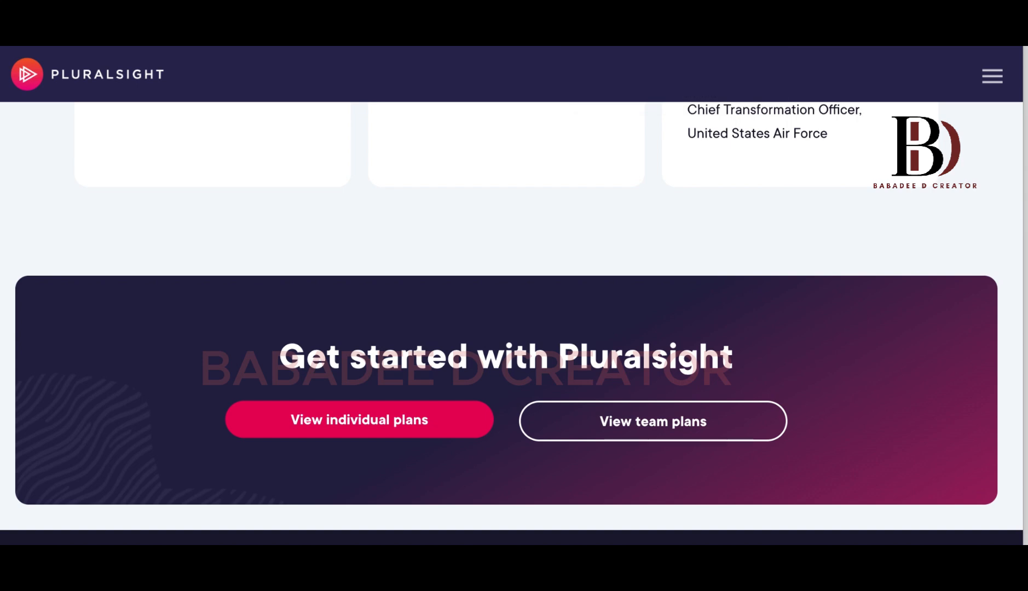
scroll(567, 419, down, 1)
scroll(569, 418, down, 3)
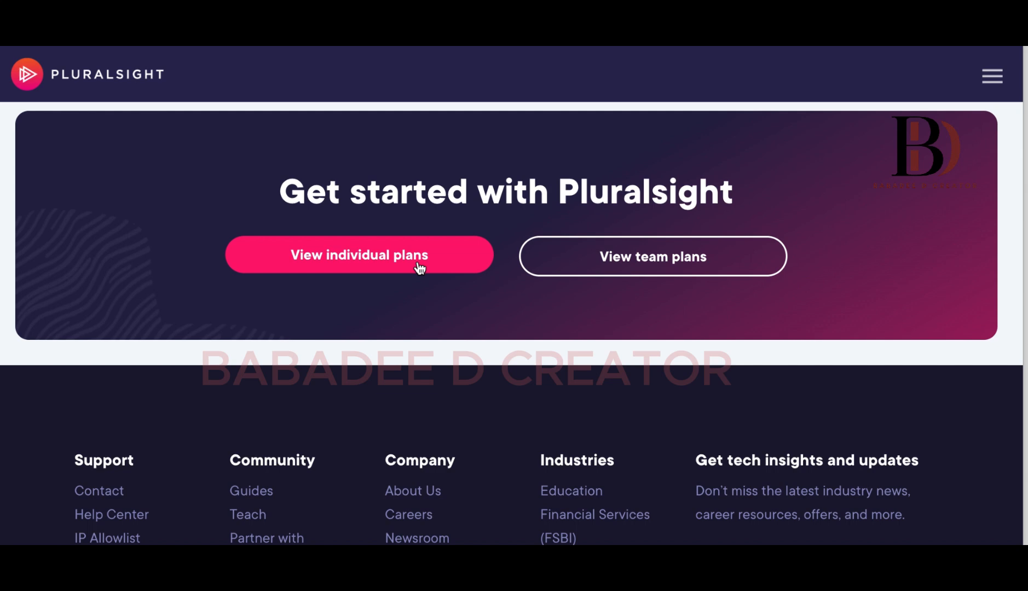
Review the Pluralsight page's buttons and text links again, from For individuals and For businesses down to Sign up now in the footer.
scroll(419, 269, up, 4)
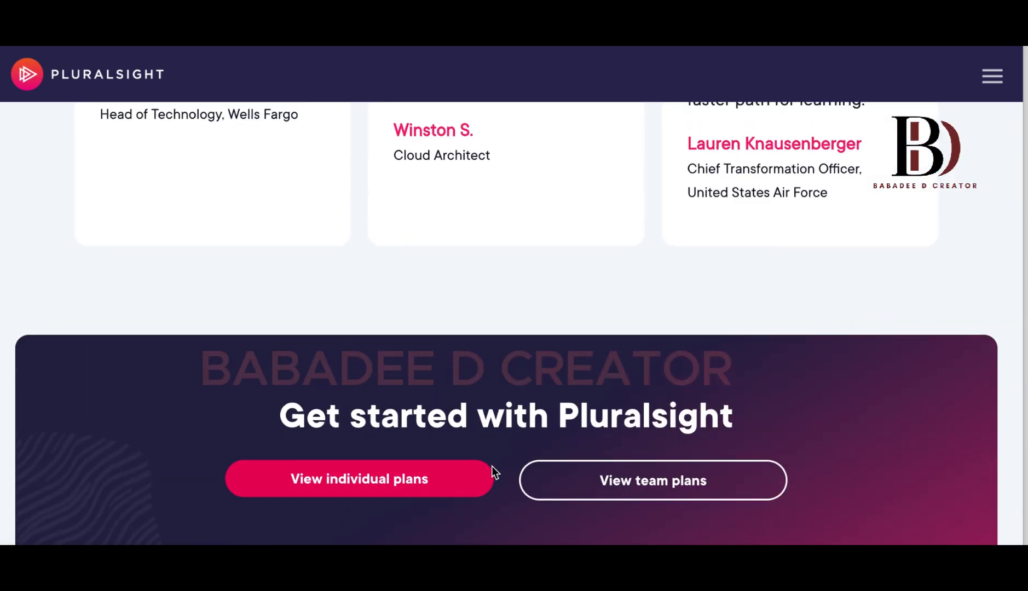
scroll(549, 318, up, 7)
scroll(549, 313, up, 15)
scroll(549, 312, down, 4)
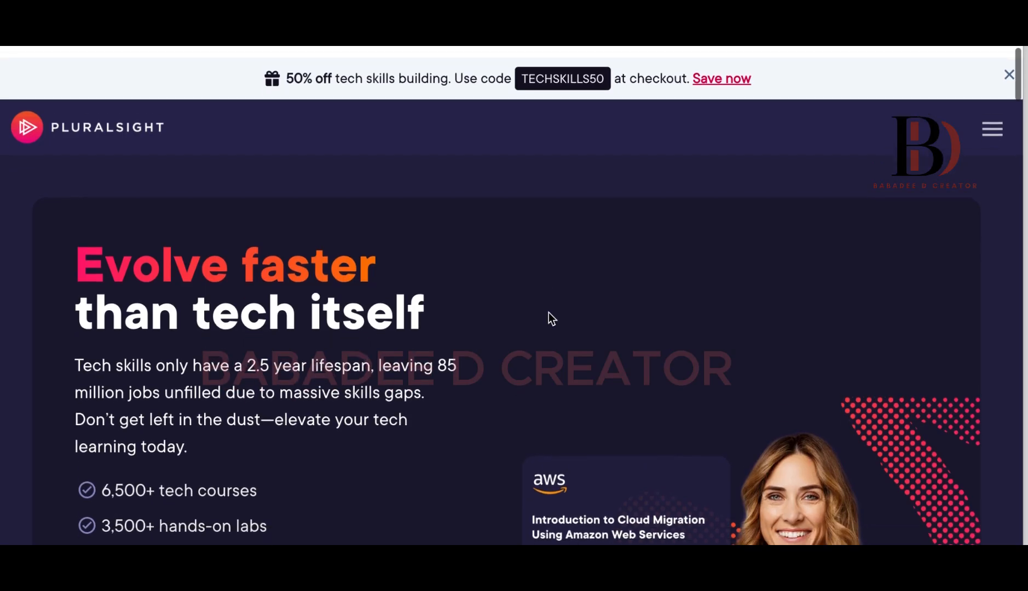
scroll(544, 315, down, 2)
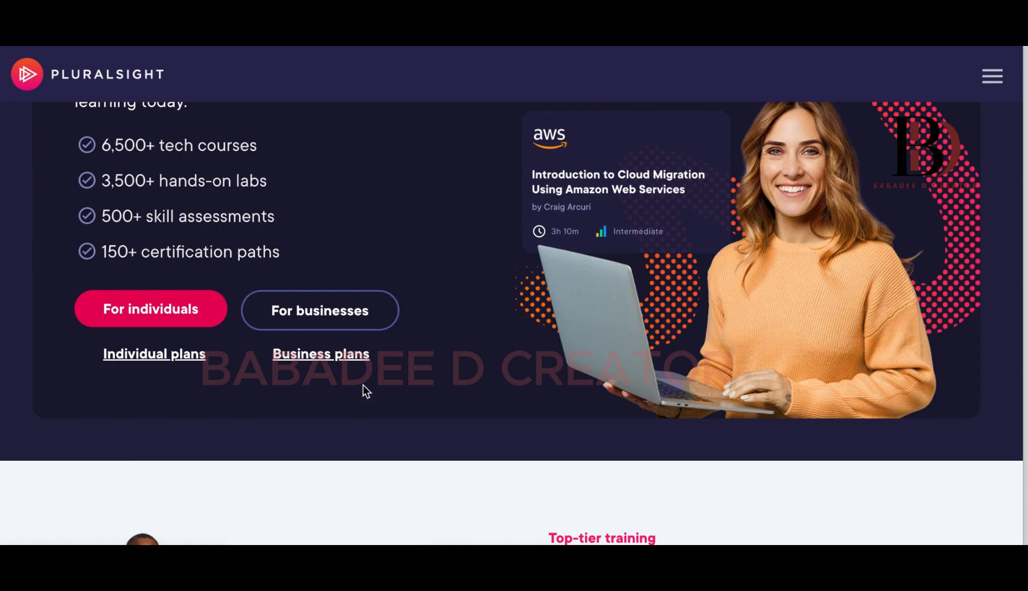
scroll(365, 378, down, 1)
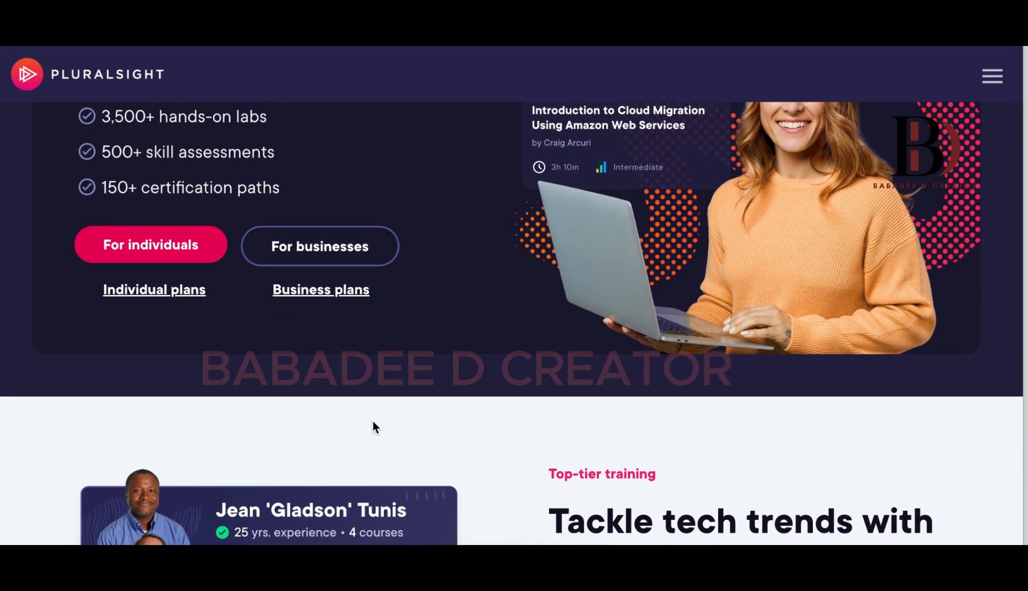
scroll(373, 423, down, 10)
scroll(358, 295, up, 4)
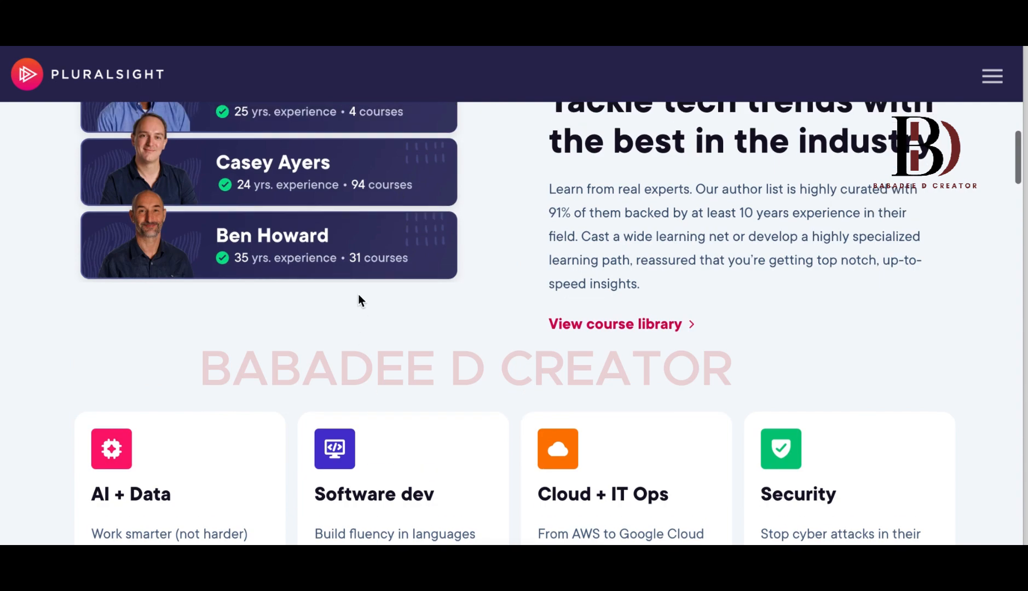
scroll(380, 387, down, 10)
scroll(379, 387, down, 12)
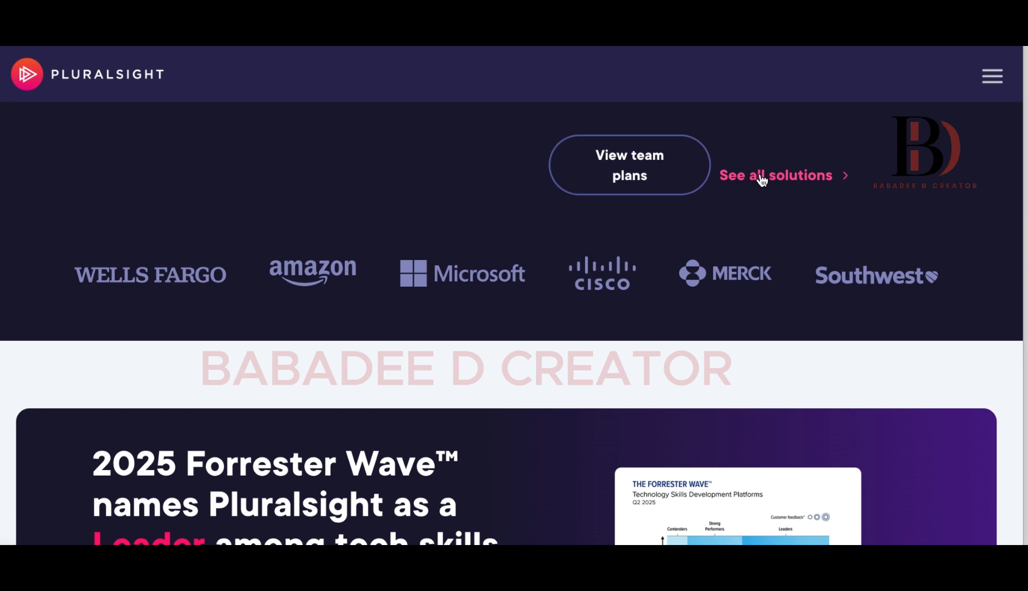
scroll(703, 424, down, 10)
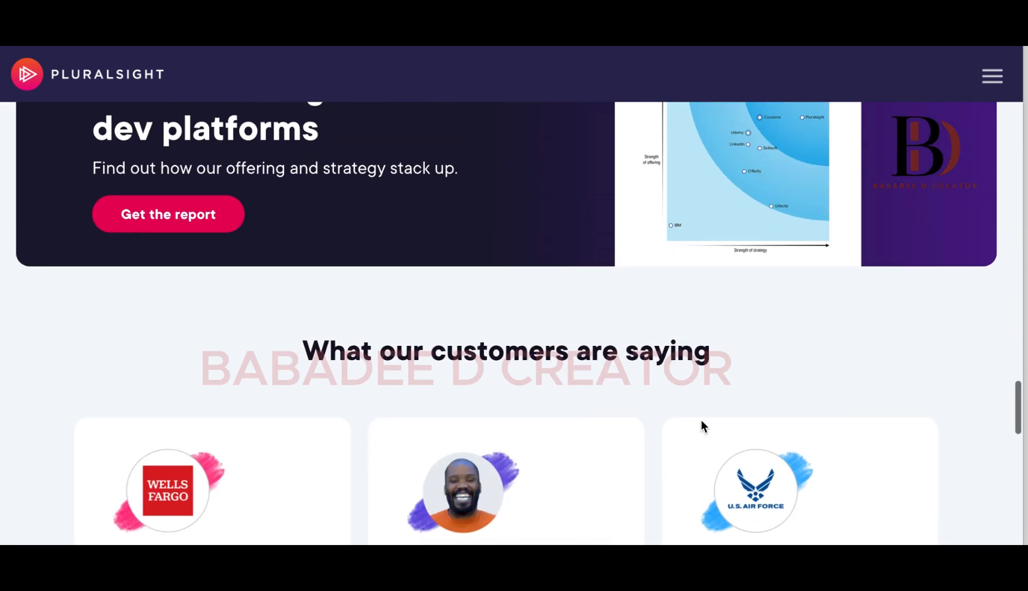
scroll(184, 300, up, 4)
scroll(427, 305, down, 10)
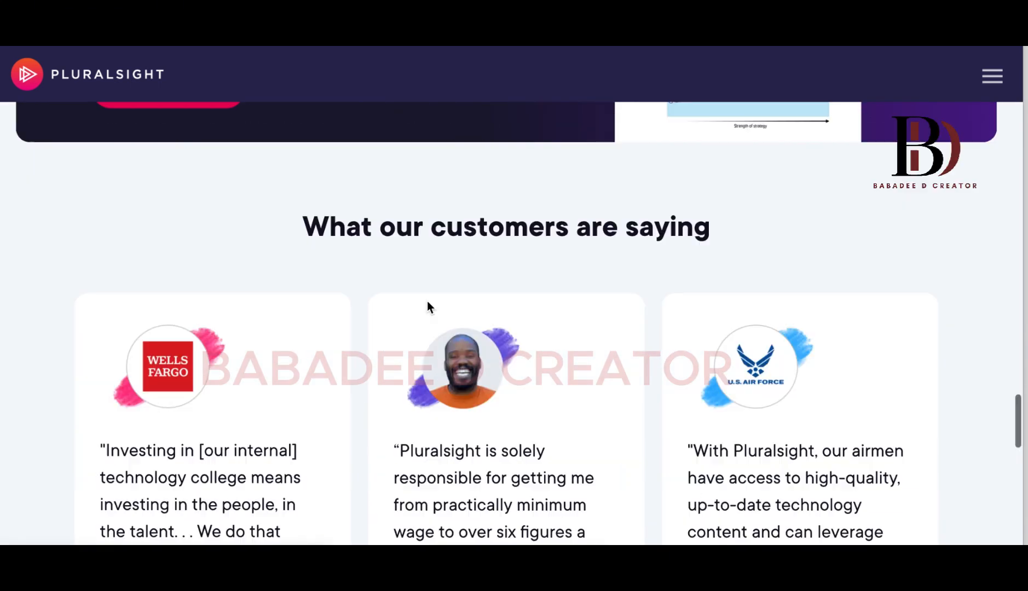
scroll(545, 342, up, 3)
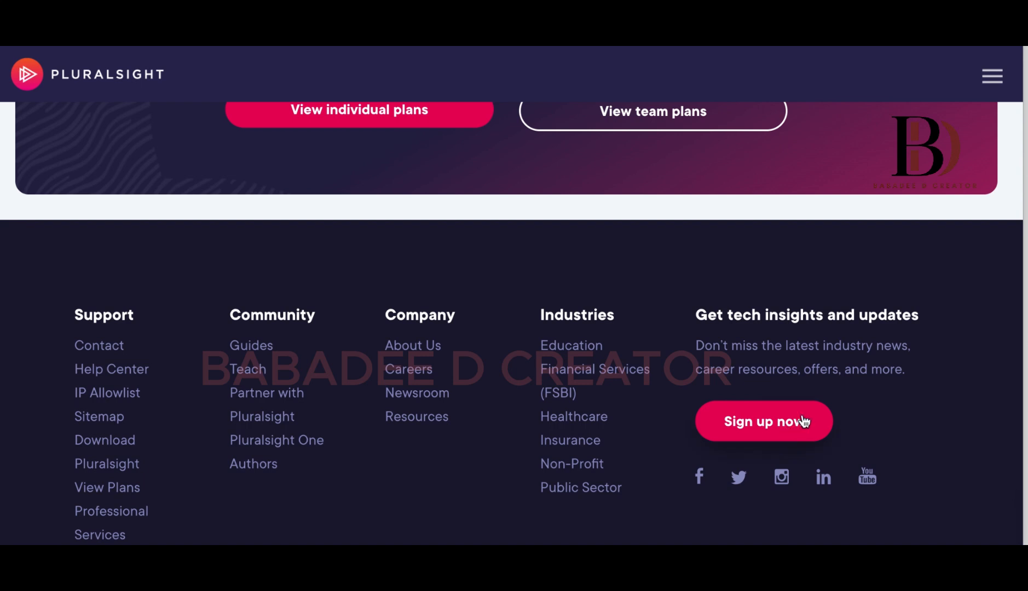
scroll(803, 420, down, 3)
scroll(803, 417, up, 2)
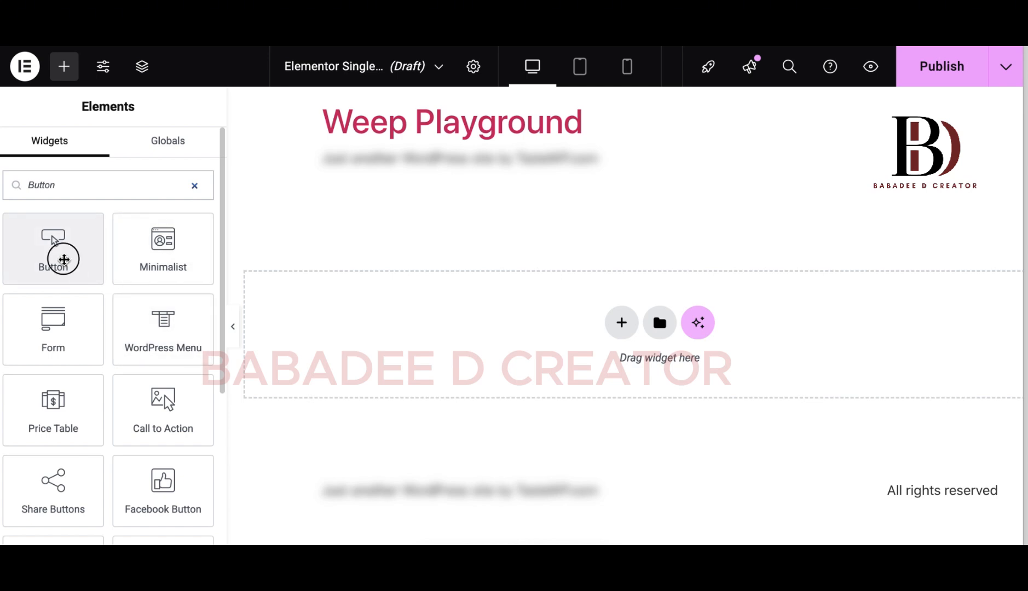
Add a Button widget to the Elementor page and set its link to the copied address of Pluralsight's Sign up now button.
drag(63, 257, 620, 351)
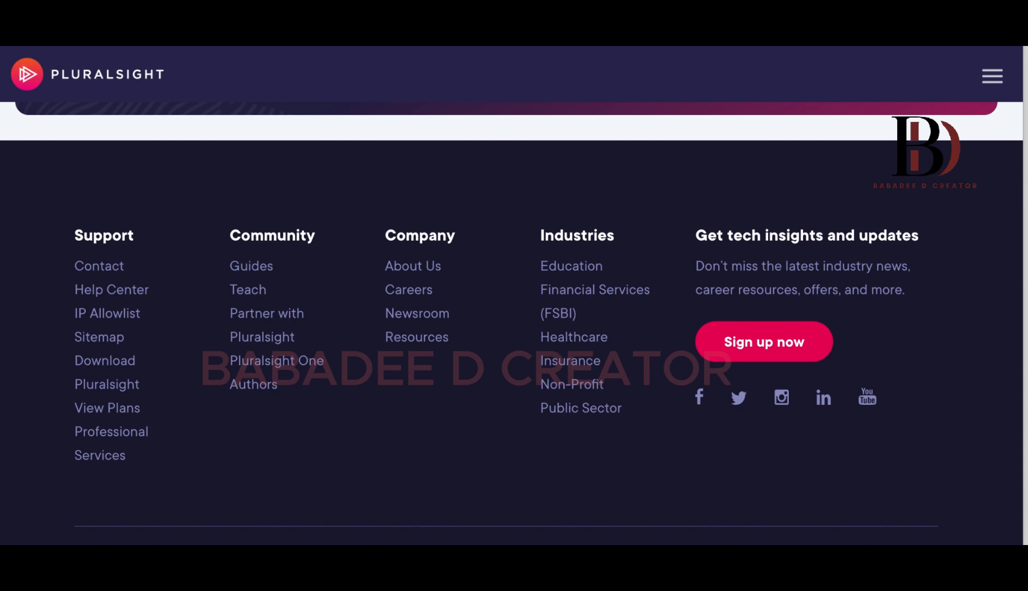
click(268, 46)
right_click(781, 345)
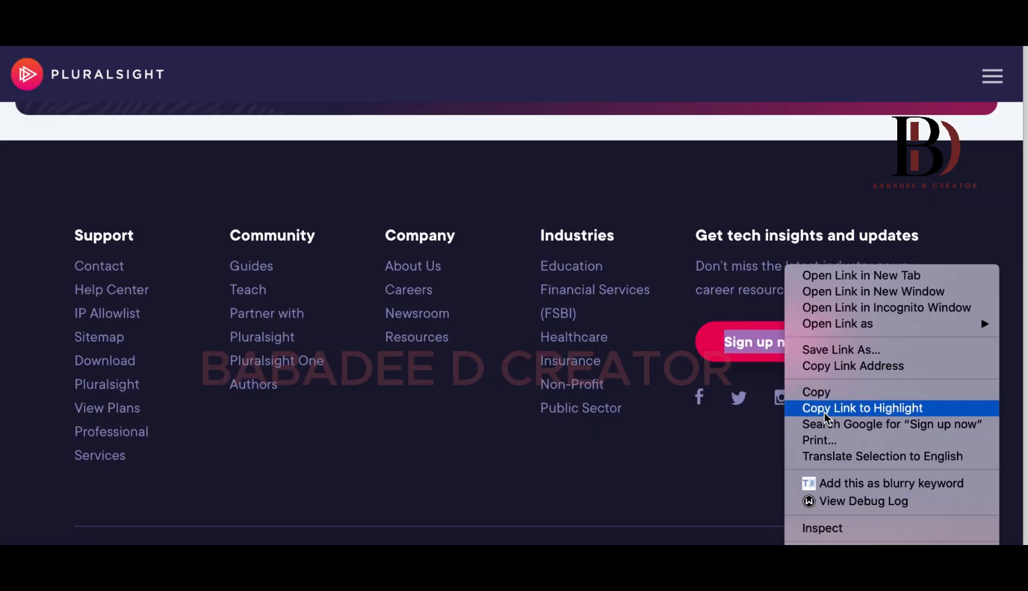
click(824, 370)
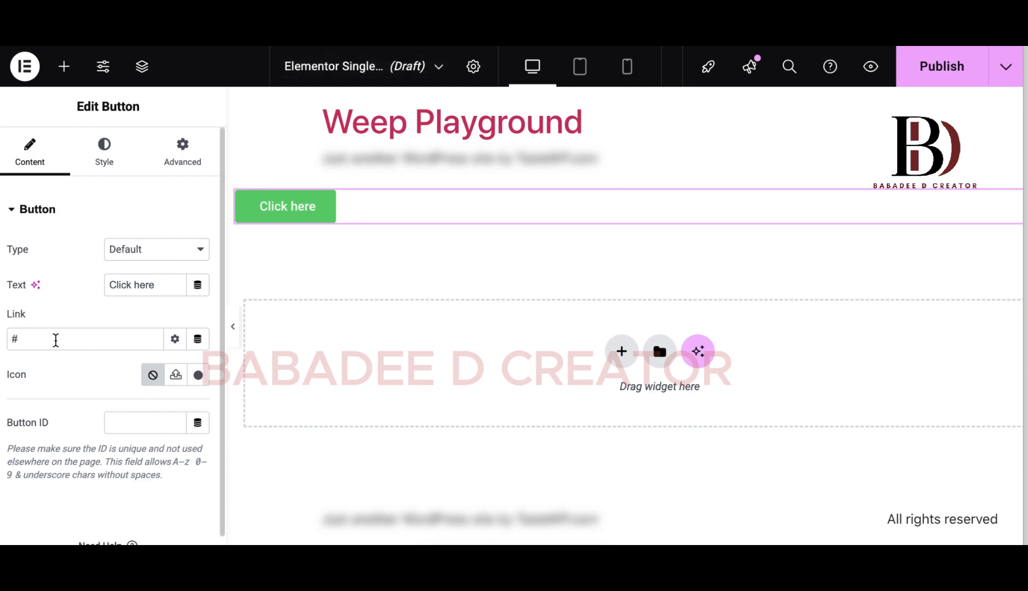
right_click(56, 341)
click(154, 308)
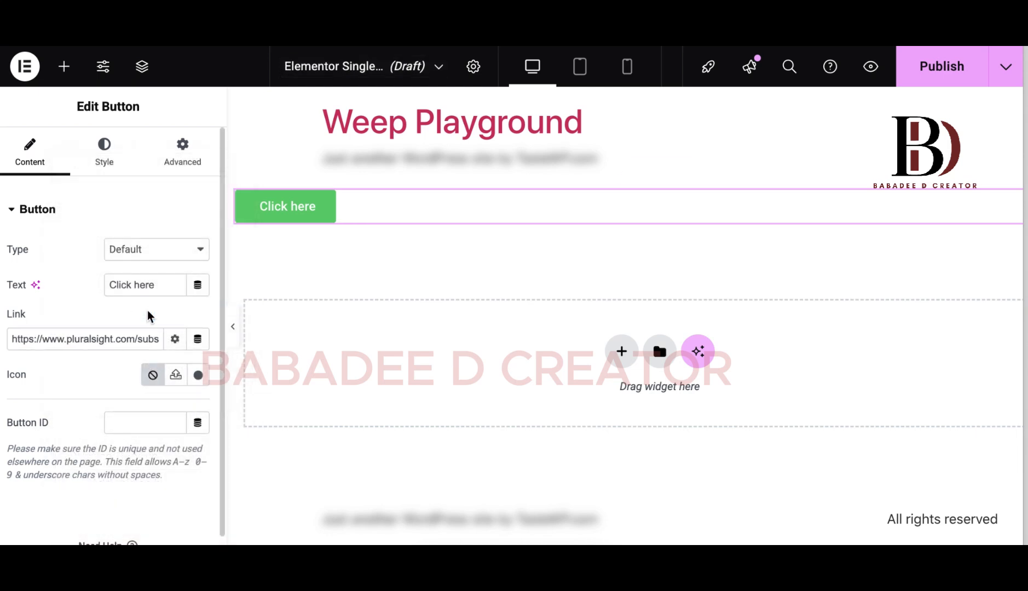
Try the Info type on the button and restore the Default type.
click(167, 250)
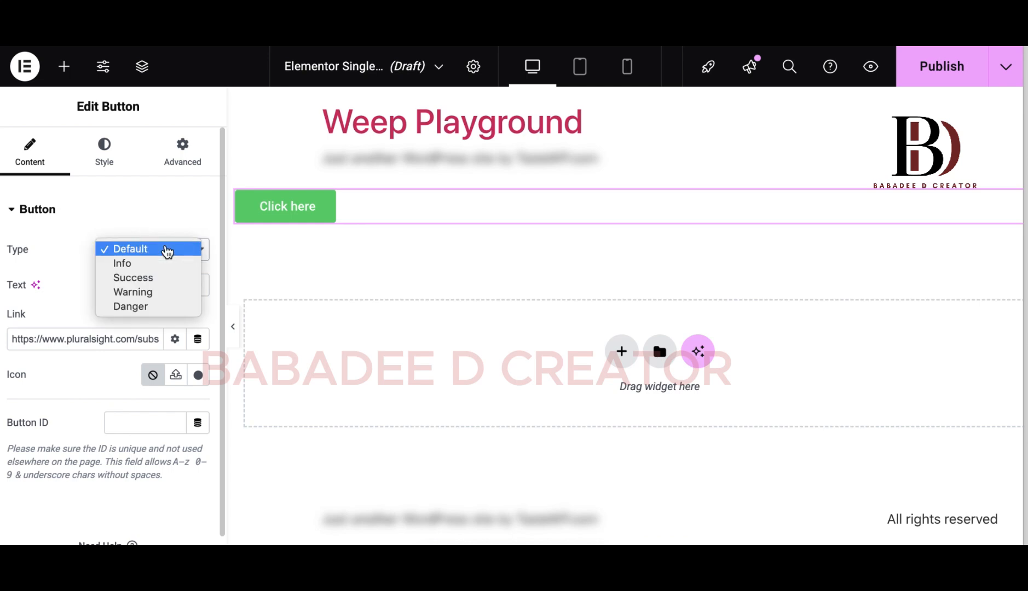
click(168, 264)
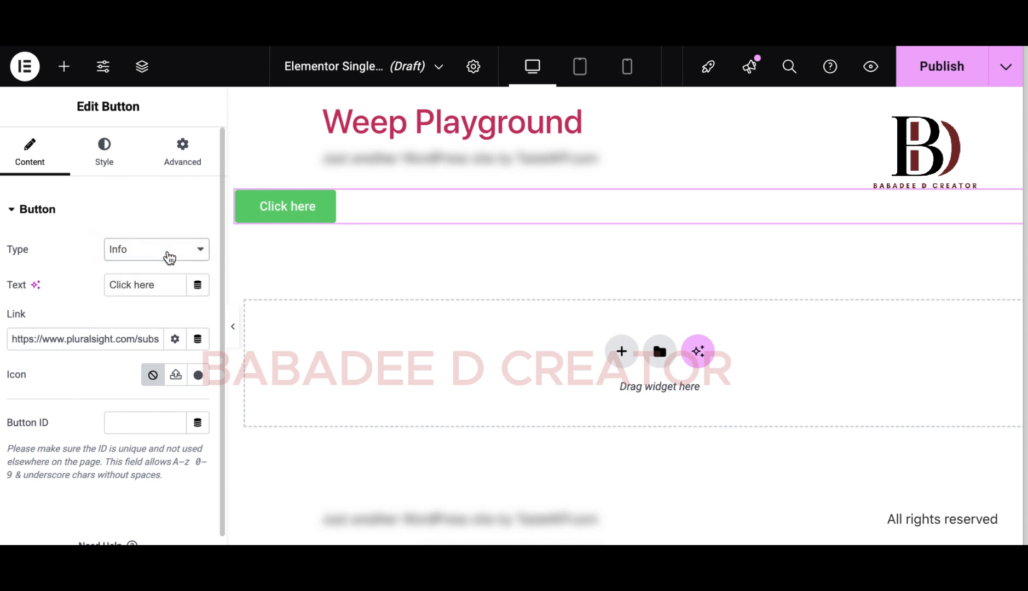
click(169, 250)
click(165, 232)
Replace the button's text with "Sign up now".
click(159, 283)
drag(159, 283, 79, 288)
text(Si)
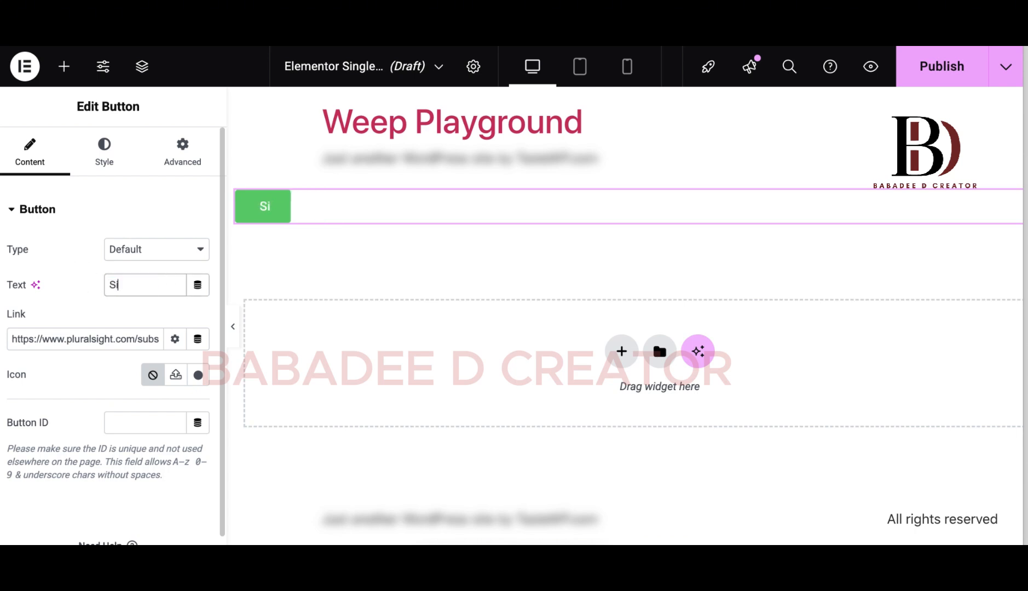
text(gn up now)
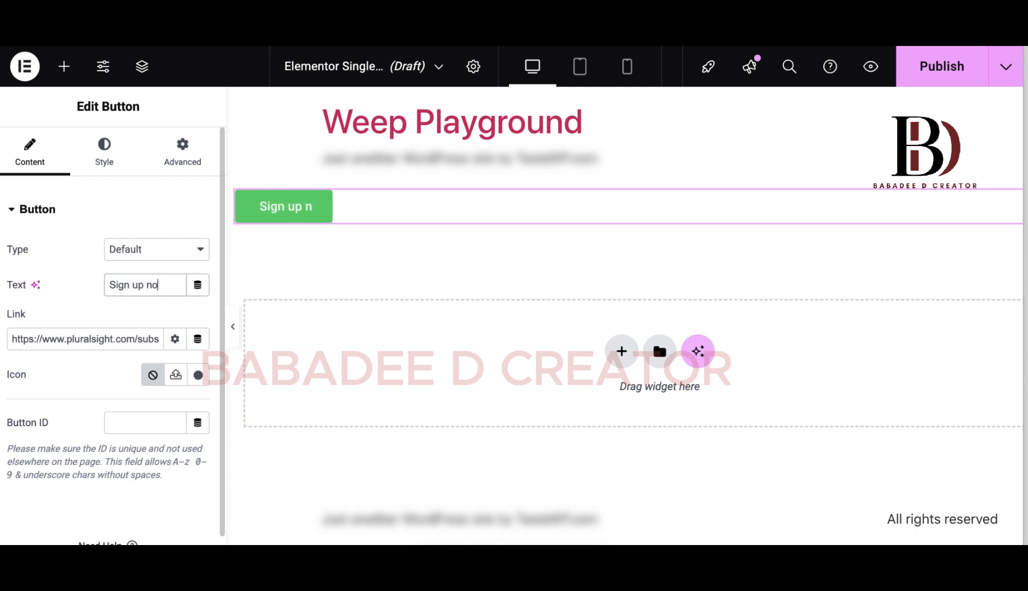
Centre the Sign up now button and set its typography size to 20 px.
click(114, 168)
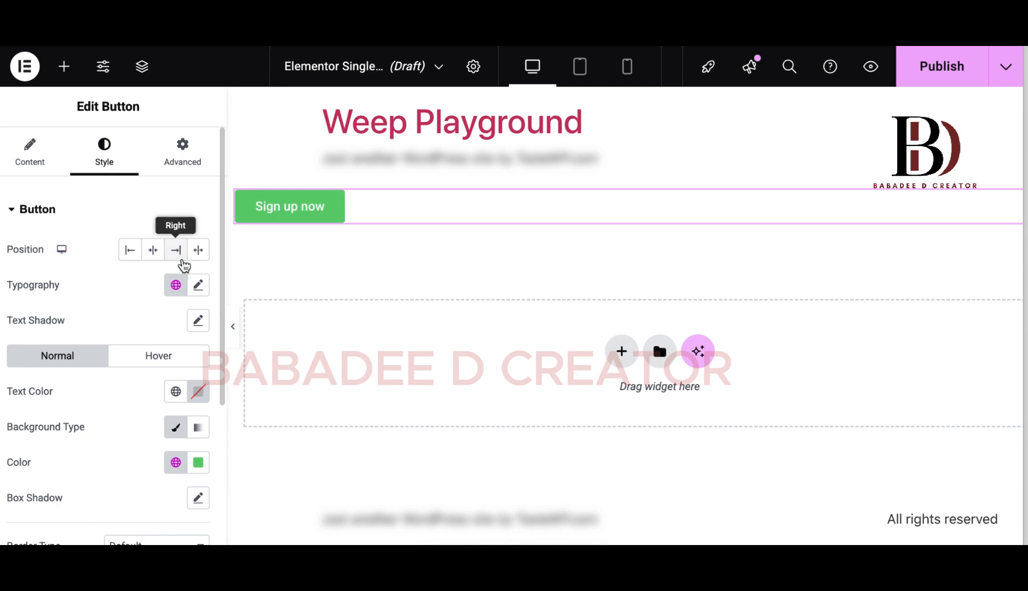
click(153, 250)
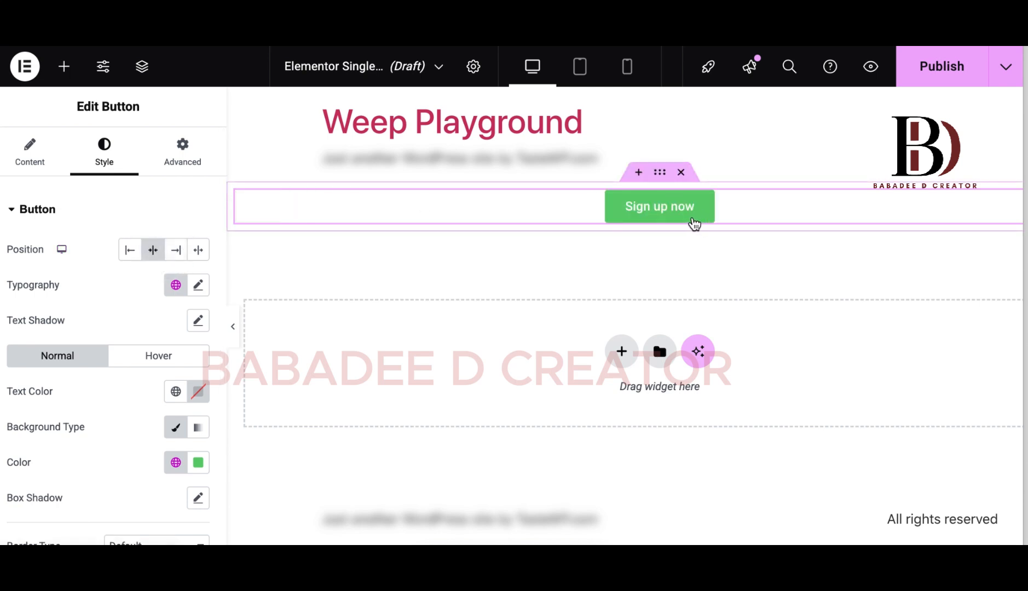
click(198, 285)
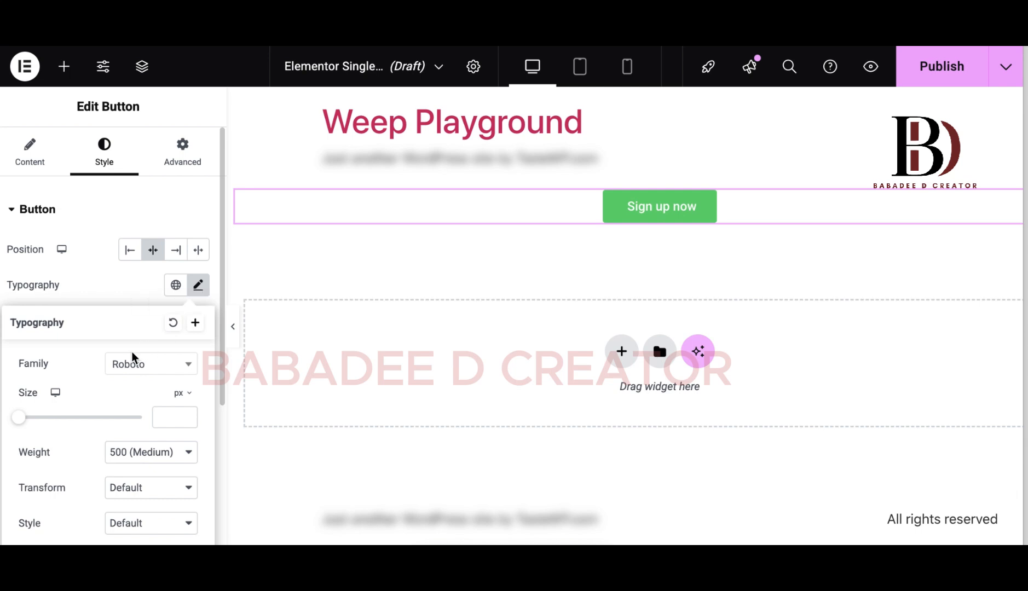
scroll(132, 353, down, 2)
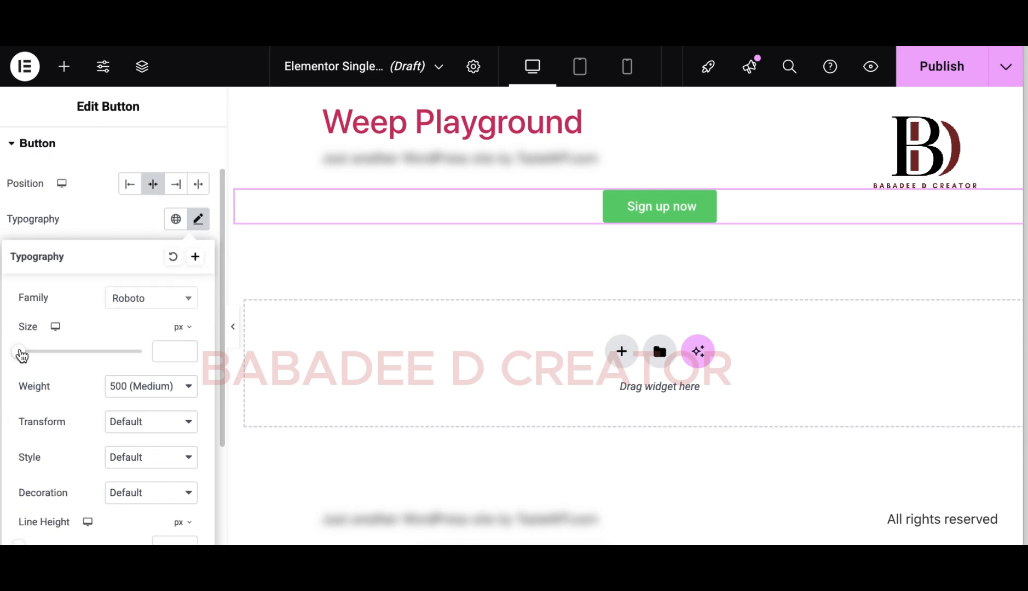
mouse_move(18, 352)
mouse_down()
mouse_move(46, 355)
mouse_move(33, 358)
mouse_up()
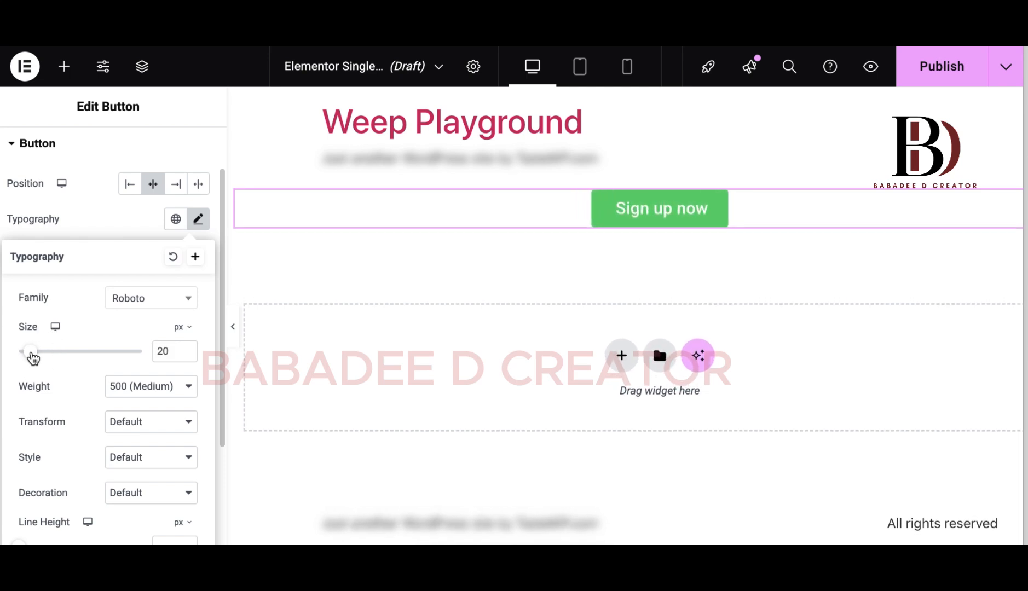
Compare the 800 (Extra Bold) and 500 (Medium) weights on the button text and settle on 700 (Bold).
click(141, 392)
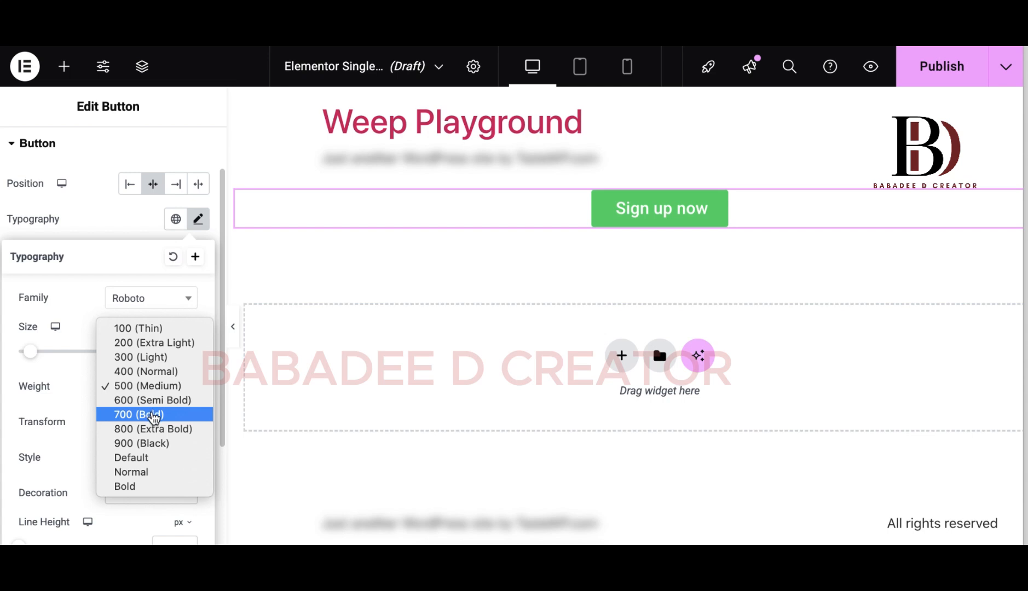
click(151, 415)
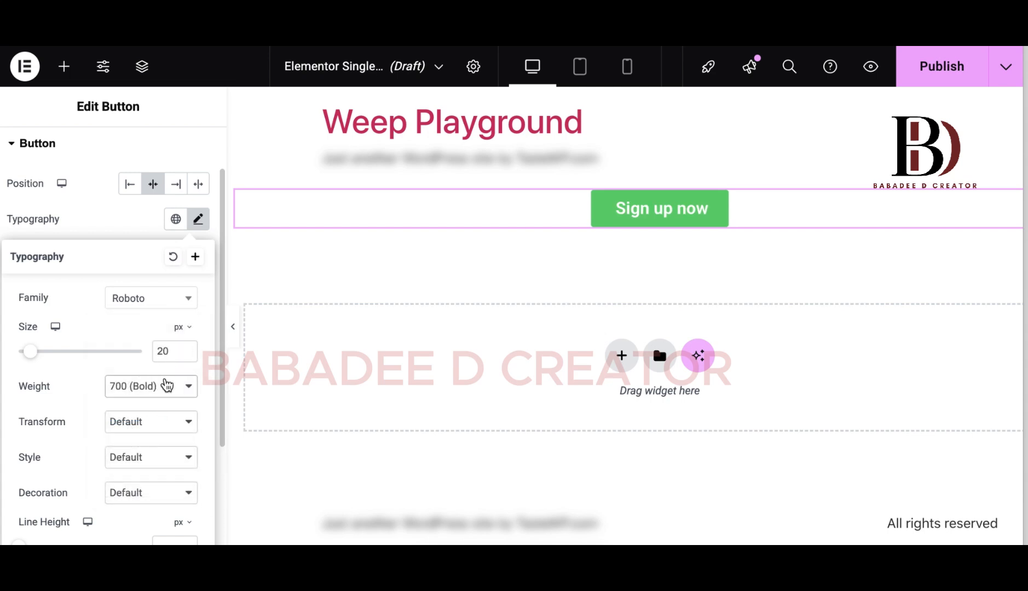
click(164, 387)
click(162, 402)
click(171, 390)
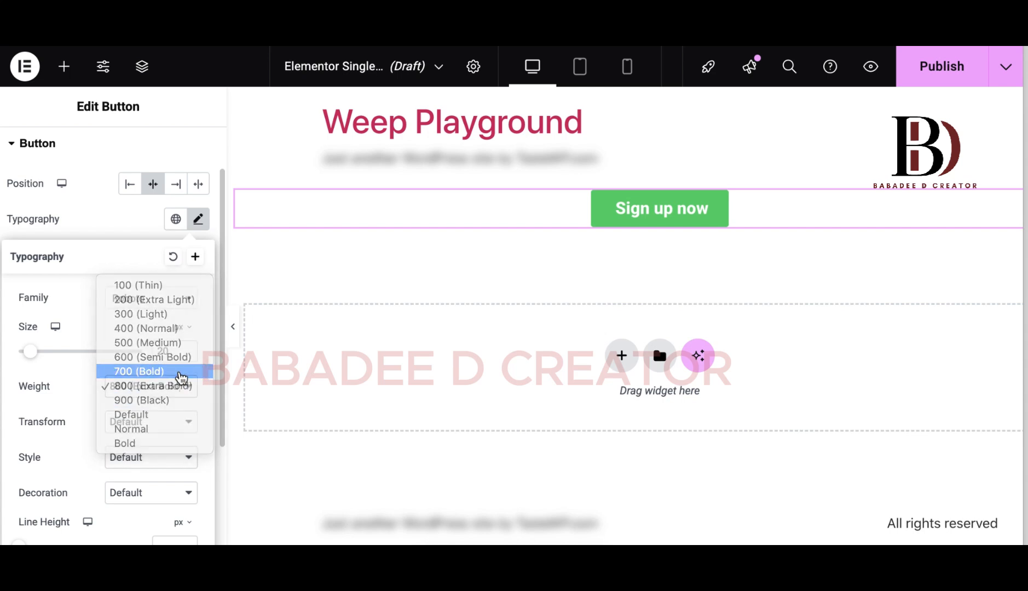
click(180, 374)
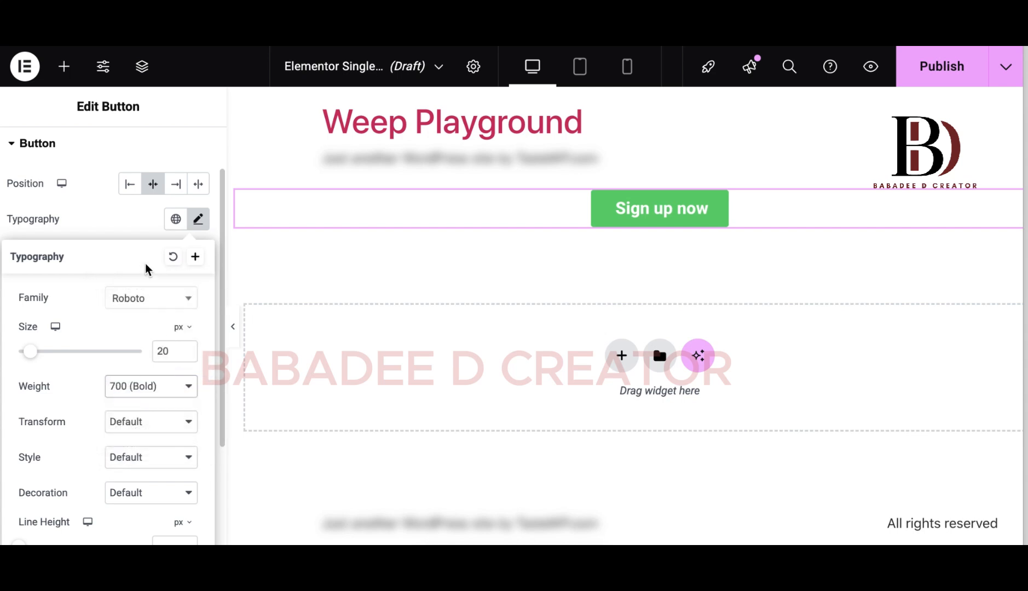
click(181, 399)
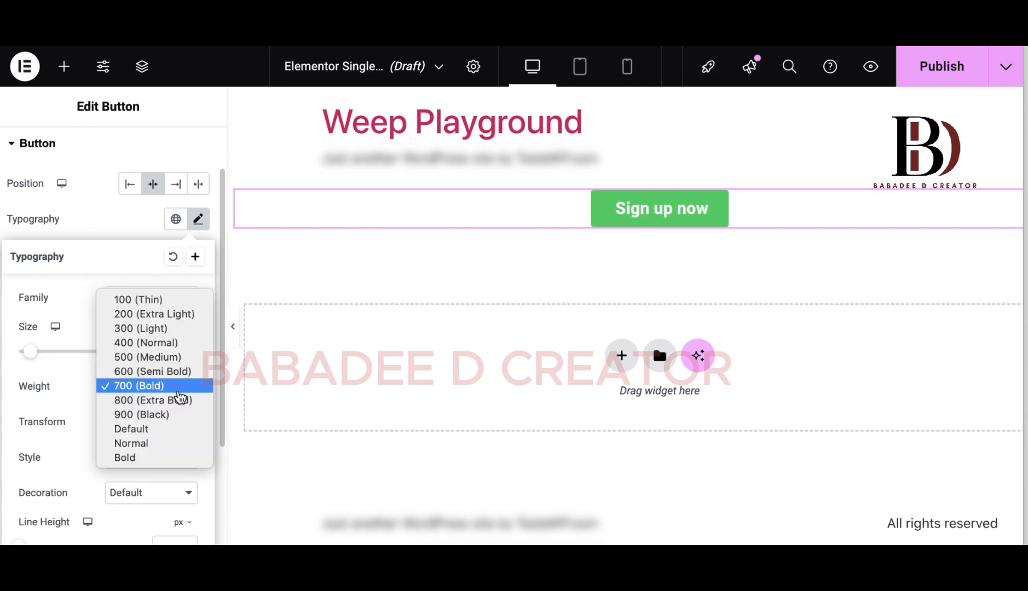
click(174, 359)
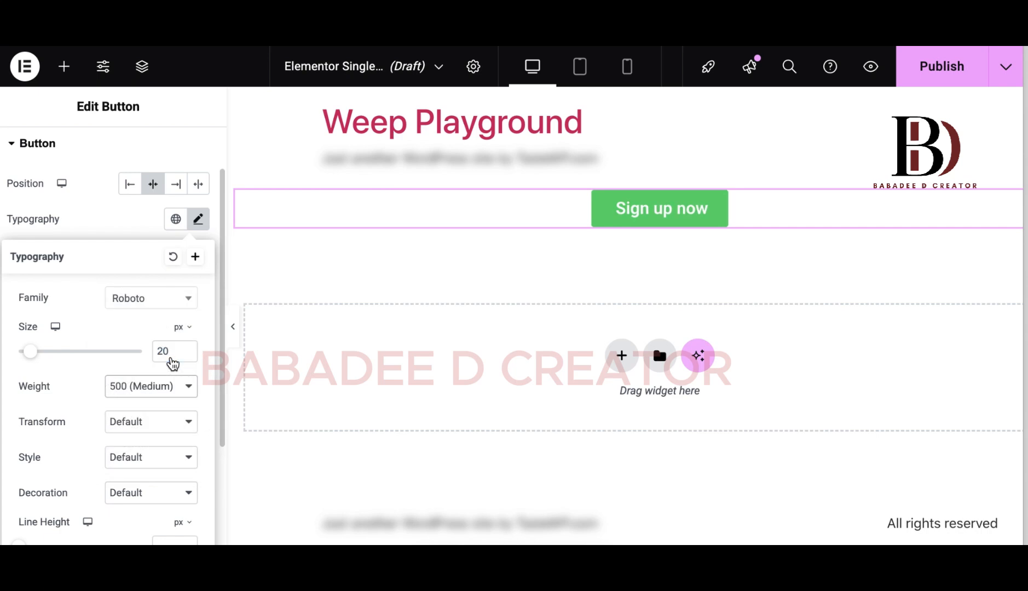
click(166, 386)
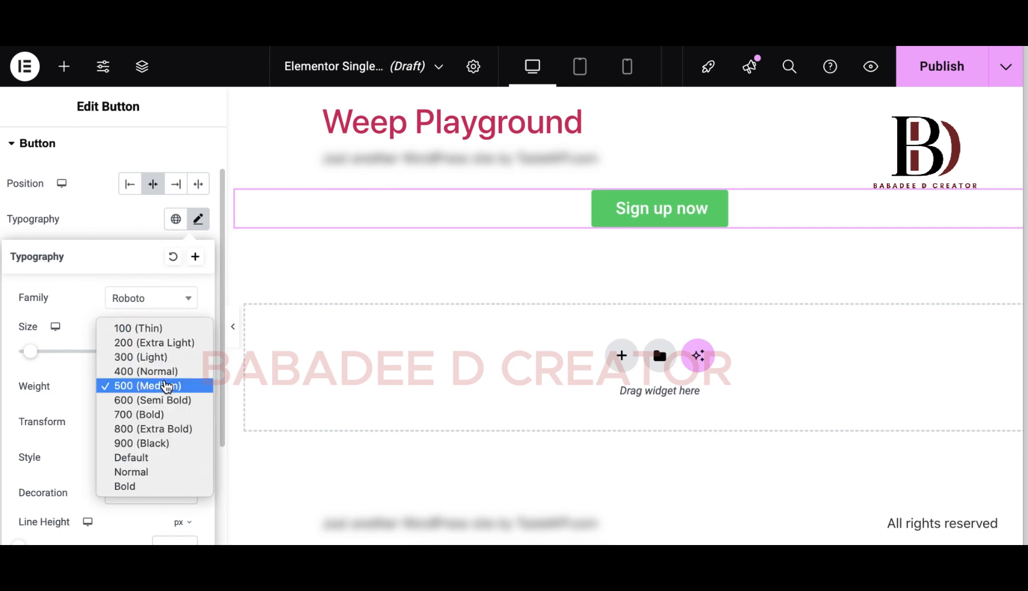
click(171, 414)
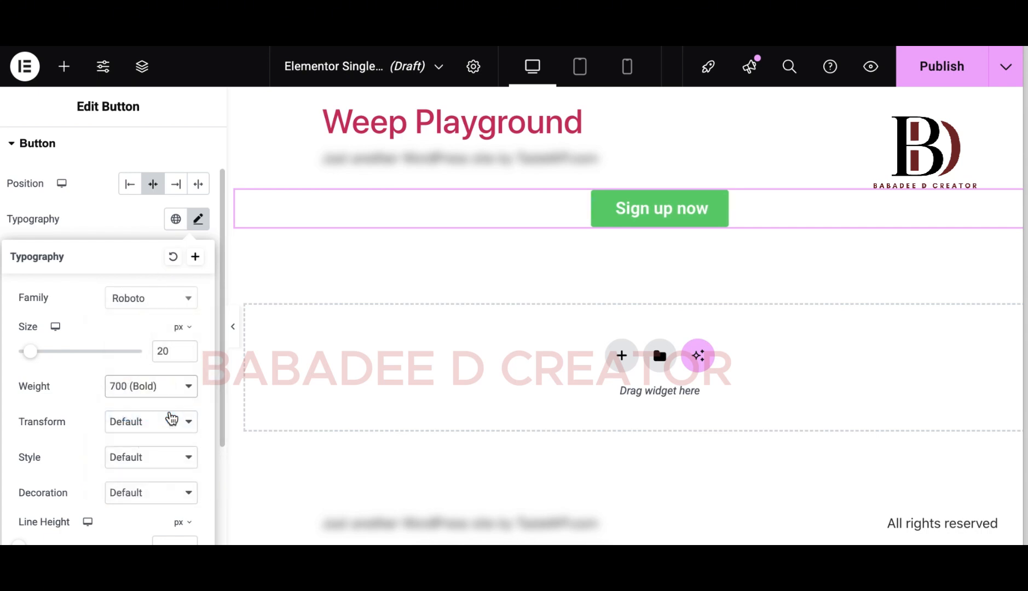
Try the Uppercase transform on the button text and restore the Default transform.
scroll(125, 432, down, 2)
click(158, 356)
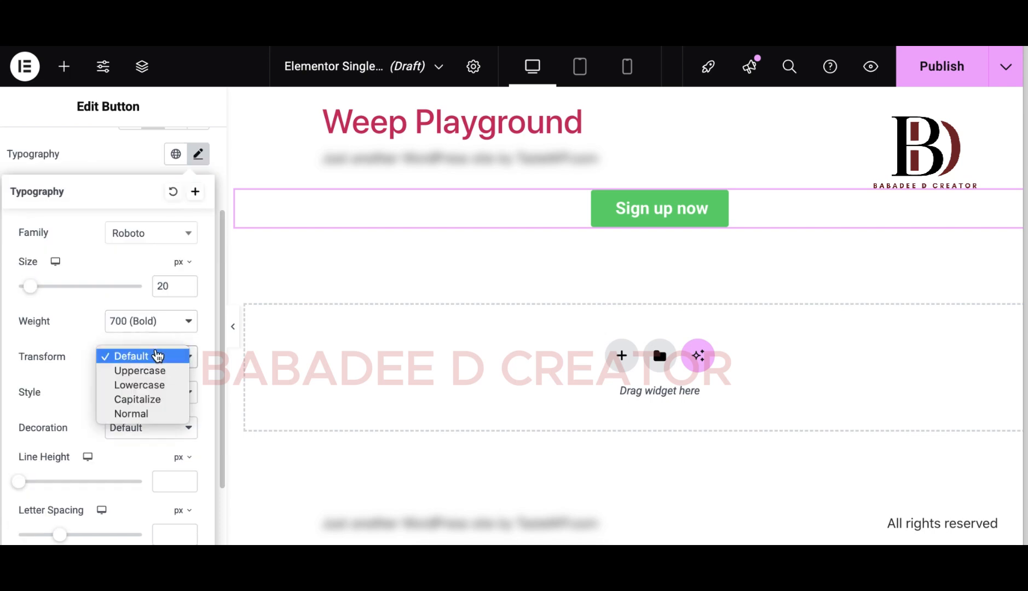
click(155, 372)
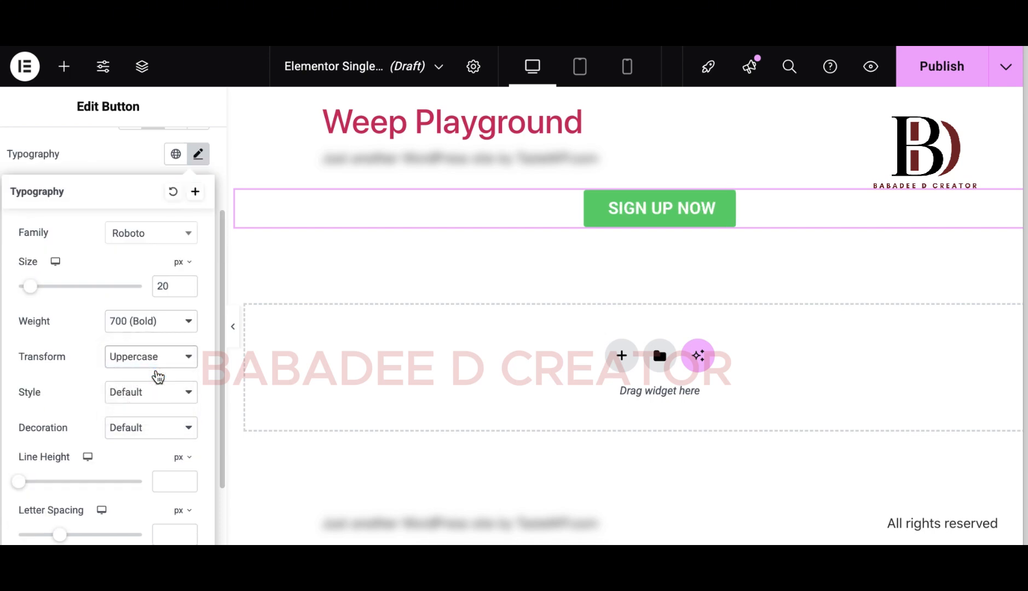
click(151, 362)
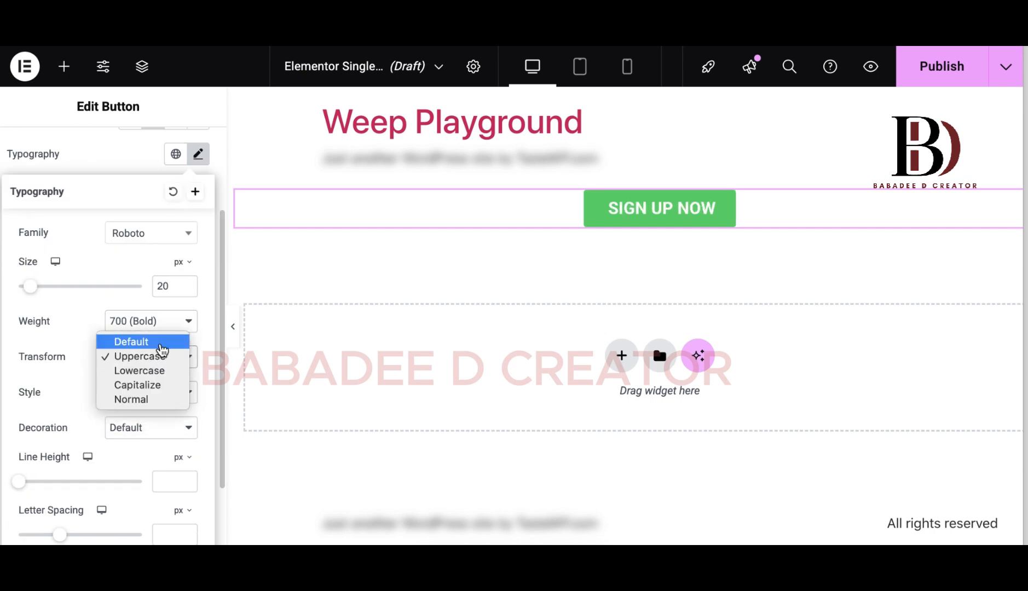
click(162, 352)
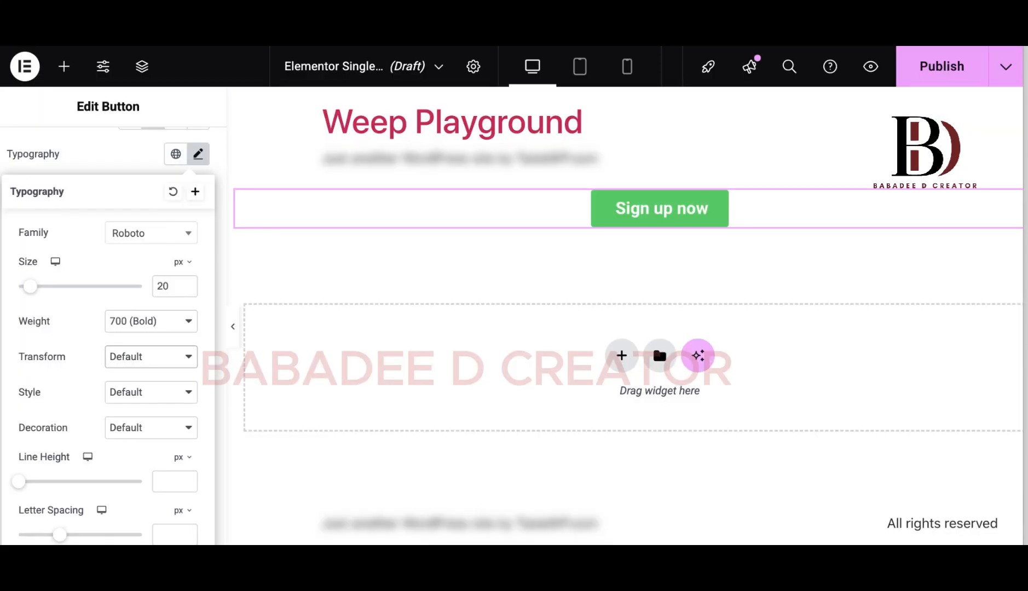
Try the Italic style on the button text and restore the Default style.
scroll(113, 386, down, 1)
click(164, 326)
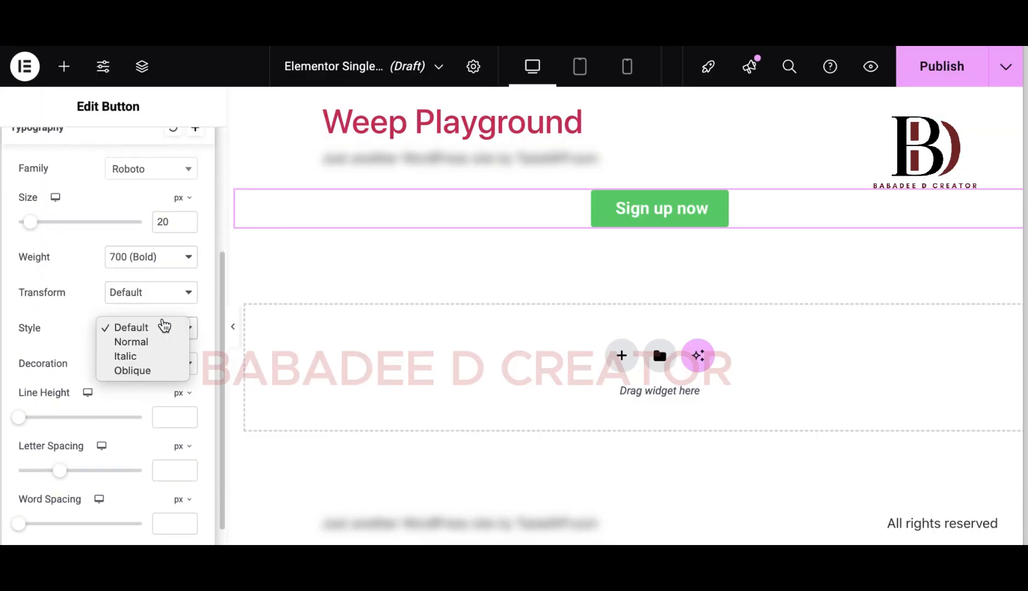
click(157, 359)
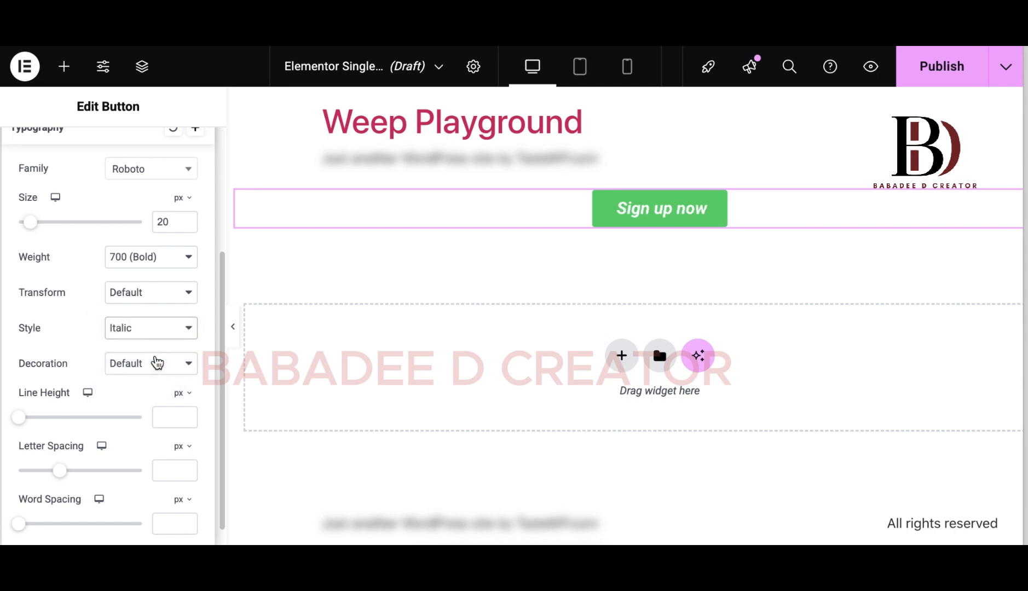
click(164, 329)
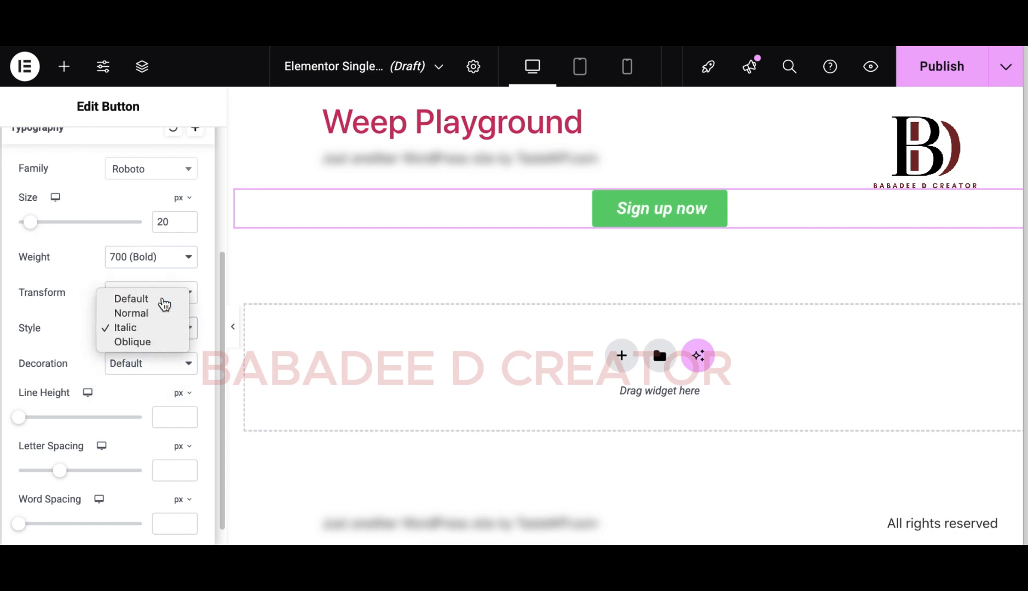
click(161, 300)
Try the Underline decoration on the button text and restore the Default decoration.
click(155, 364)
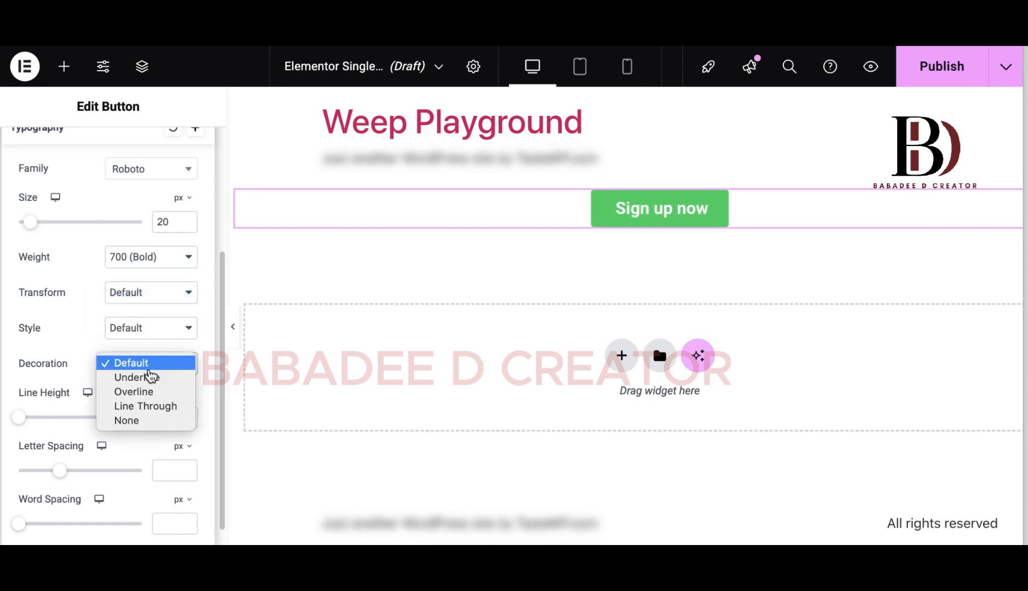
click(152, 382)
click(154, 365)
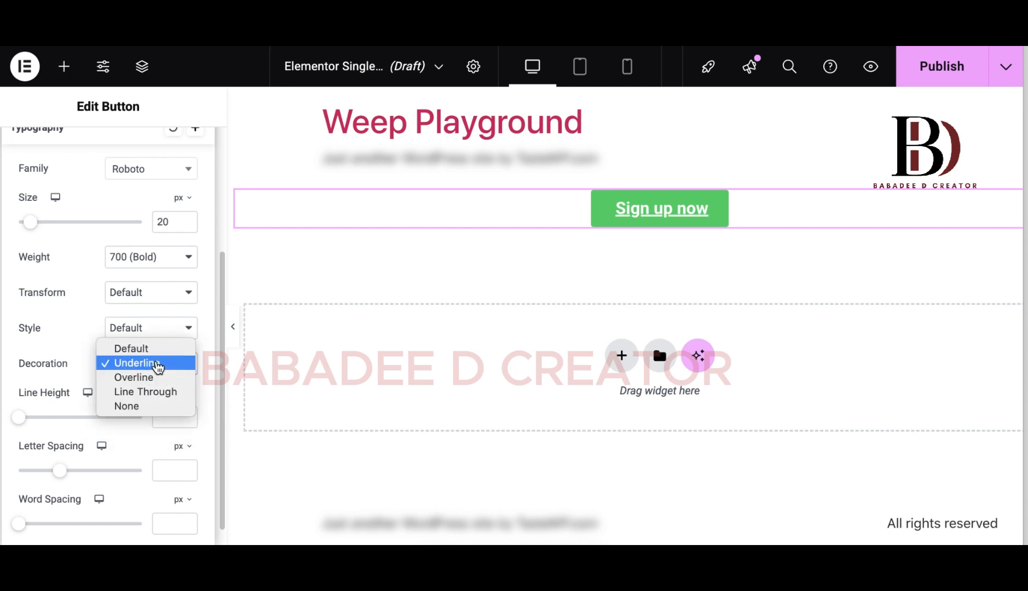
click(156, 347)
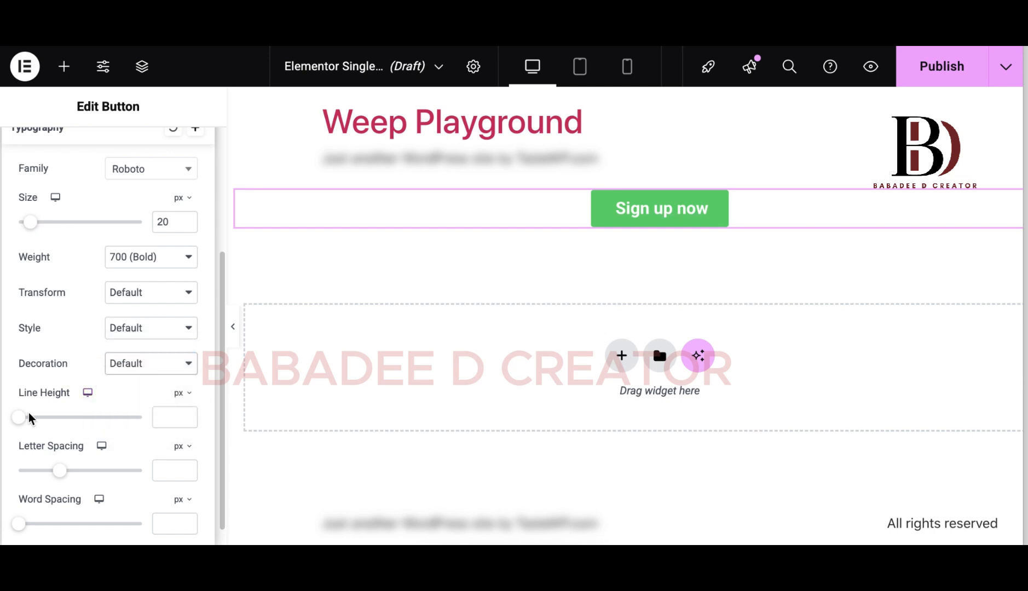
Set the button text's line height to 13 px and its letter spacing to -1.2 px.
drag(22, 420, 35, 422)
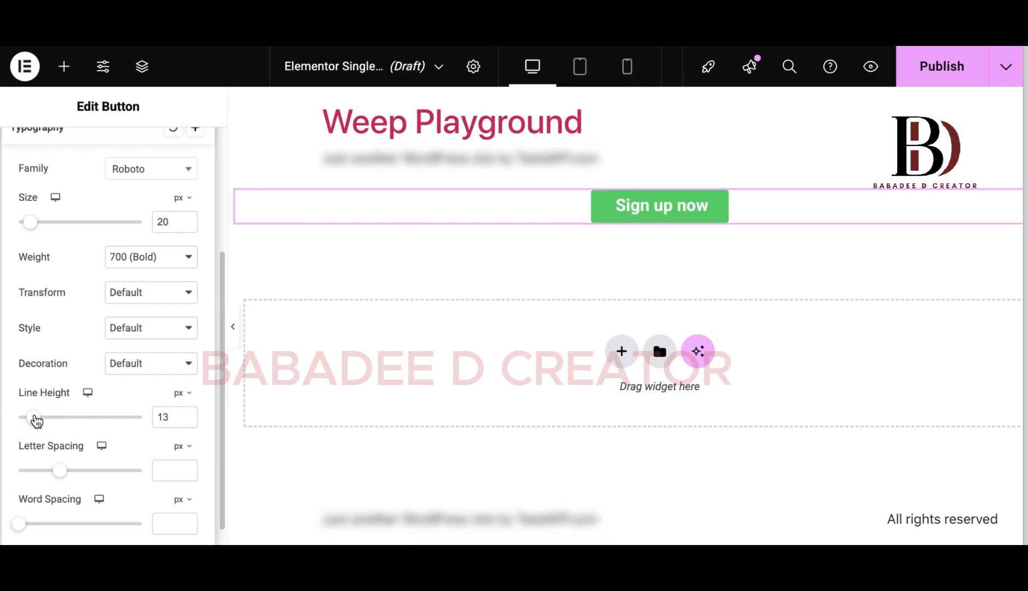
scroll(40, 452, down, 1)
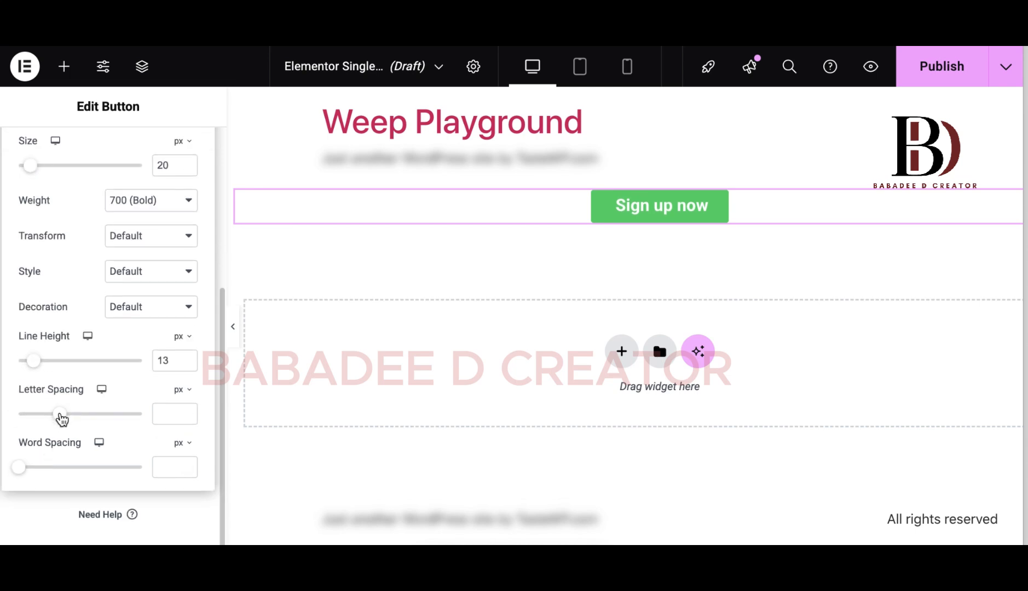
drag(61, 419, 51, 423)
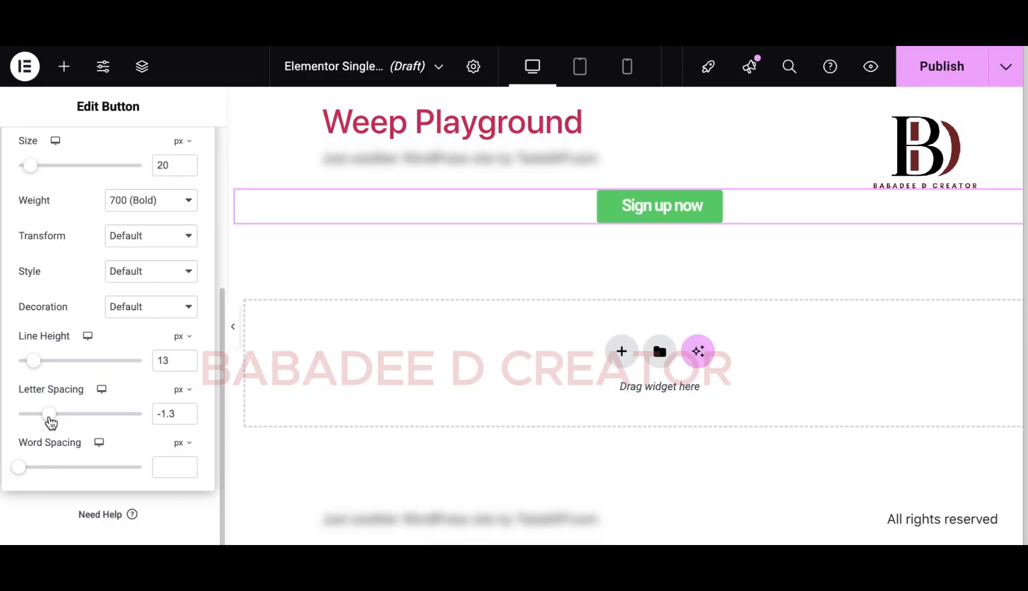
click(50, 416)
drag(51, 422, 52, 427)
Set the button text's word spacing to 0 px and close the typography settings.
mouse_move(21, 472)
mouse_down()
mouse_move(33, 471)
mouse_move(21, 474)
mouse_up()
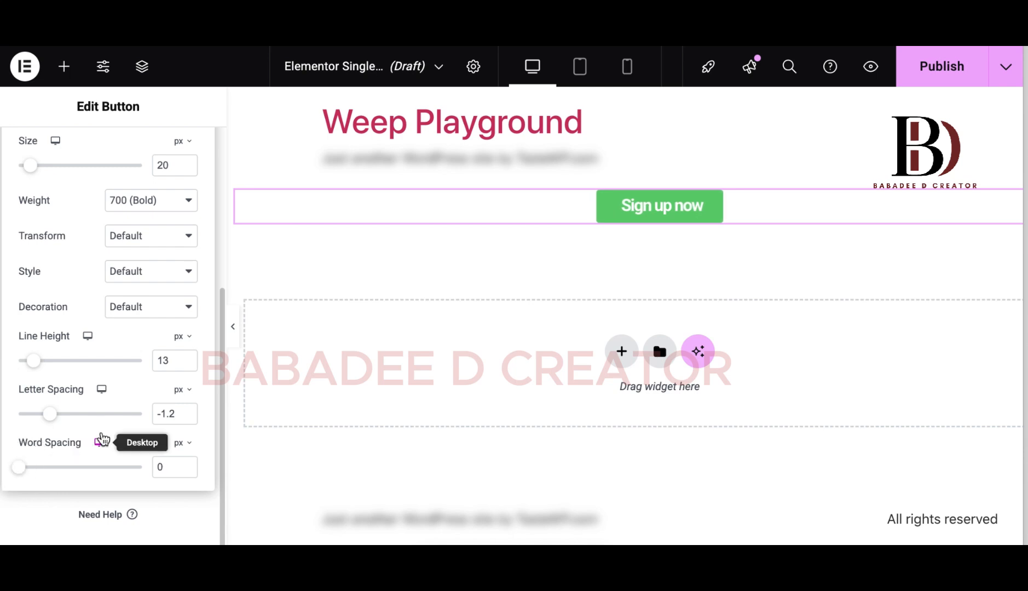
scroll(102, 435, up, 5)
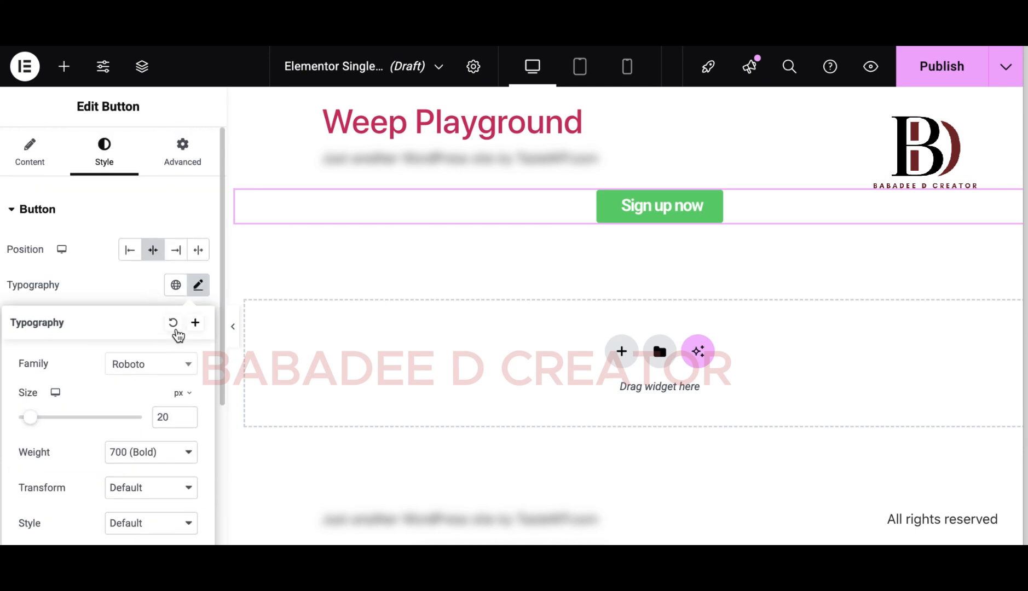
click(197, 286)
Add a text shadow to the button with blur 10 and horizontal and vertical offsets of 0.
scroll(171, 341, down, 1)
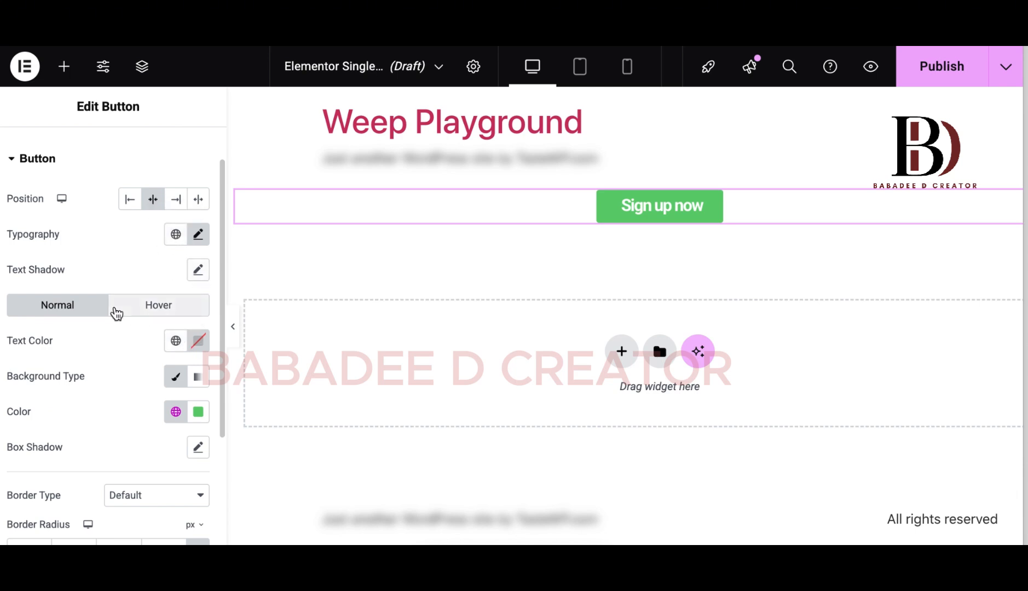
click(198, 271)
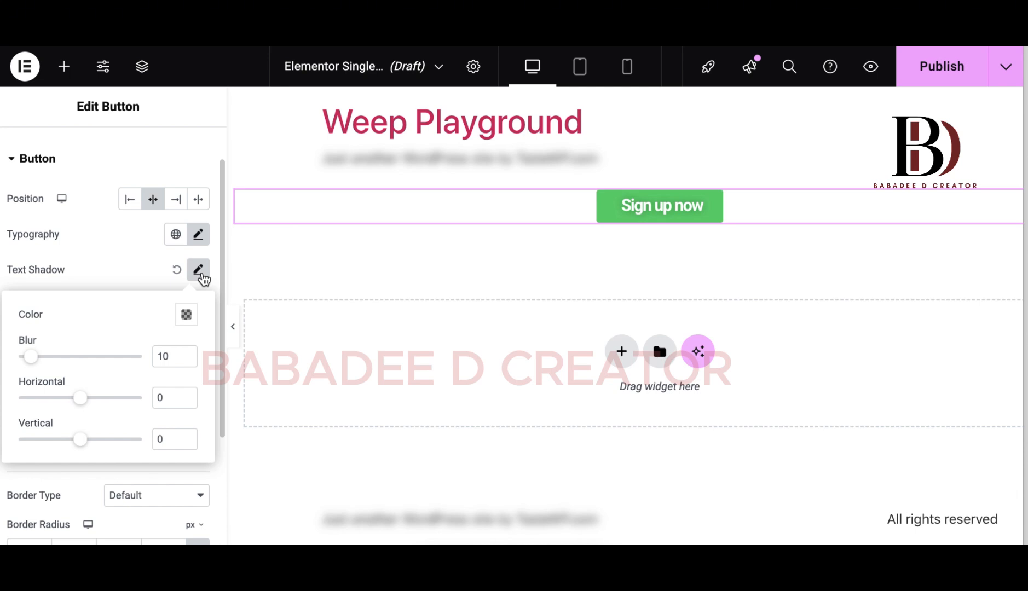
click(201, 277)
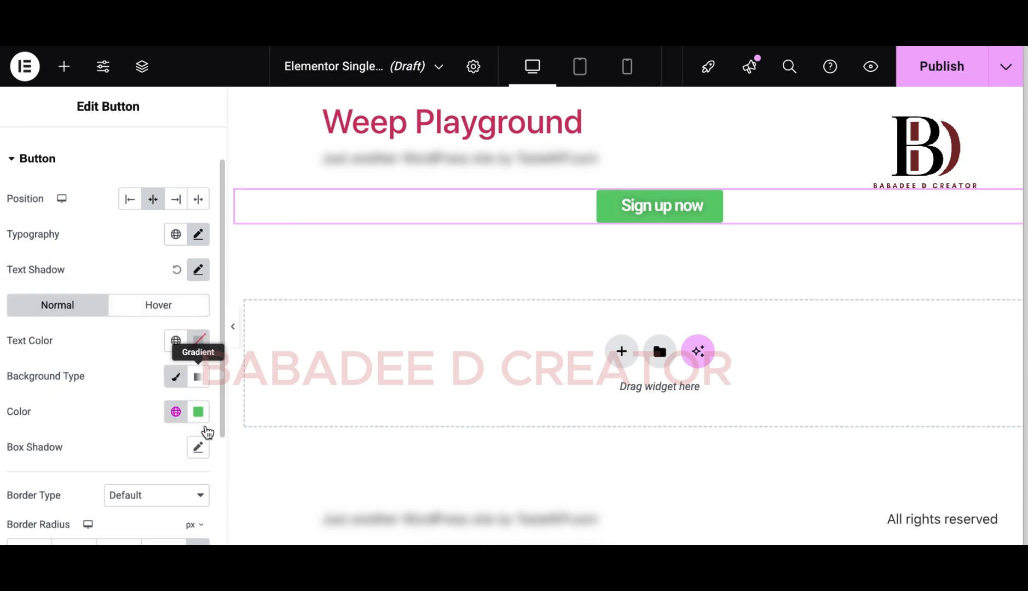
Change the button's normal-state background colour to red #D90019.
click(200, 417)
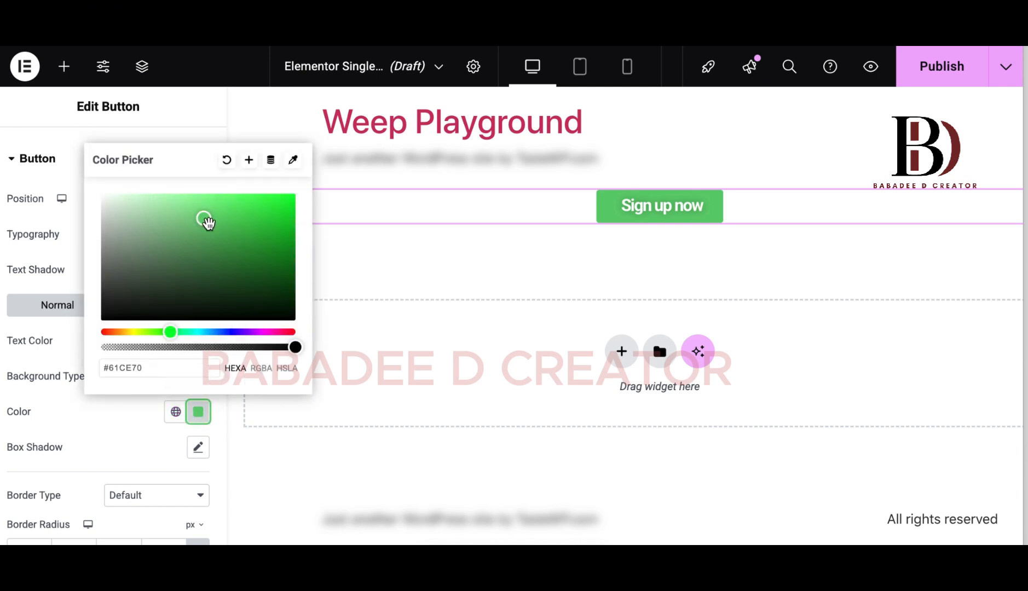
click(294, 338)
click(292, 333)
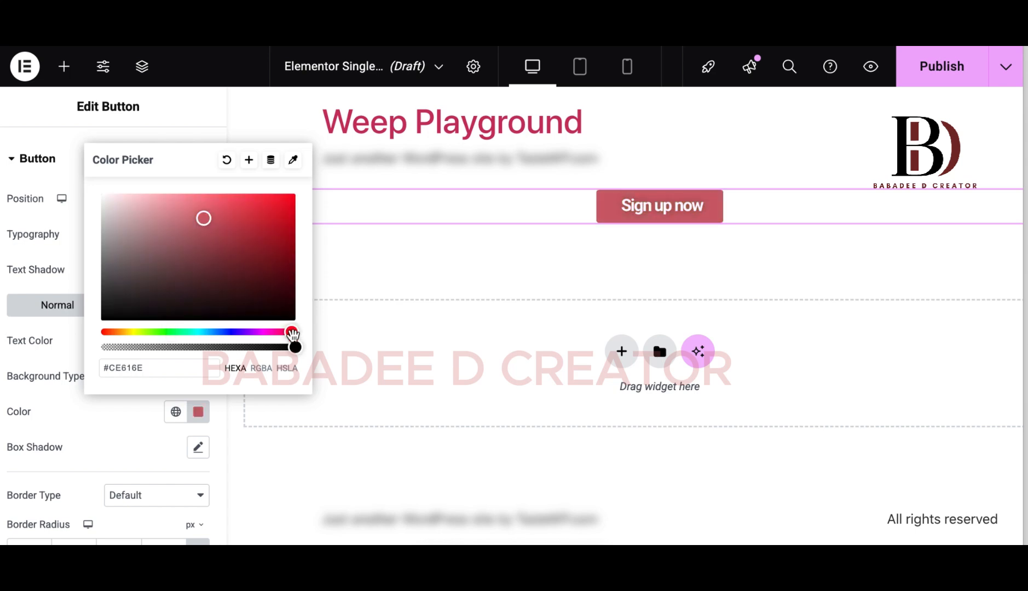
drag(204, 219, 295, 209)
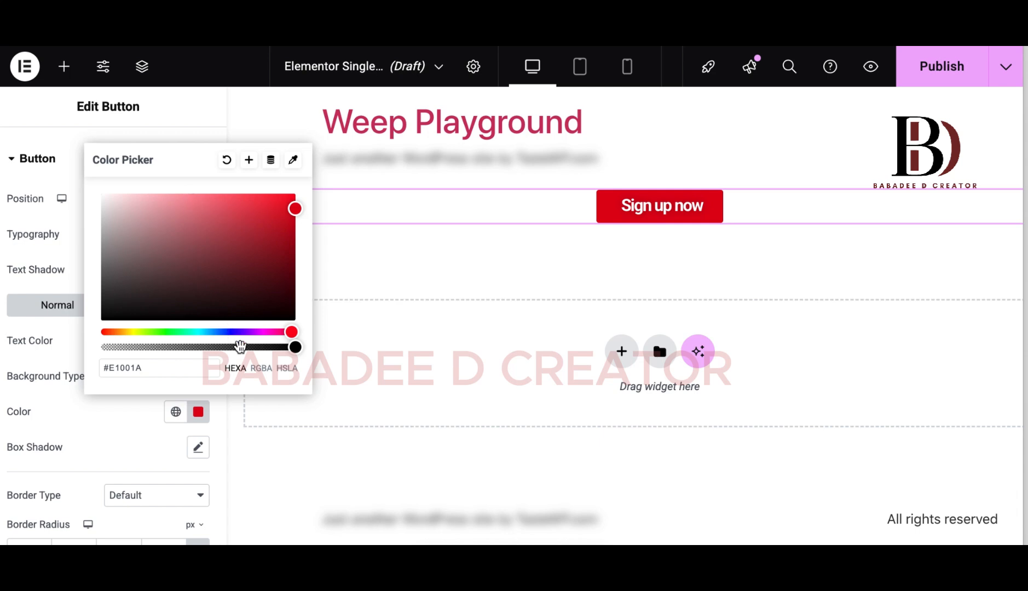
click(295, 210)
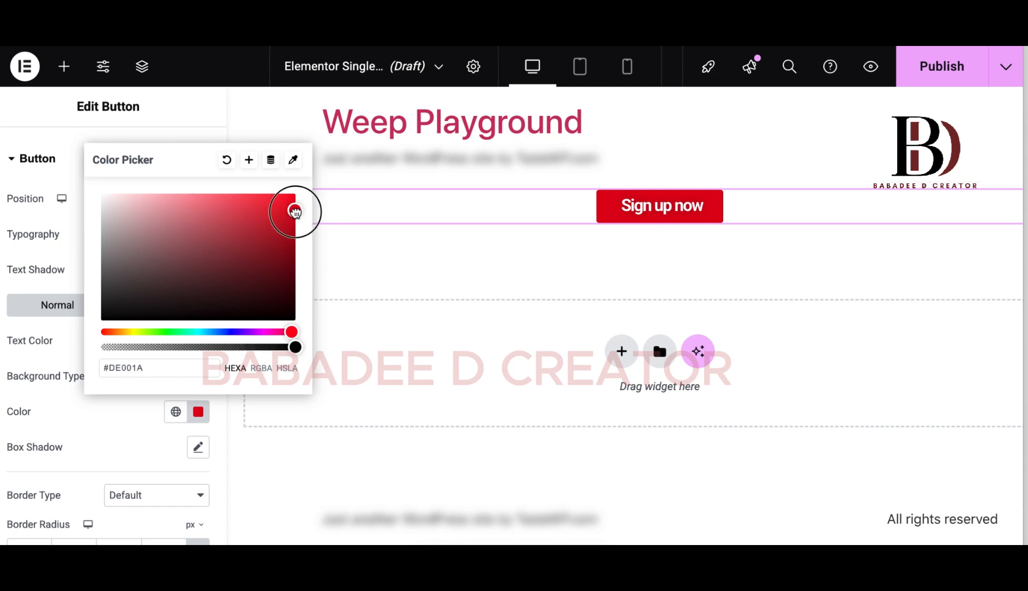
drag(295, 212, 295, 212)
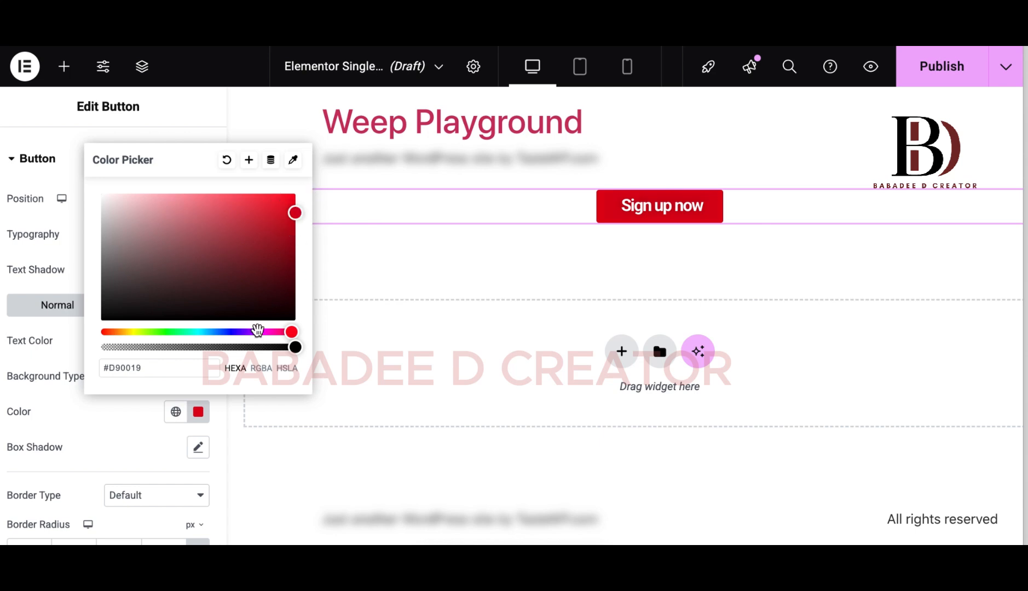
click(233, 407)
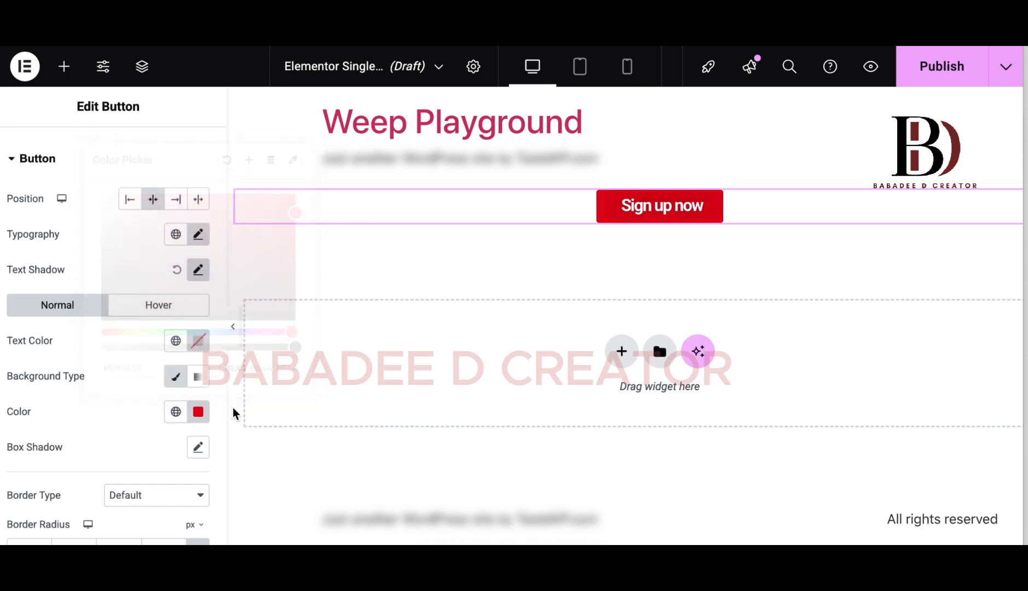
Switch the button's normal-state background type to Gradient.
click(198, 378)
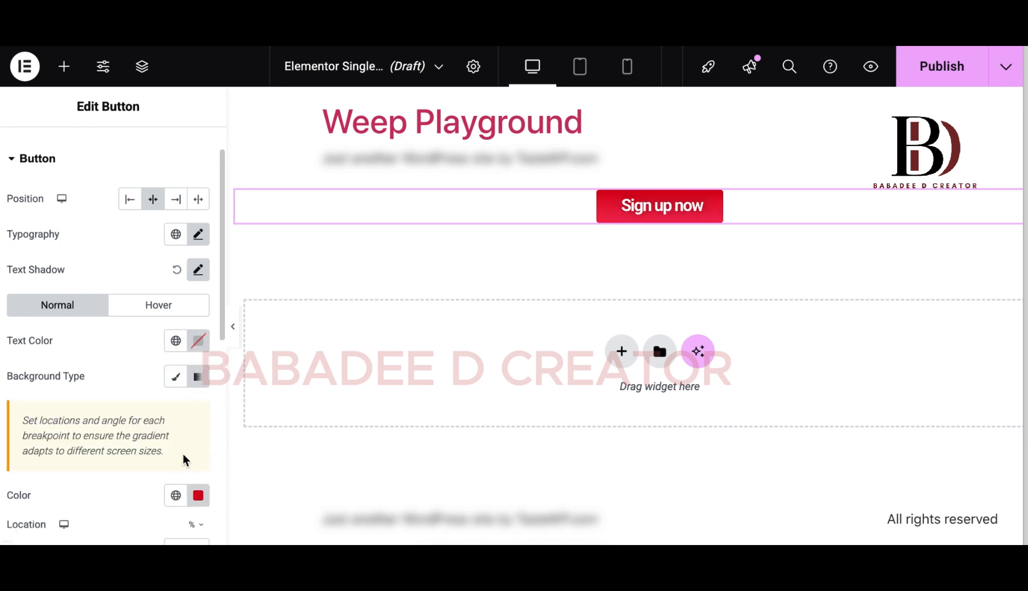
scroll(184, 454, down, 2)
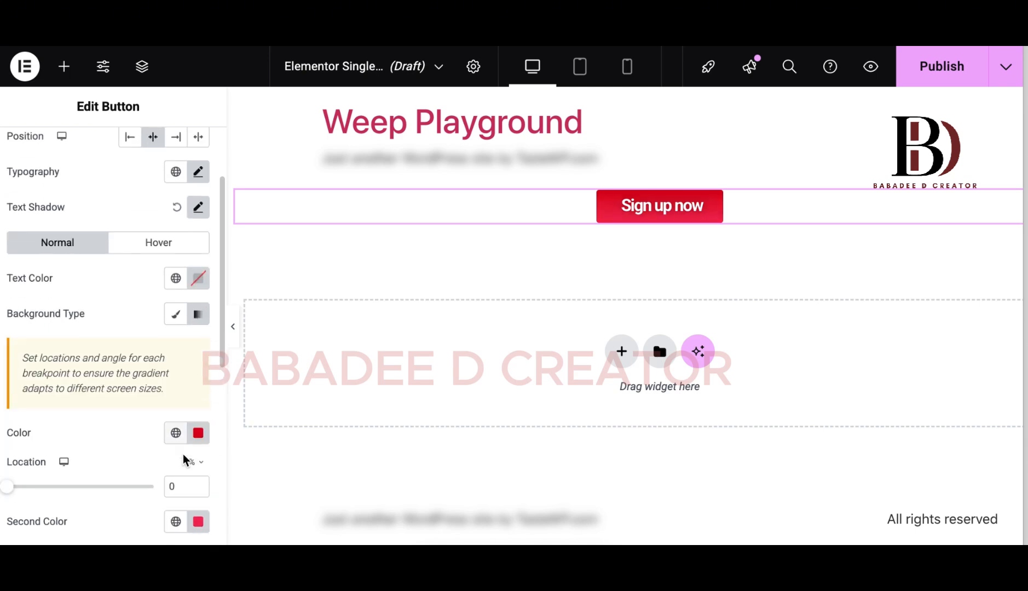
click(197, 307)
click(197, 308)
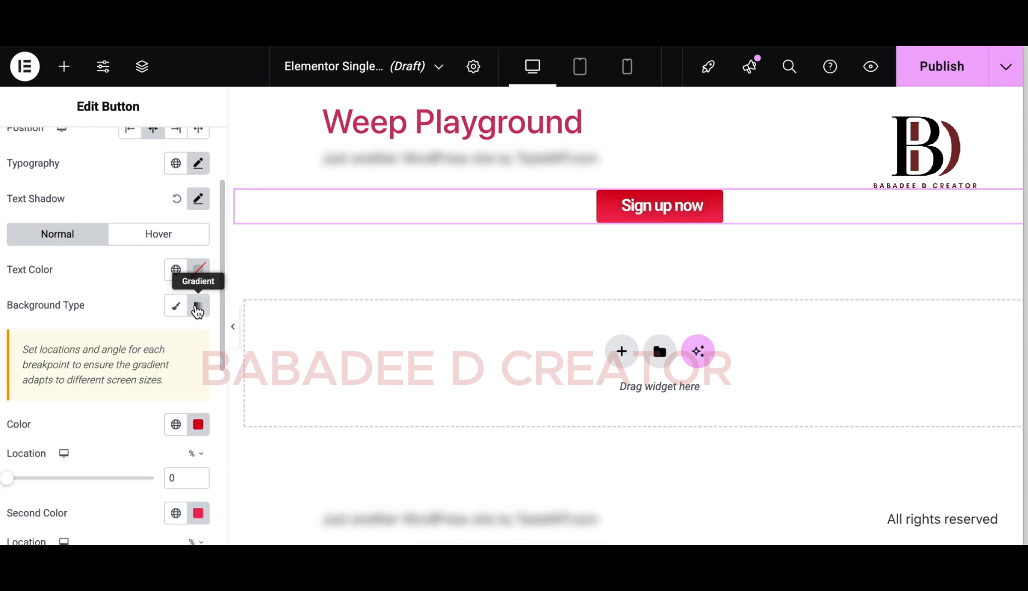
Switch the button's normal-state background type back to Classic and add a box shadow with blur 10 and zero offsets and spread.
scroll(197, 432, down, 1)
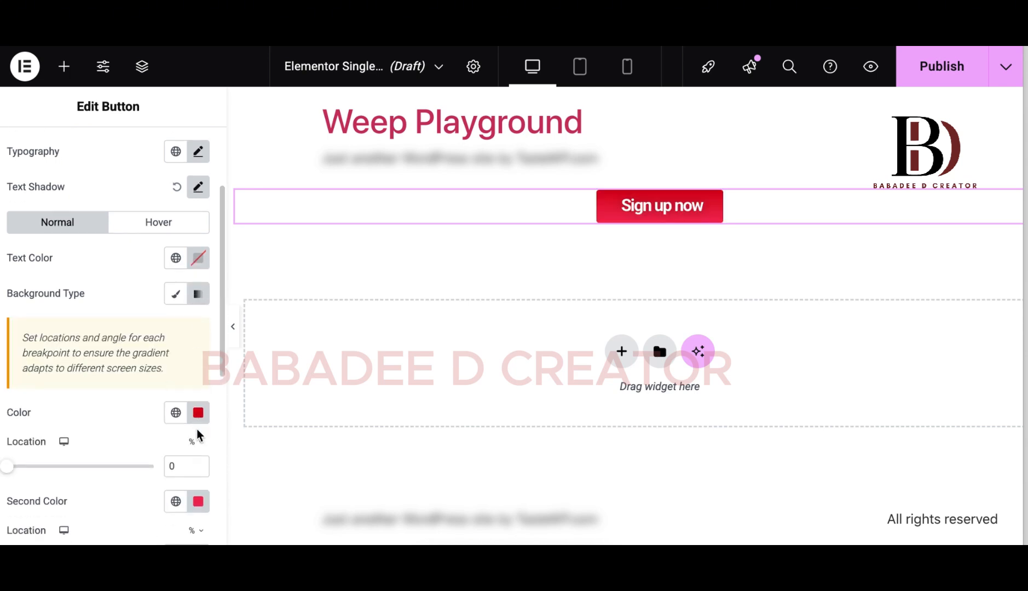
click(197, 377)
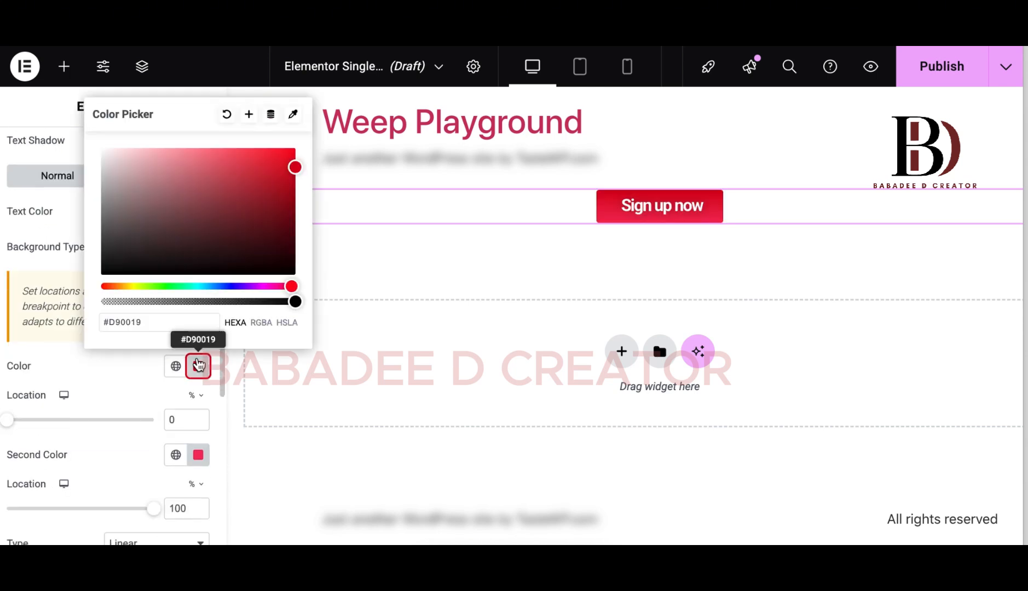
click(332, 360)
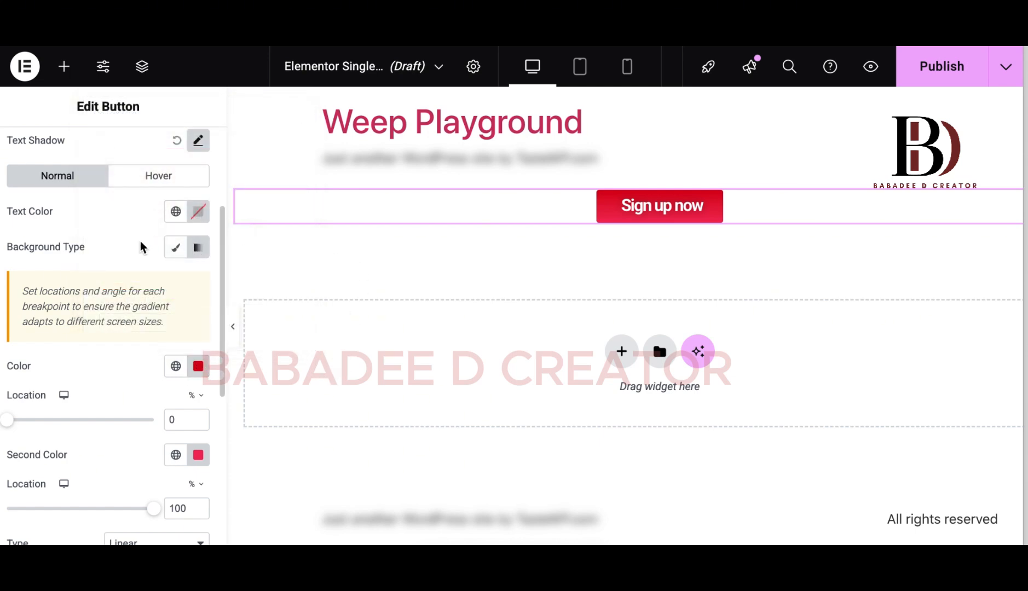
click(175, 250)
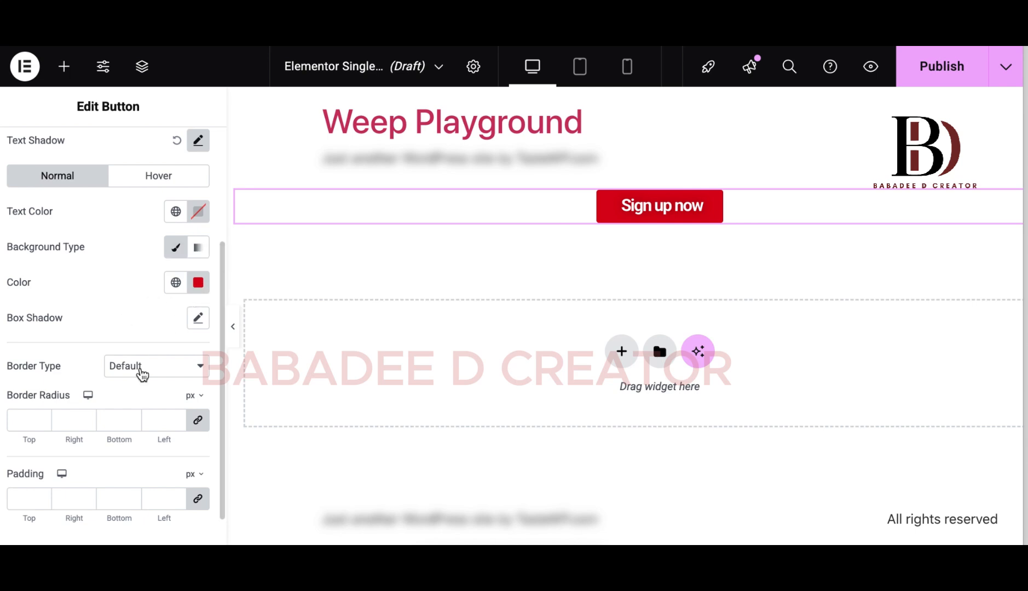
click(198, 318)
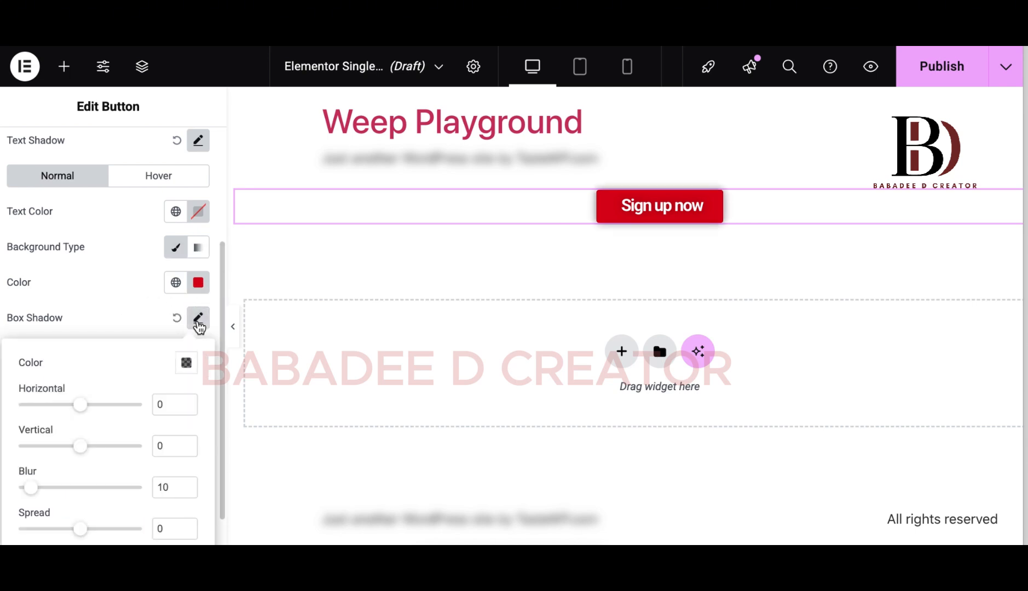
click(198, 325)
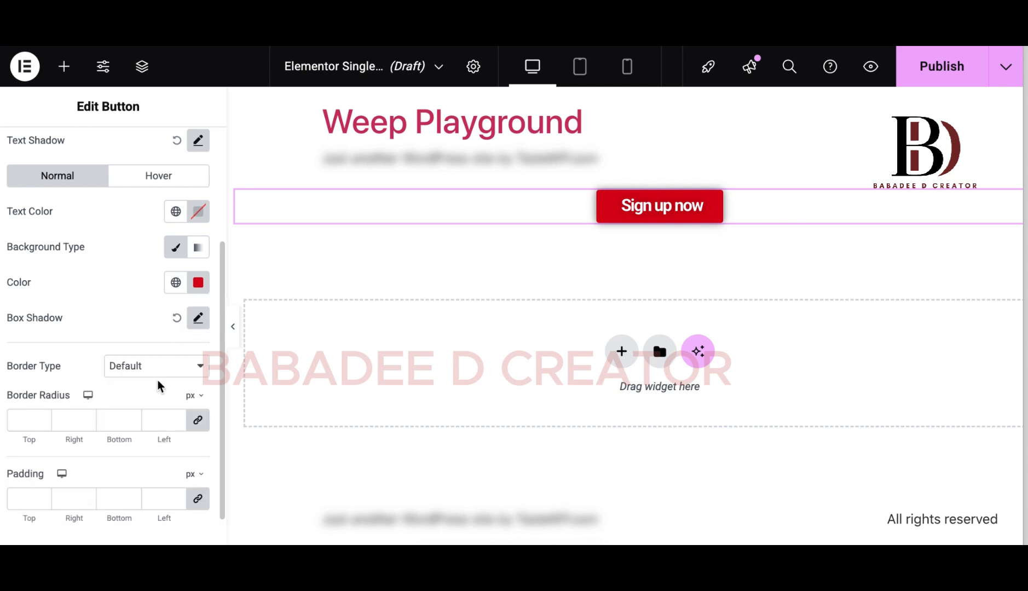
Try the Groove and Dashed border types on the button and restore the Default border type.
scroll(157, 386, down, 3)
click(173, 295)
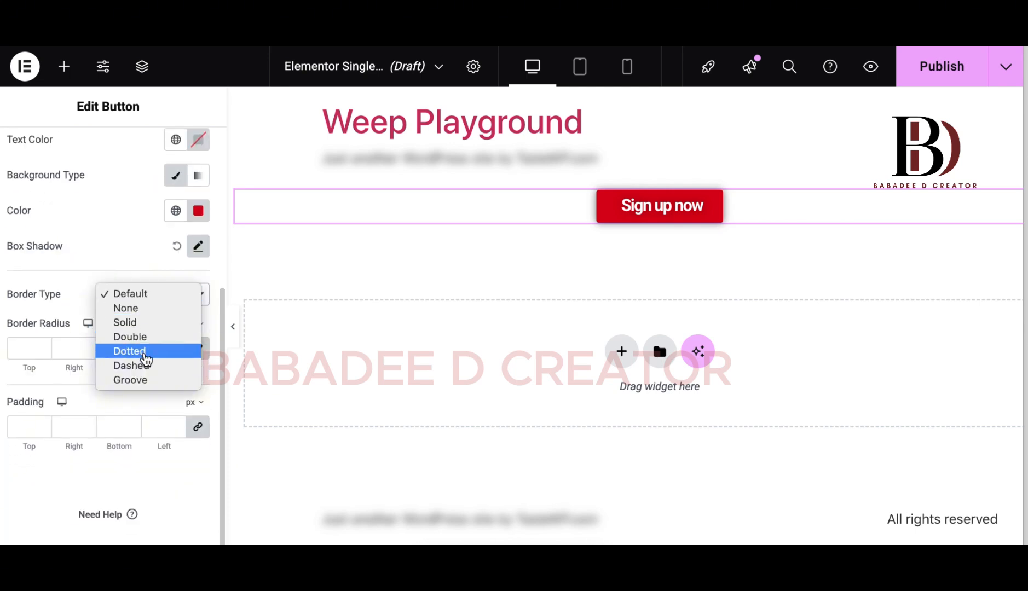
click(148, 386)
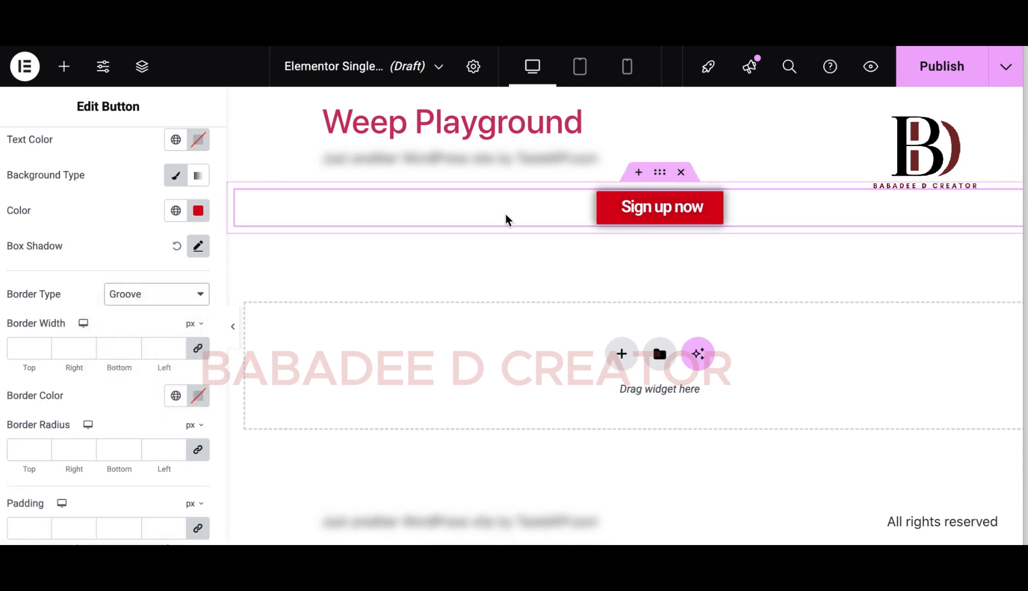
click(185, 298)
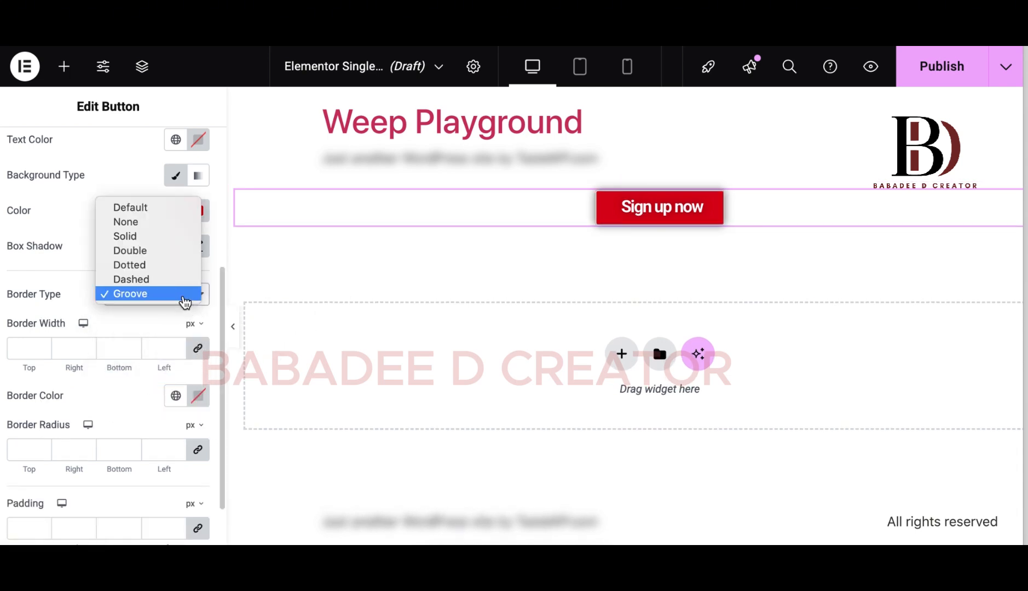
click(176, 281)
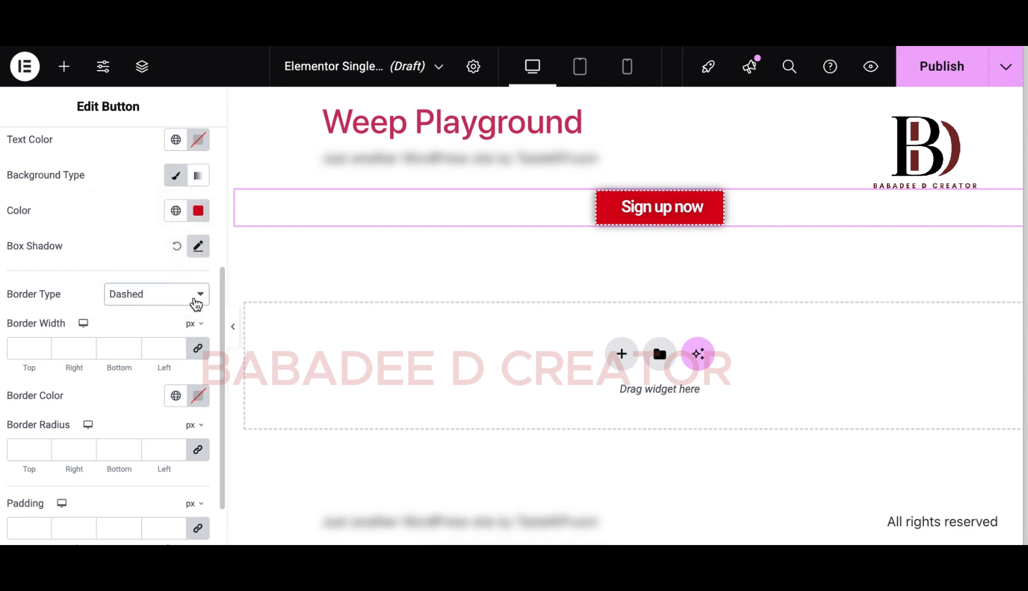
click(194, 300)
click(167, 225)
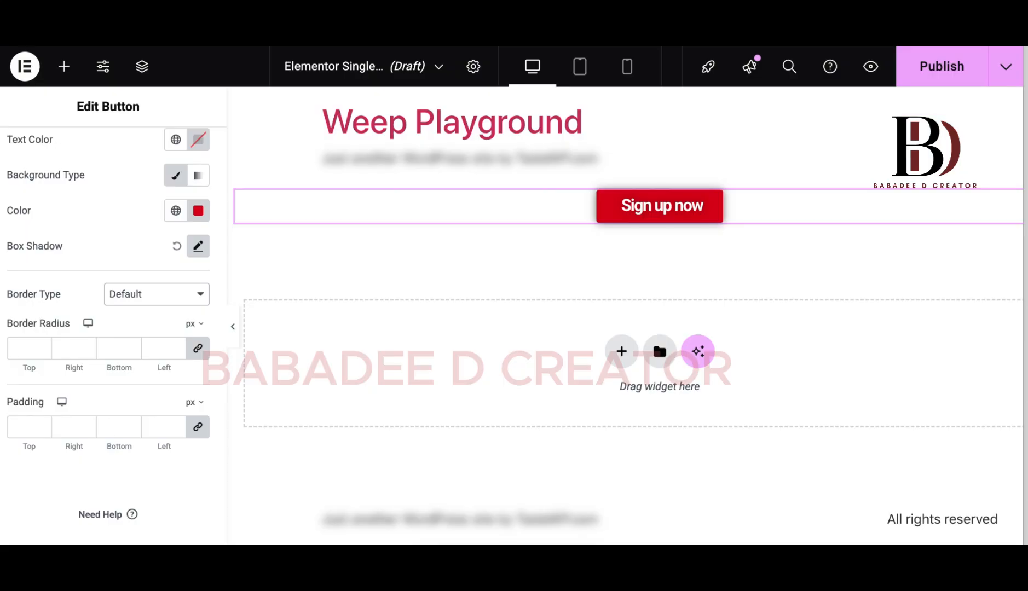
Set the button's border radius to 30 px on all four corners.
click(17, 351)
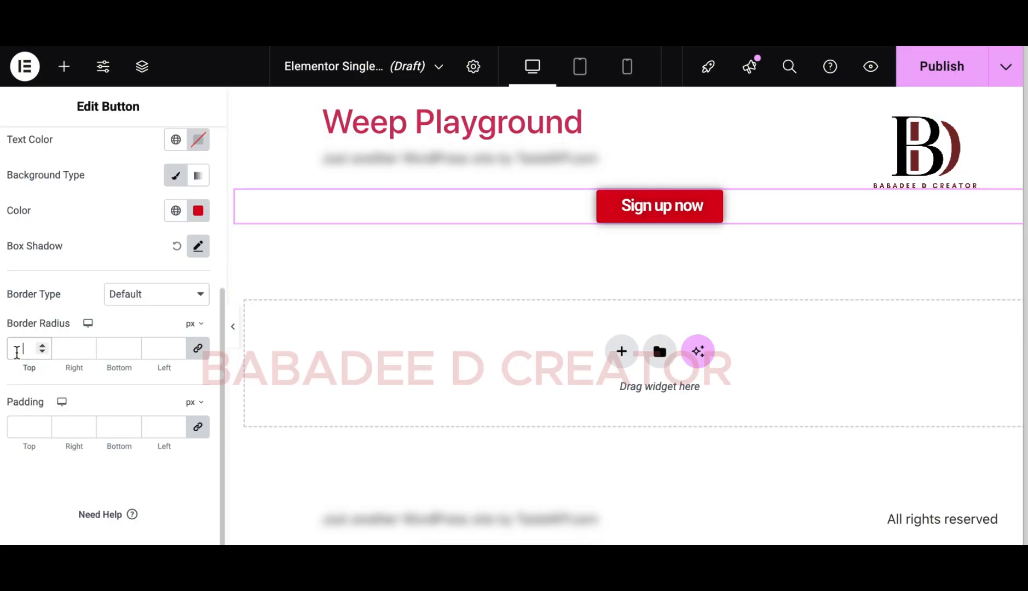
text(10)
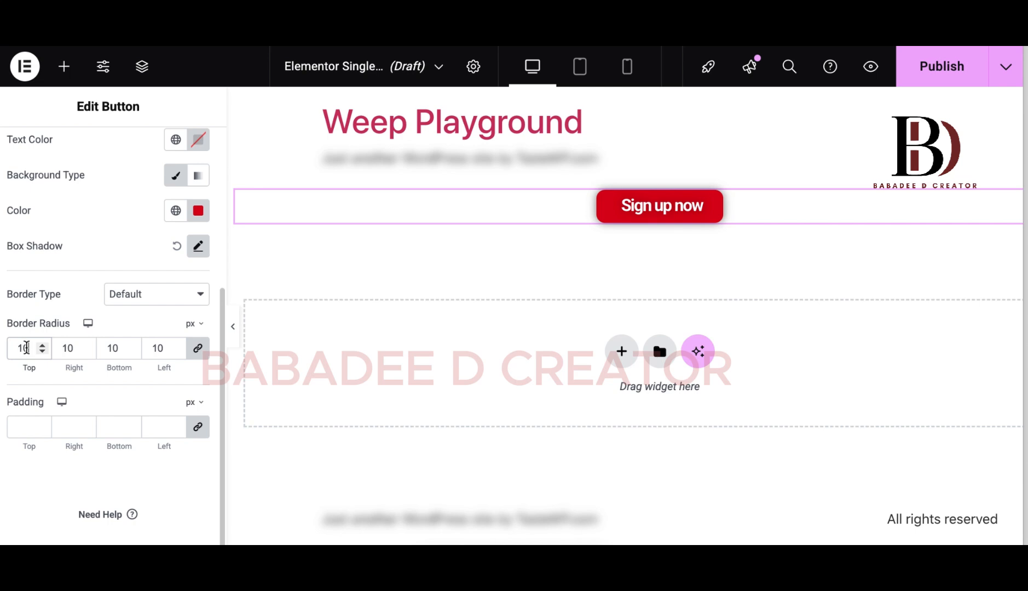
key(BackSpace)
text(3)
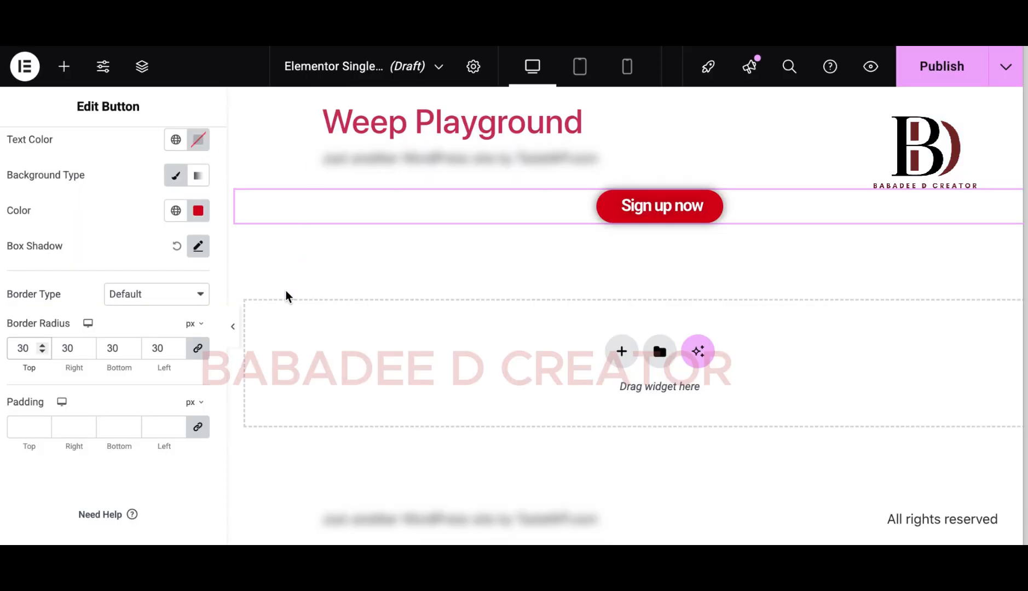
Try linked paddings of 10, 50 and 5 px on the button and clear the padding values again.
click(31, 428)
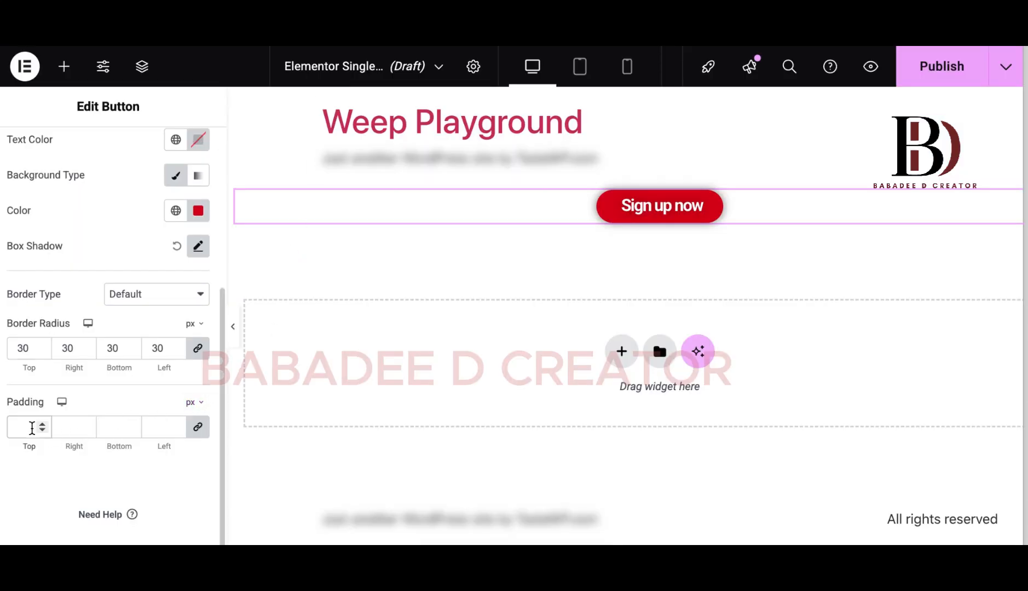
text(10)
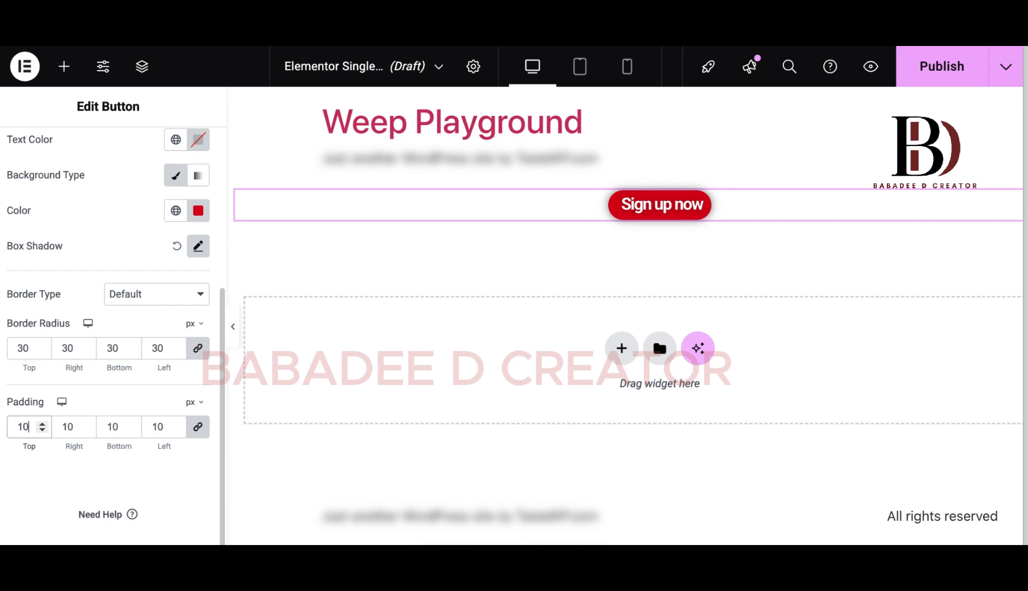
key(BackSpace)
key(BackSpace)
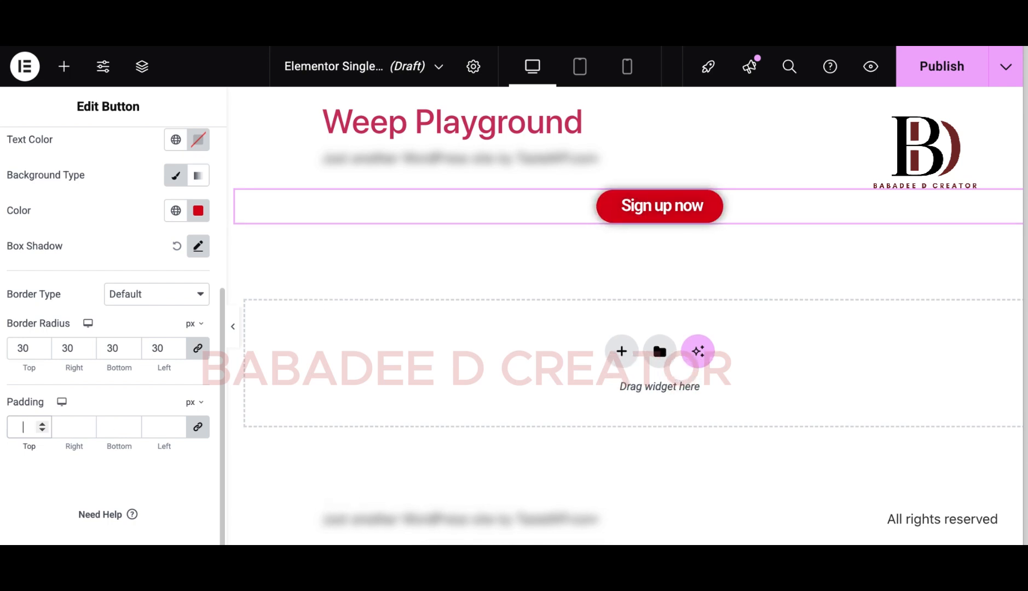
text(50)
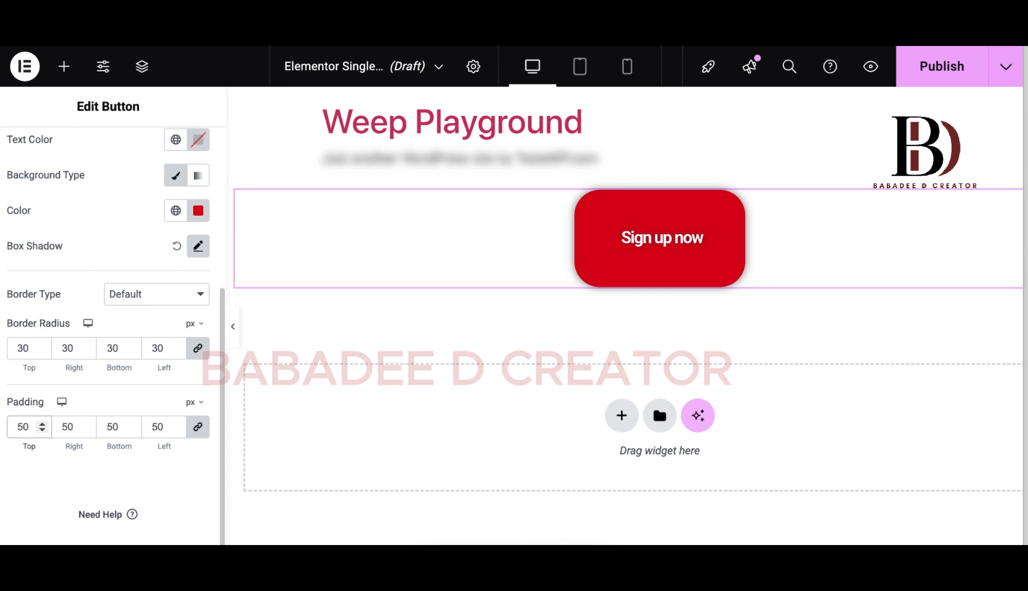
key(BackSpace)
key(BackSpace)
text(10)
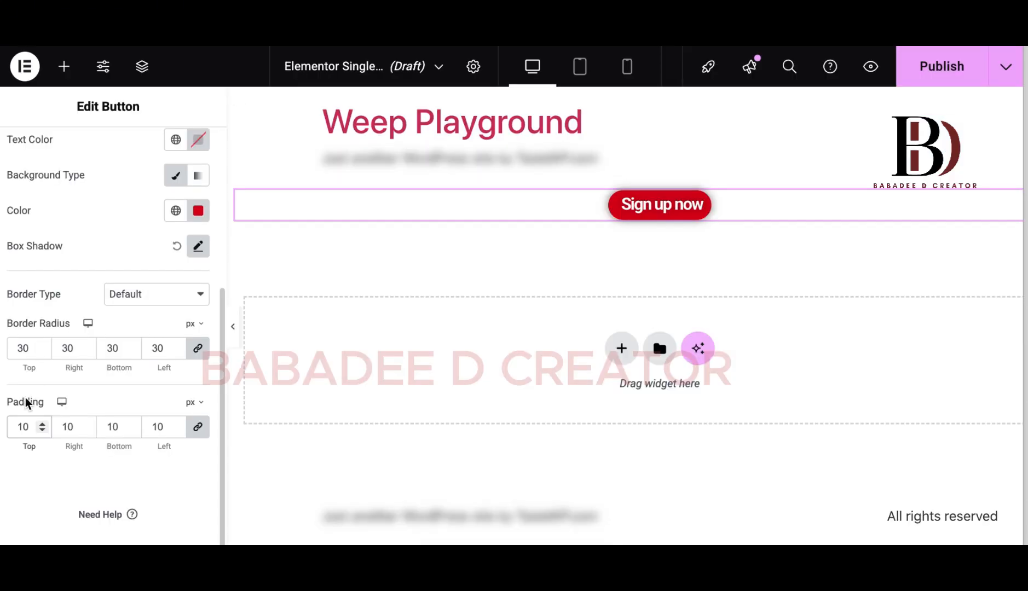
double_click(25, 430)
key(BackSpace)
text(5)
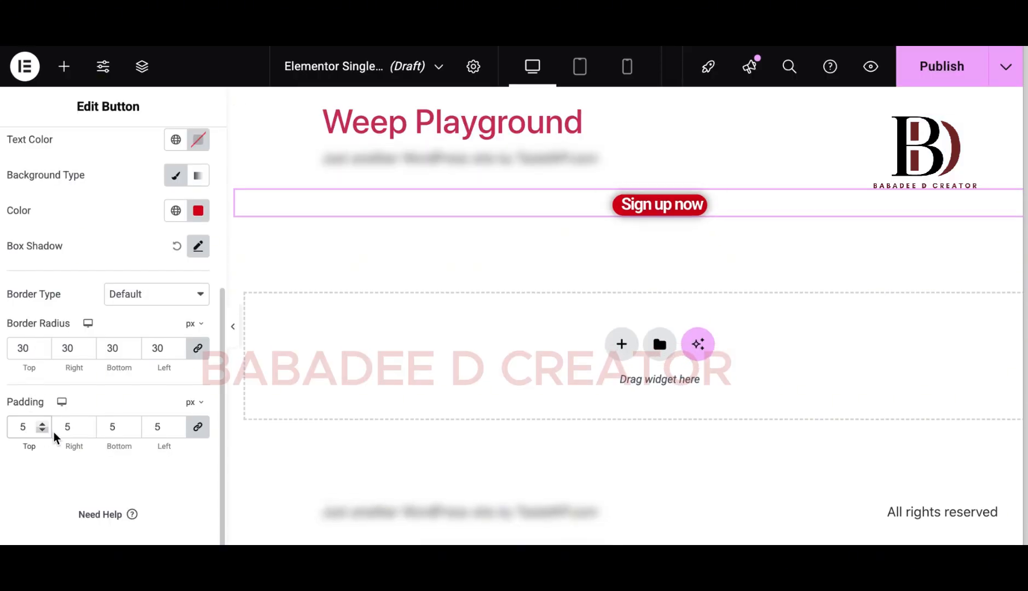
key(BackSpace)
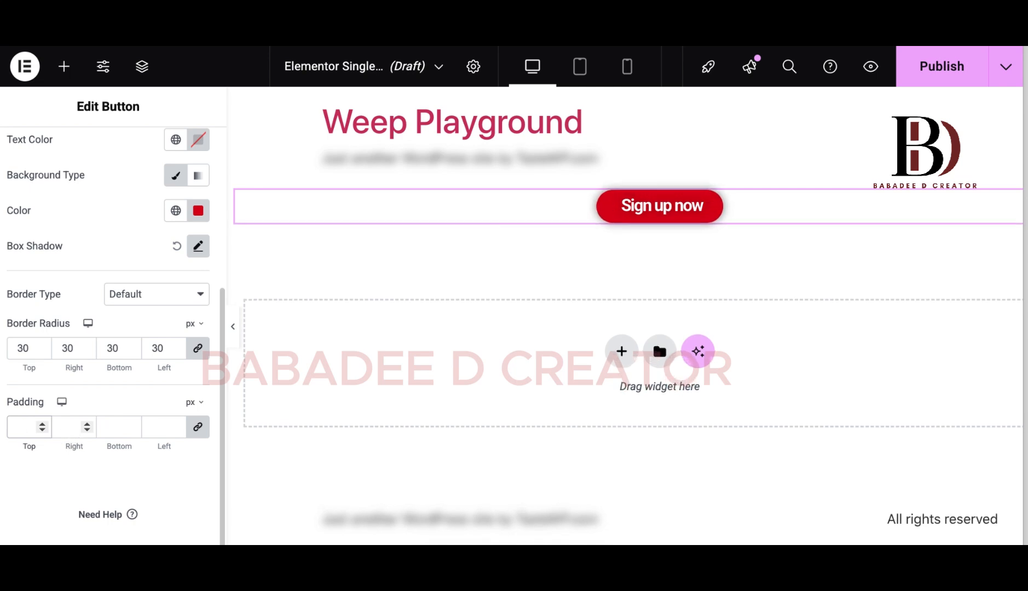
text(10)
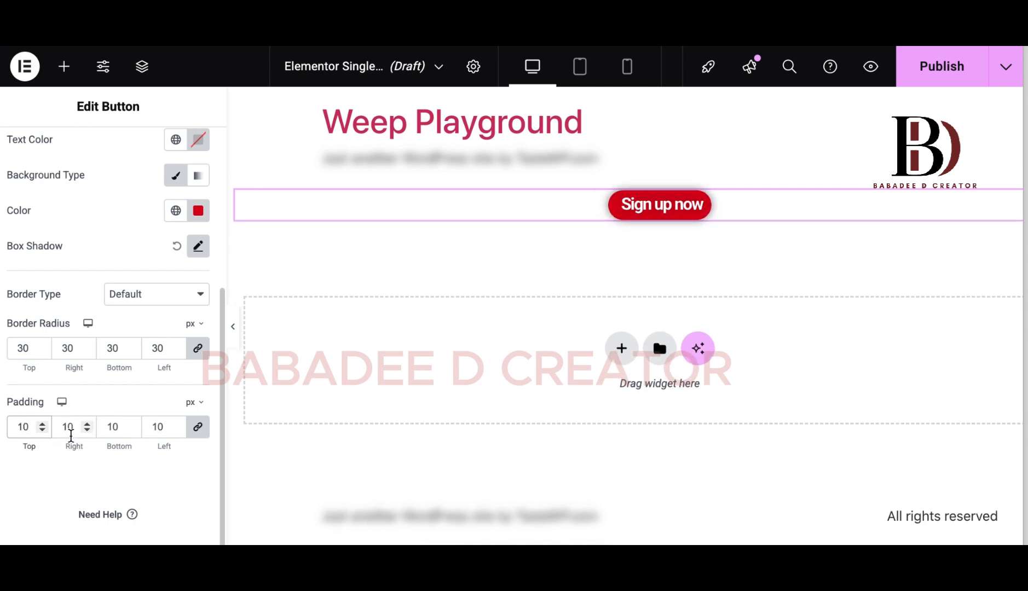
key(BackSpace)
key(BackSpace)
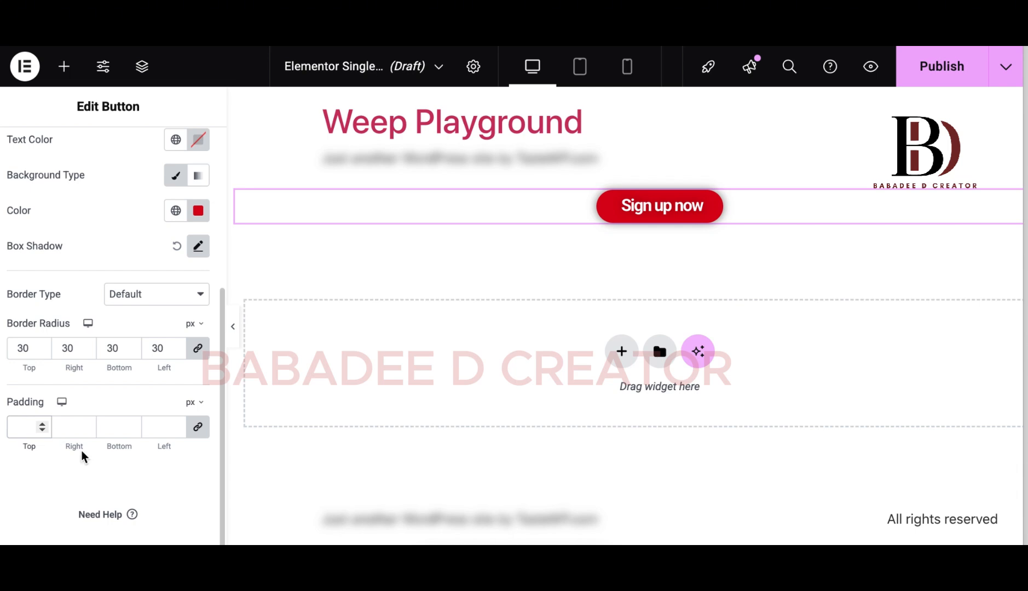
Set the button's hover-state text colour to near-white.
scroll(149, 440, up, 5)
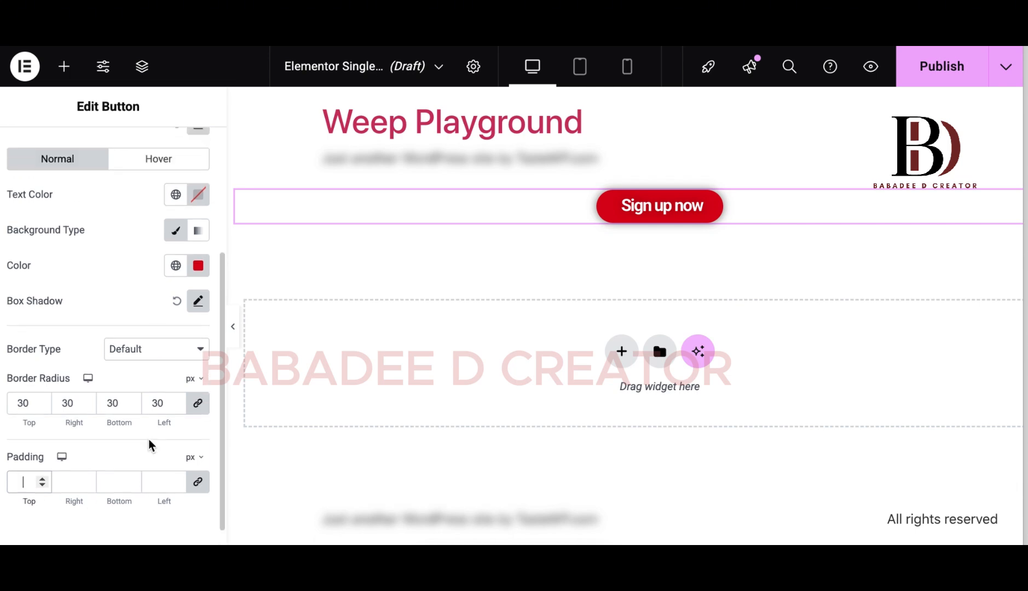
click(148, 355)
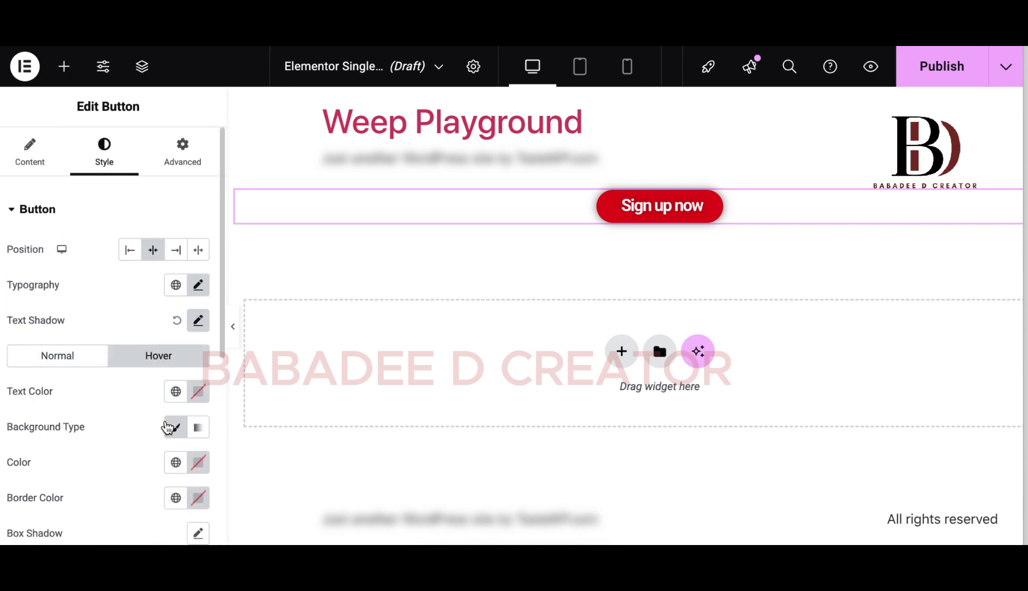
scroll(188, 368, down, 2)
click(198, 299)
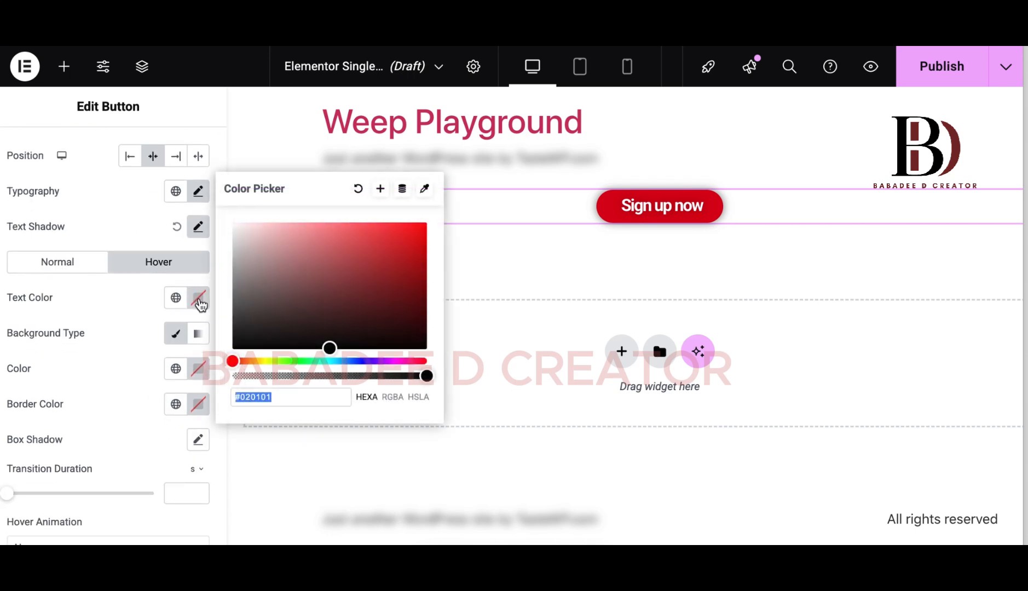
drag(329, 348, 420, 349)
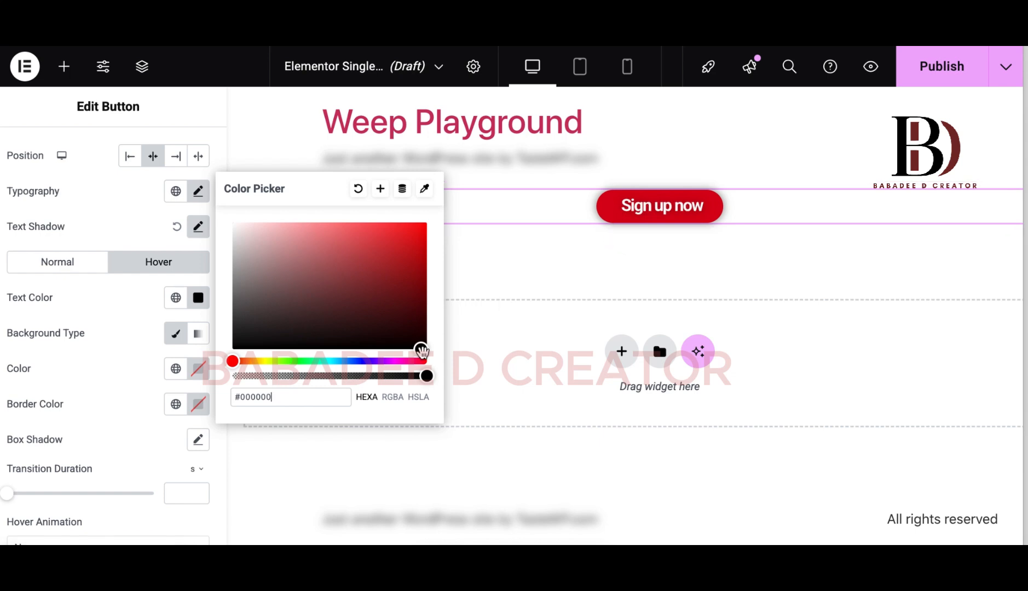
drag(420, 350, 236, 220)
click(130, 325)
Switch the button's hover-state background type to Gradient and copy the second colour's code #F2295B.
click(199, 335)
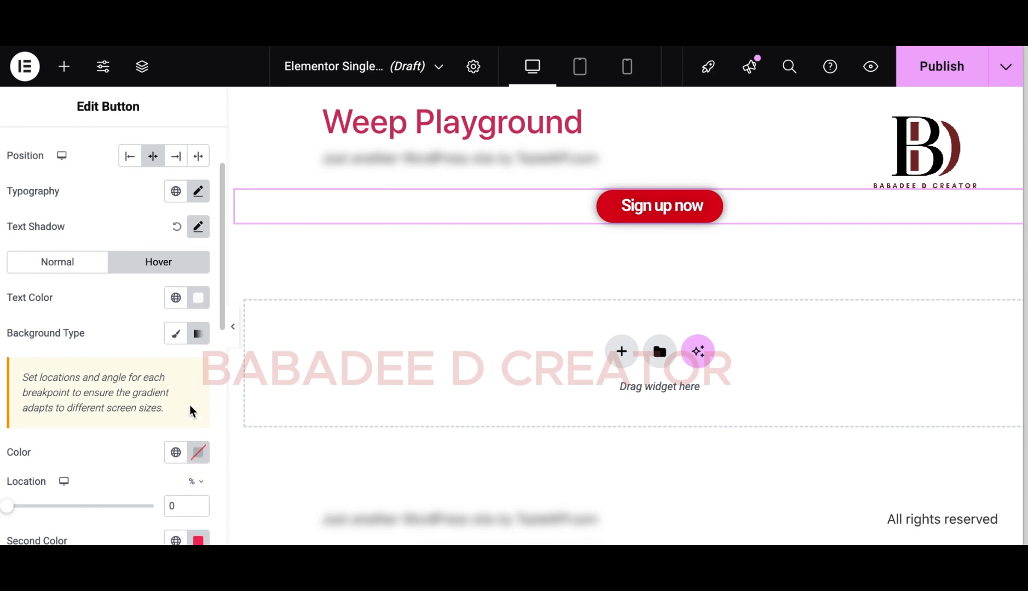
scroll(185, 422, down, 2)
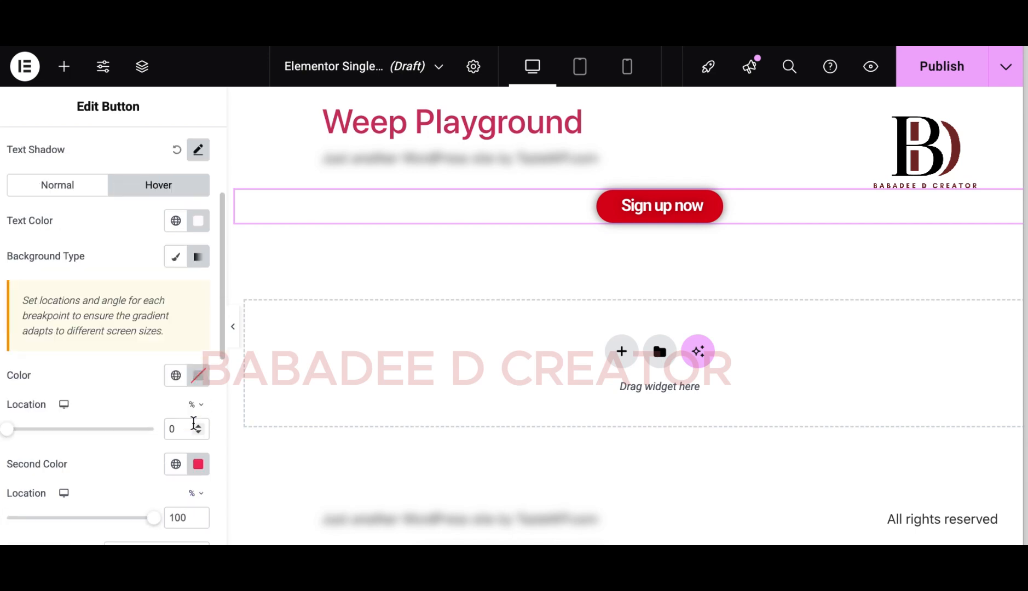
click(197, 466)
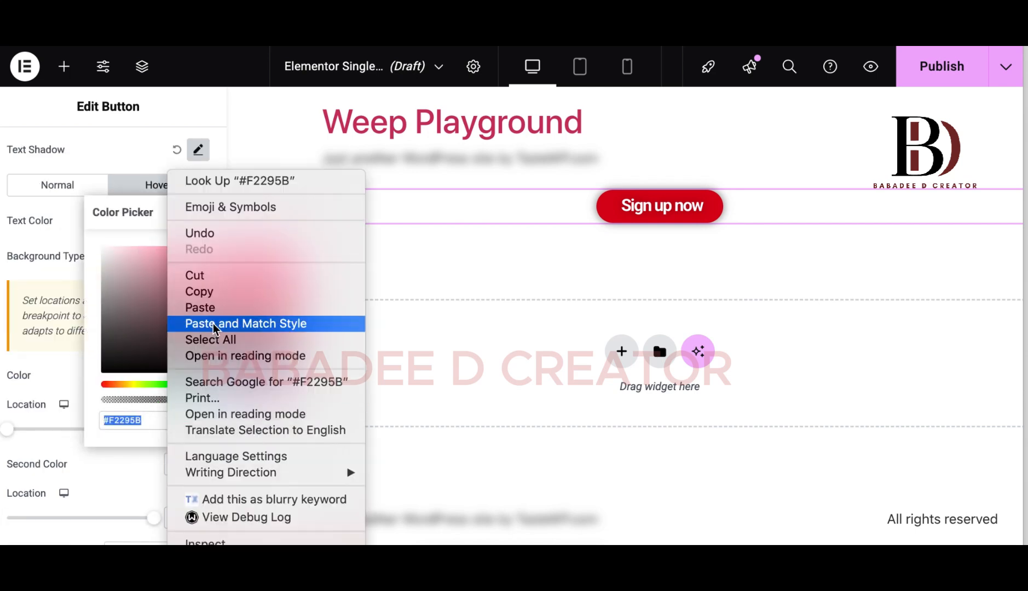
click(200, 291)
click(61, 375)
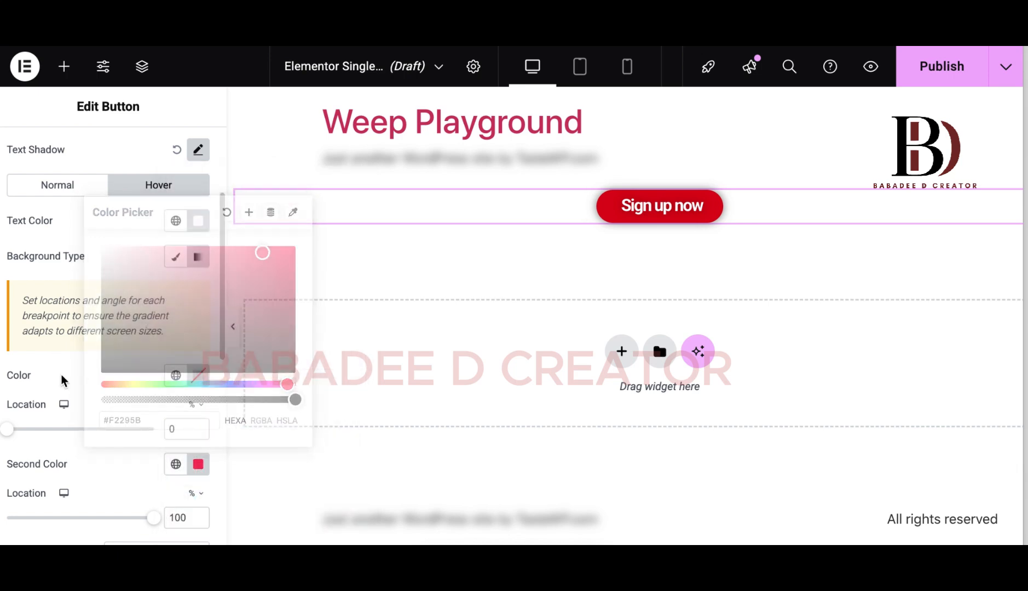
Paste the copied code into the hover gradient's first colour, change that colour to black #000000 and close the colour picker.
click(197, 376)
click(186, 336)
right_click(185, 336)
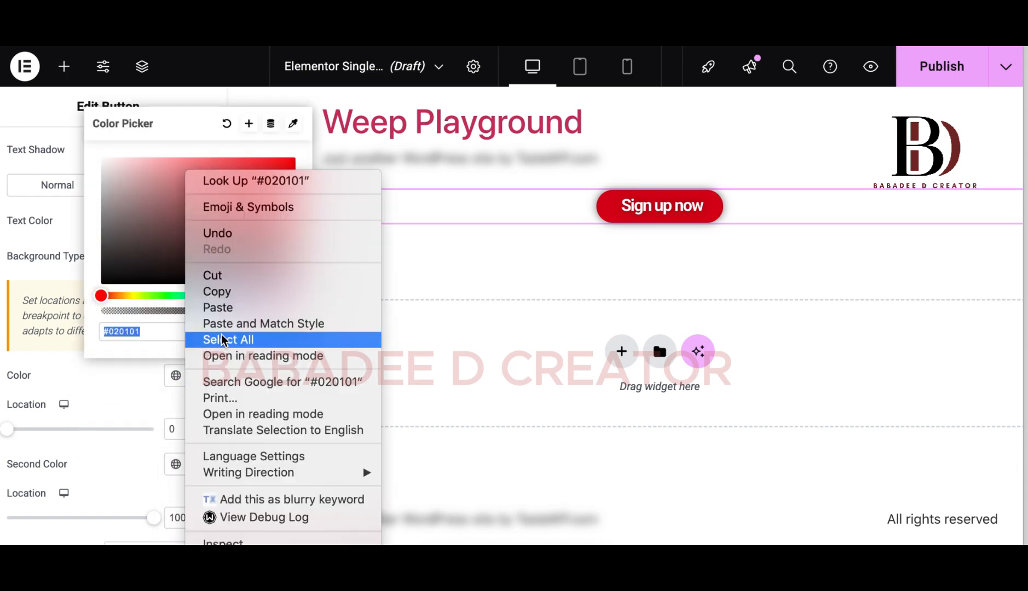
click(208, 323)
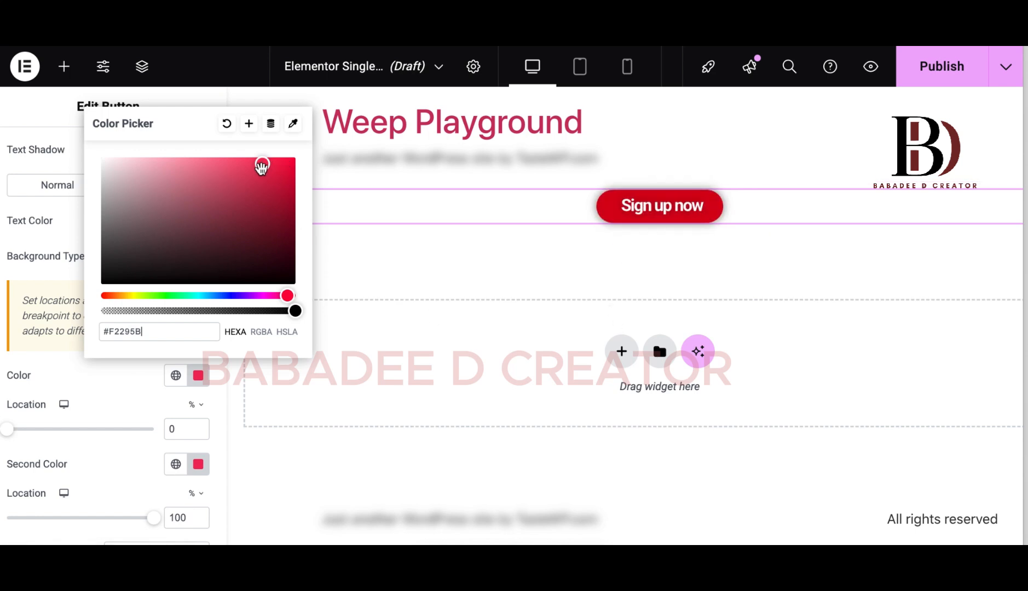
drag(263, 164, 294, 290)
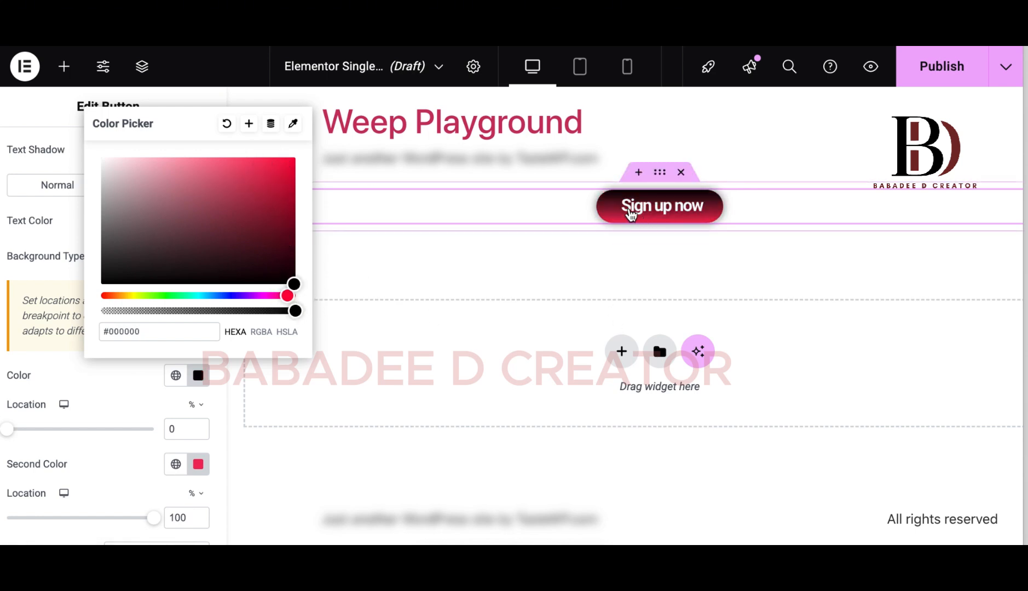
click(88, 395)
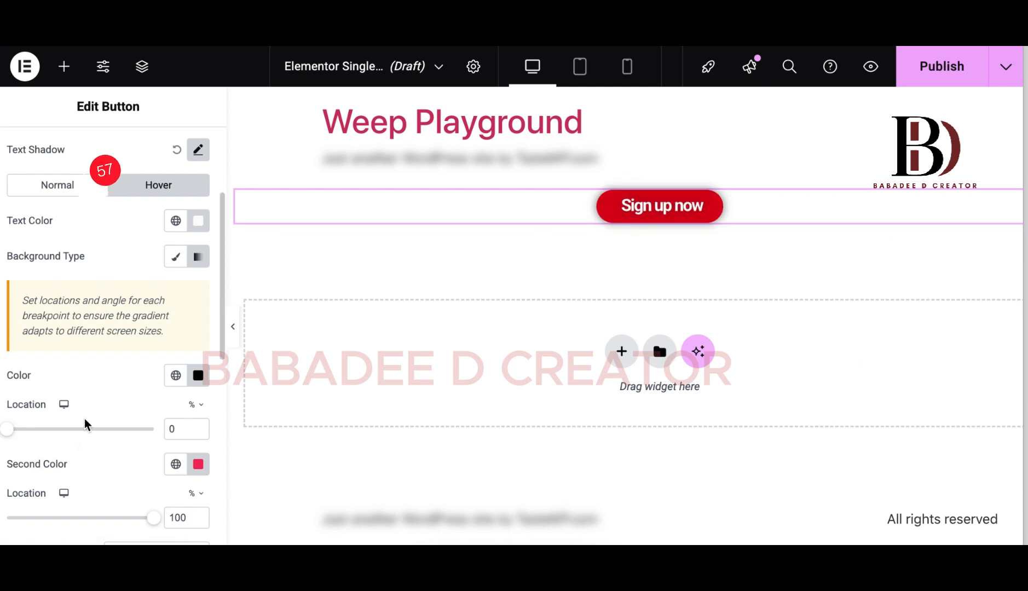
Set the button's hover-state transition duration to 0 s.
scroll(85, 419, down, 3)
scroll(84, 419, down, 2)
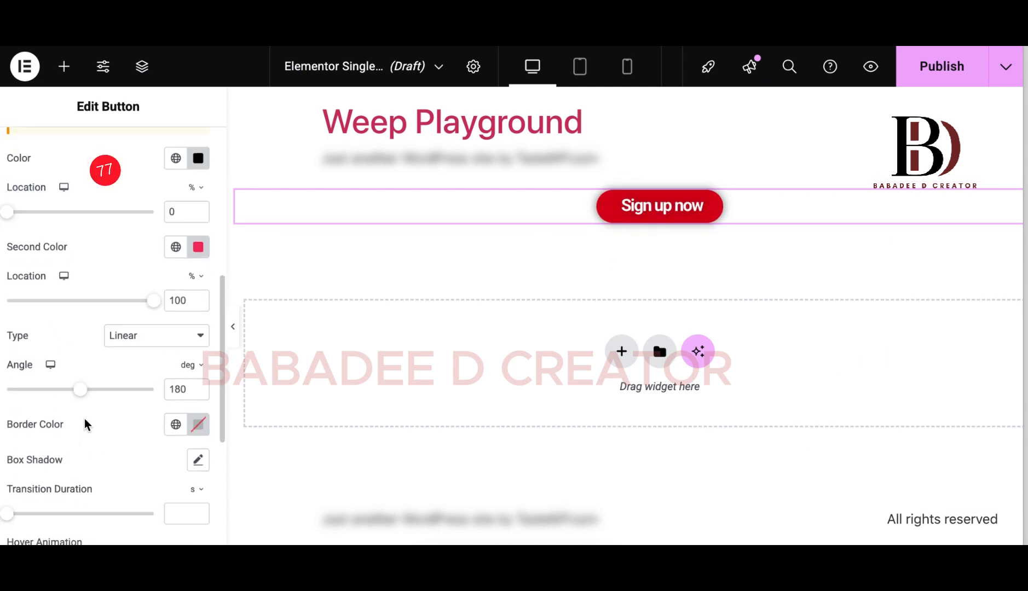
scroll(84, 423, down, 2)
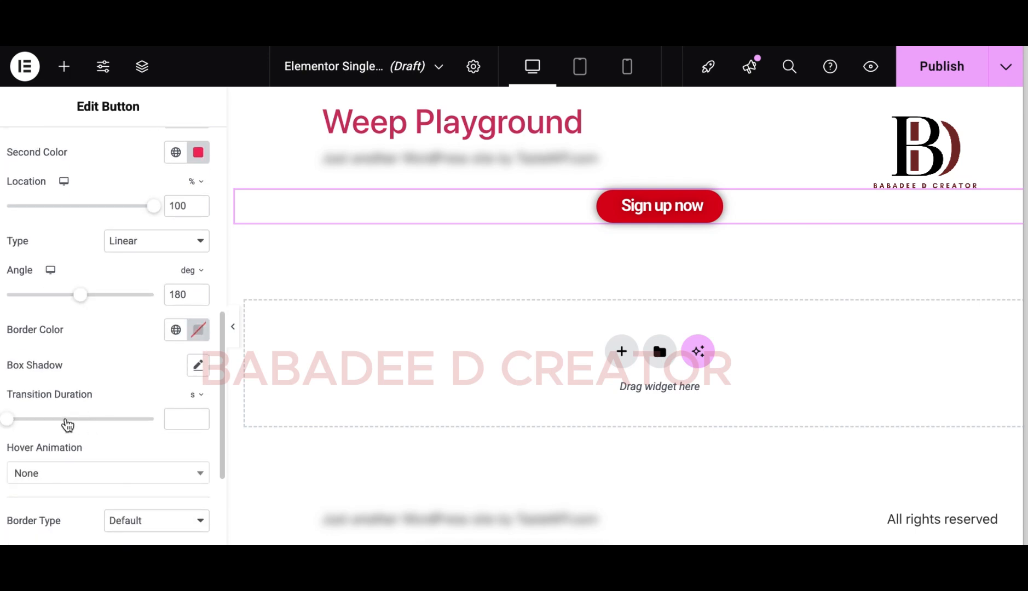
mouse_move(8, 420)
mouse_down()
mouse_move(31, 416)
mouse_move(0, 419)
mouse_up()
scroll(82, 456, down, 3)
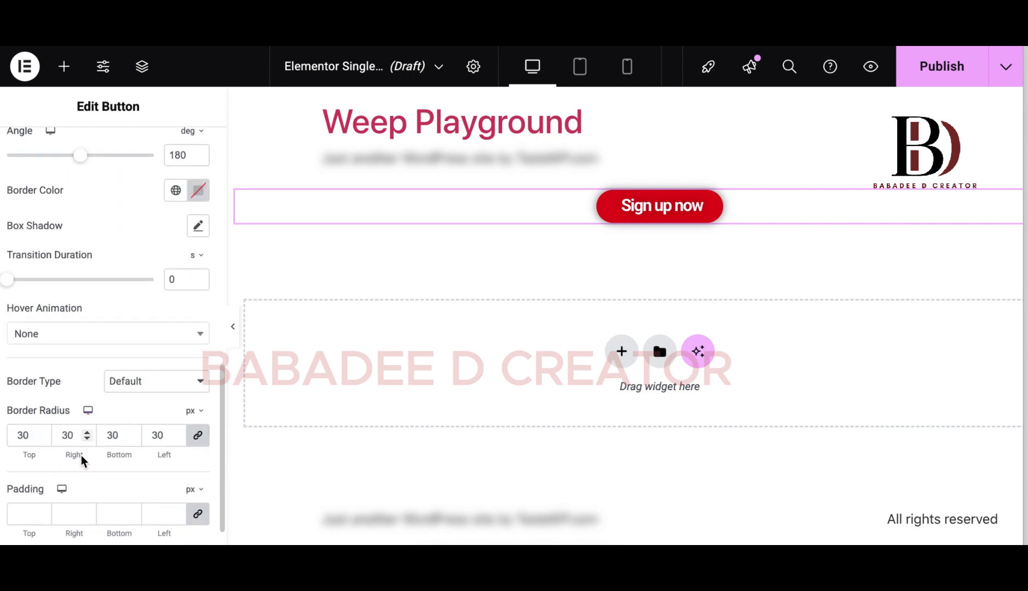
Look over the button's remaining border, padding and hover style settings, and collapse and reopen the Button style section.
scroll(81, 456, down, 2)
scroll(81, 456, up, 15)
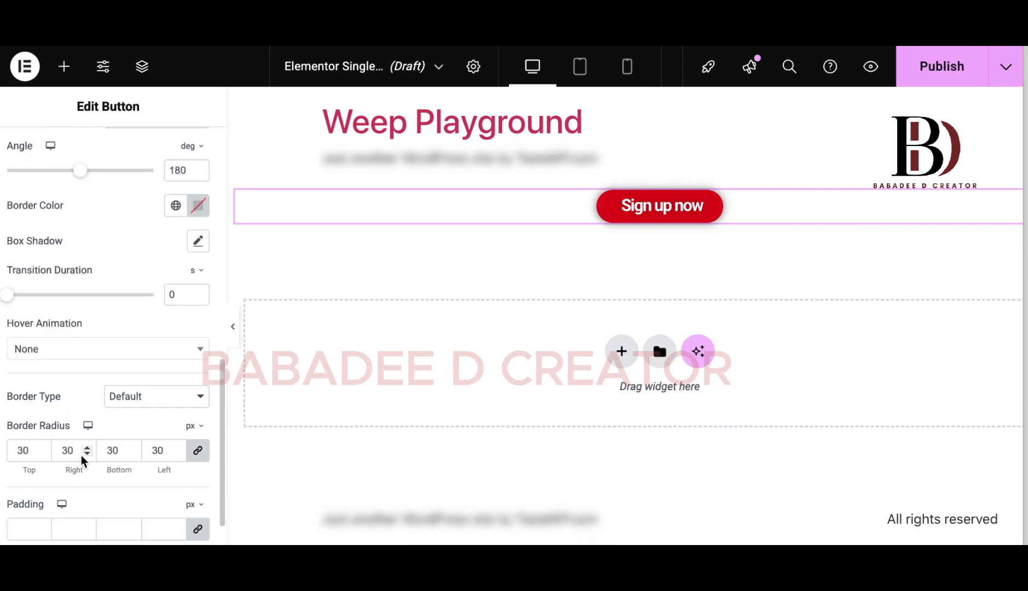
scroll(81, 456, down, 1)
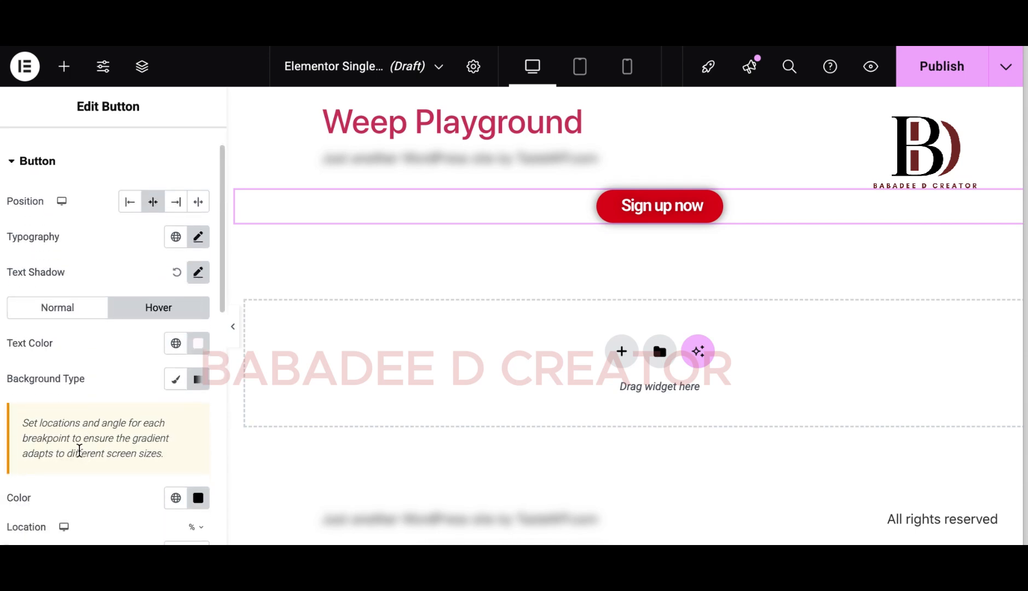
scroll(114, 424, down, 3)
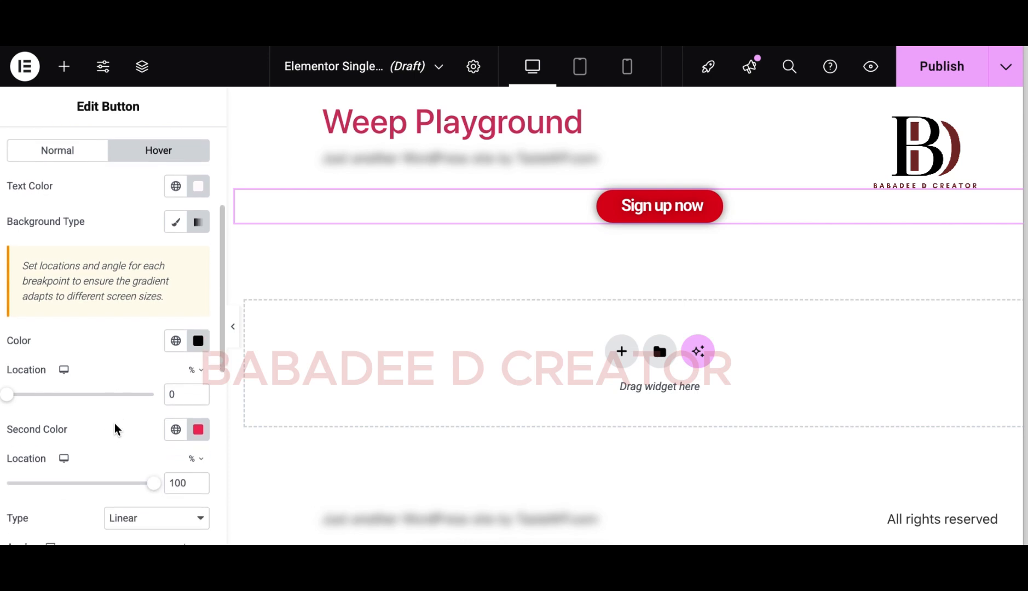
mouse_move(9, 391)
mouse_down()
mouse_move(26, 391)
mouse_move(0, 390)
mouse_up()
scroll(62, 386, up, 3)
scroll(62, 393, up, 1)
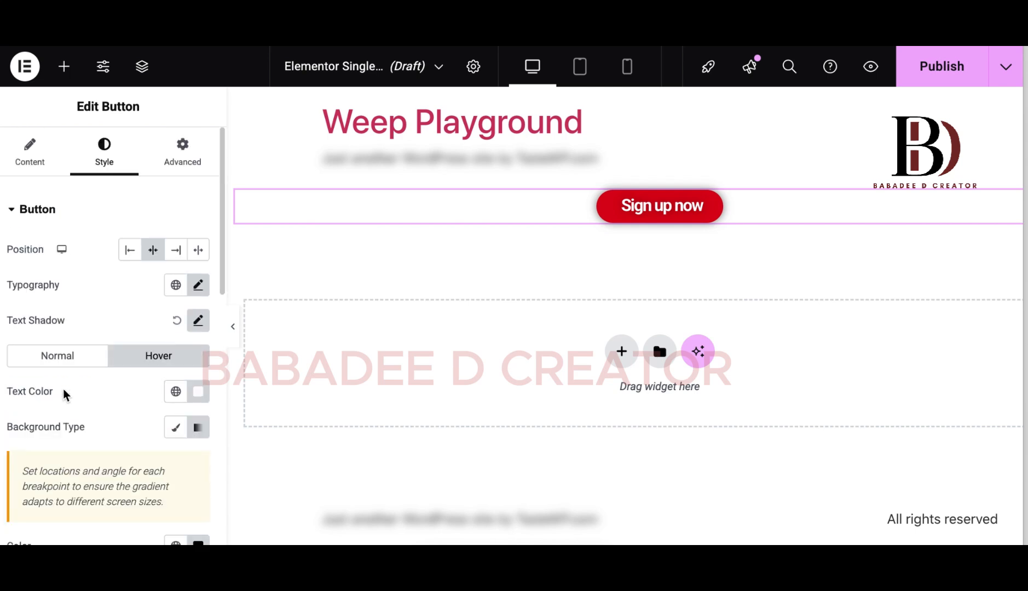
click(48, 218)
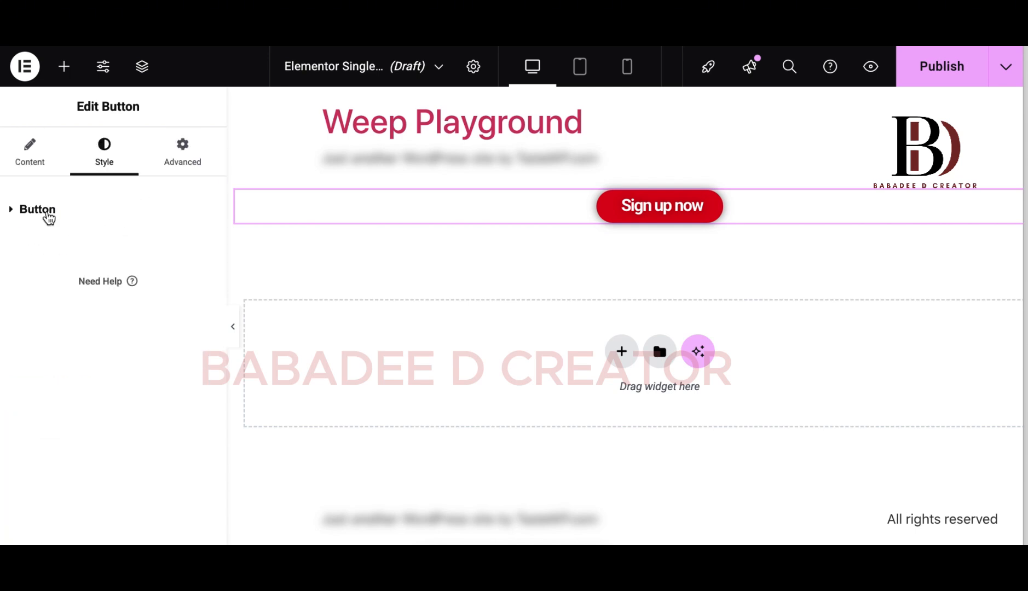
click(64, 204)
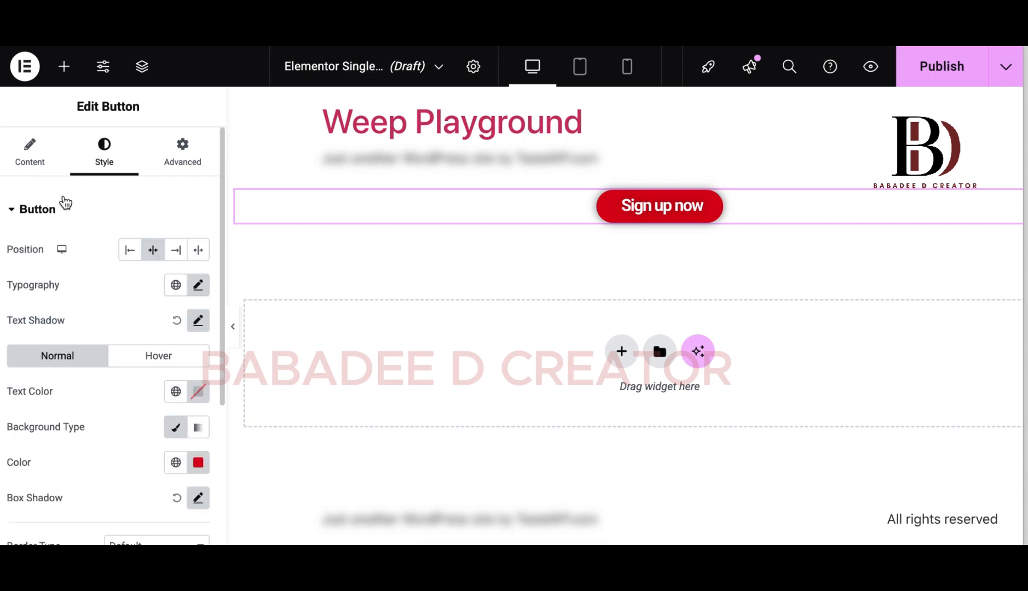
In the button's advanced layout settings, try a linked margin of 20 px and clear it again.
click(185, 163)
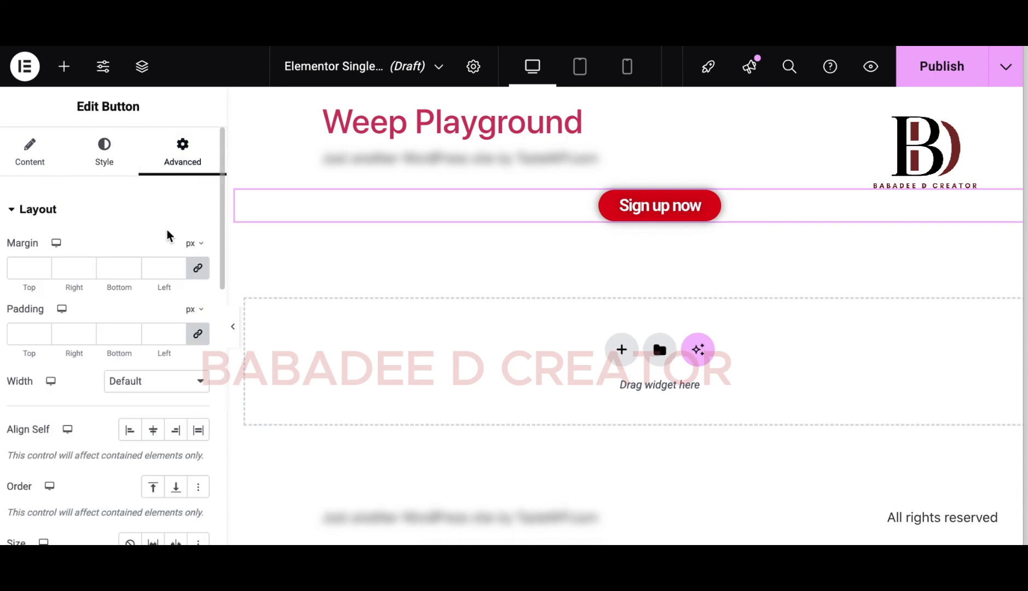
click(21, 272)
text(20)
key(BackSpace)
key(BackSpace)
Try a linked padding of 20 px in the button's advanced layout settings and clear it again.
click(24, 335)
text(20)
key(BackSpace)
key(BackSpace)
Try the Full Width (100%) option for the button's width and restore Default.
scroll(109, 337, down, 2)
click(152, 299)
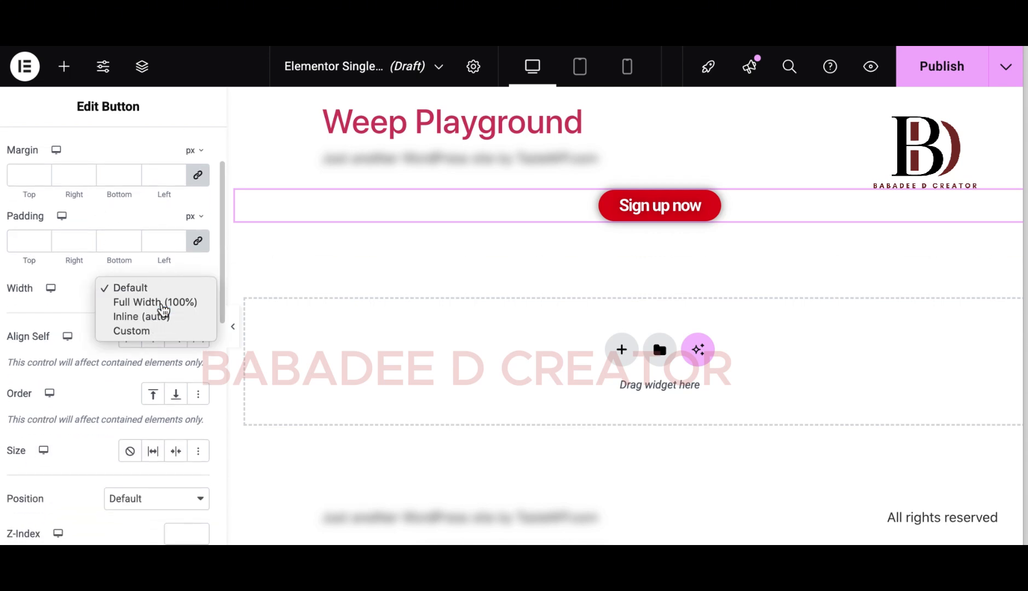
click(159, 303)
click(153, 293)
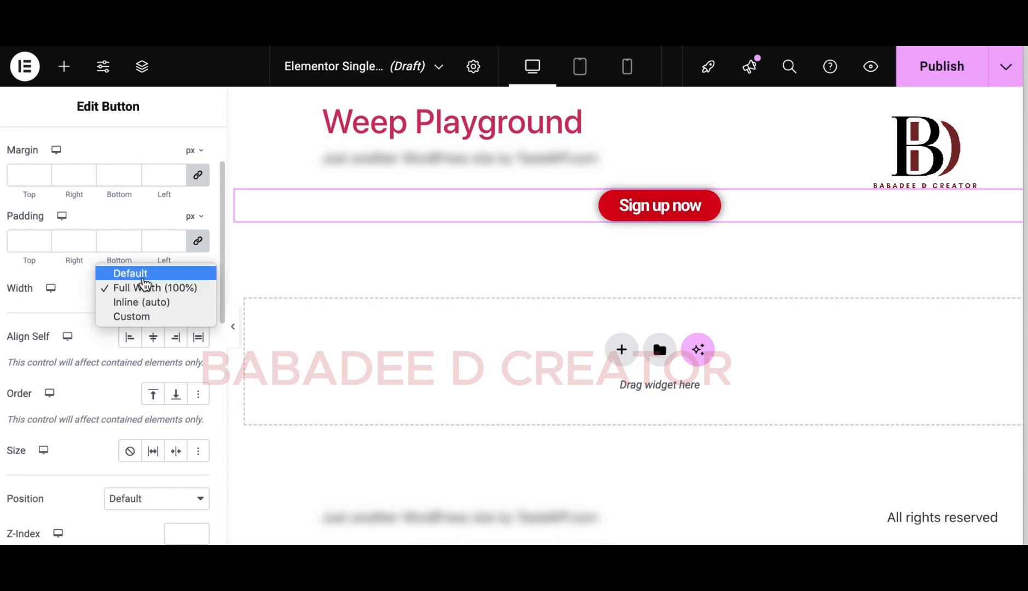
click(143, 274)
Try the button's self-alignment at Start and set it to Center.
scroll(109, 352, down, 2)
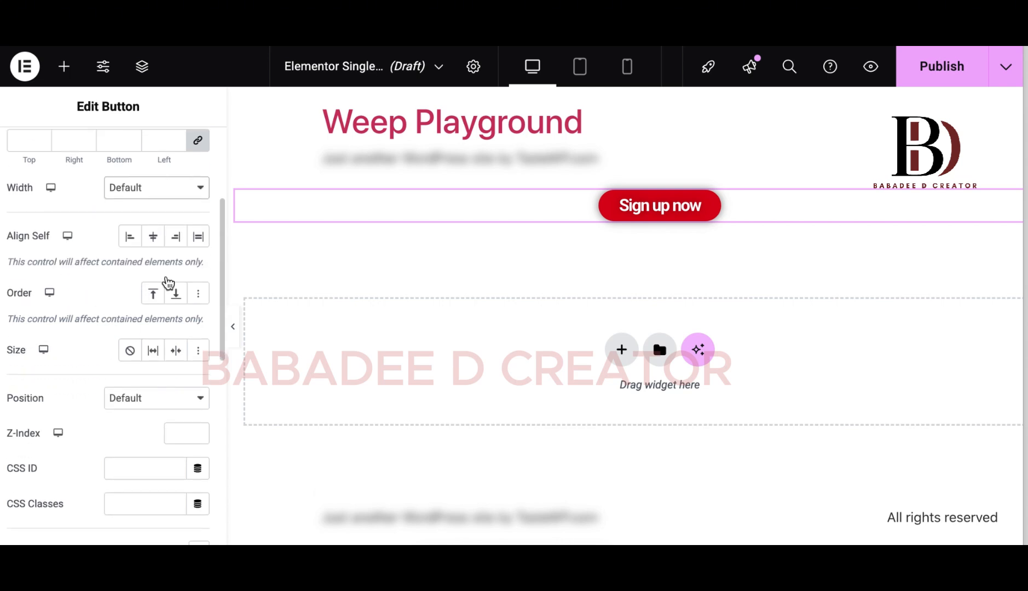
click(130, 236)
click(153, 236)
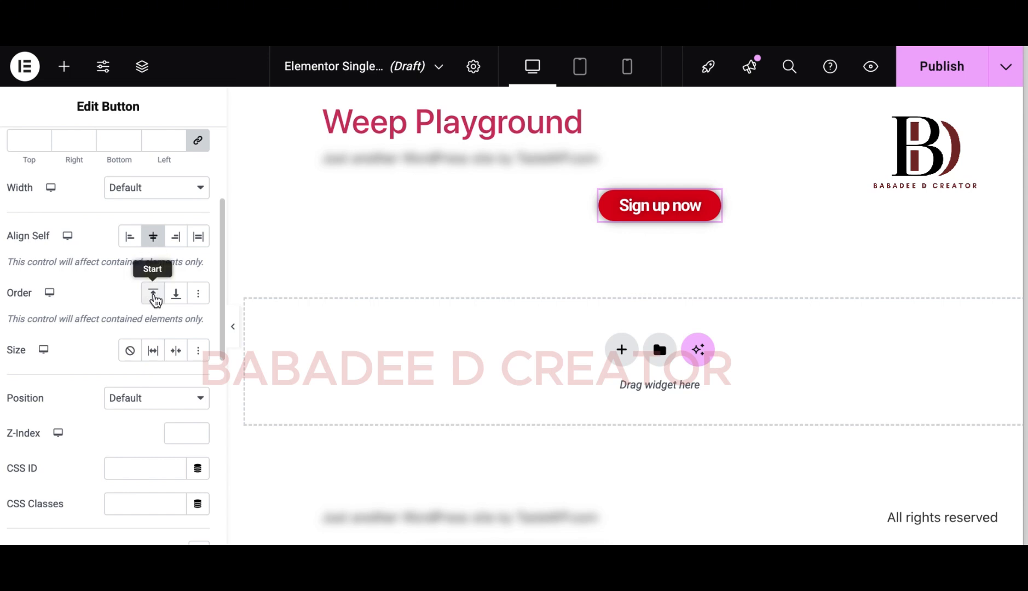
Try a custom order of 10 and the custom size option on the button, and turn both off again.
click(199, 296)
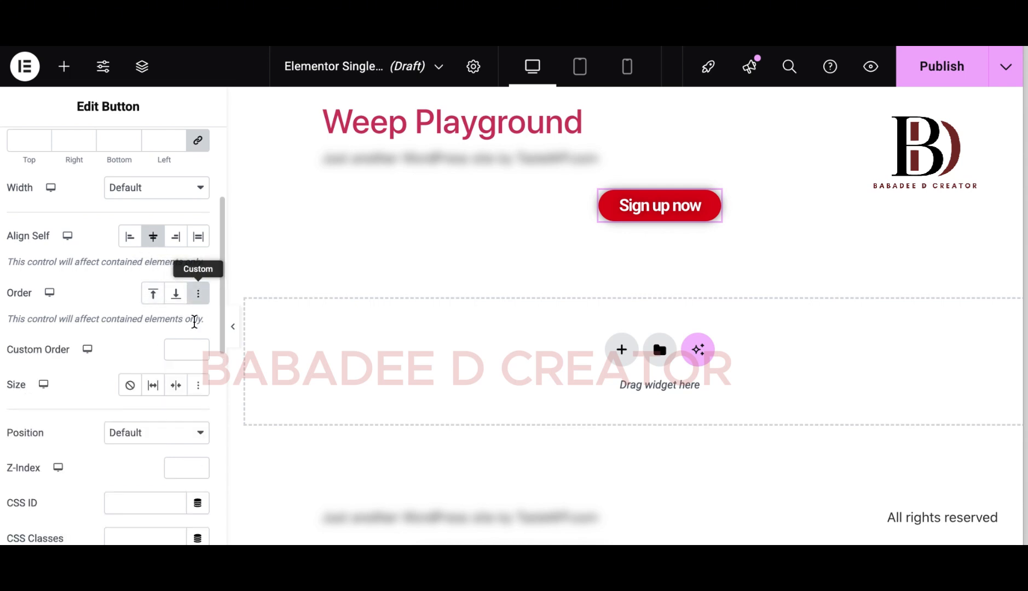
click(181, 349)
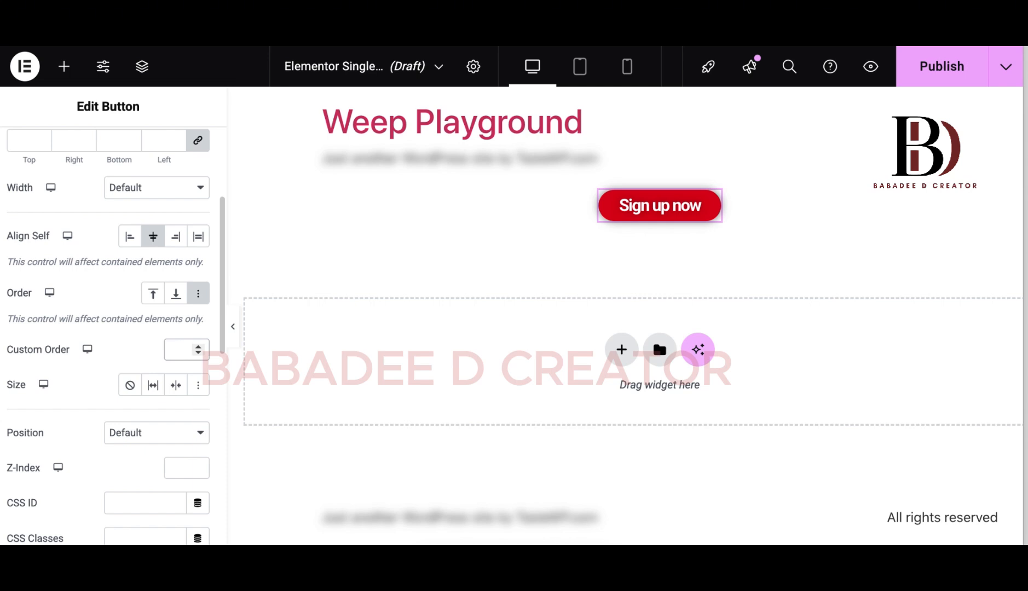
text(10)
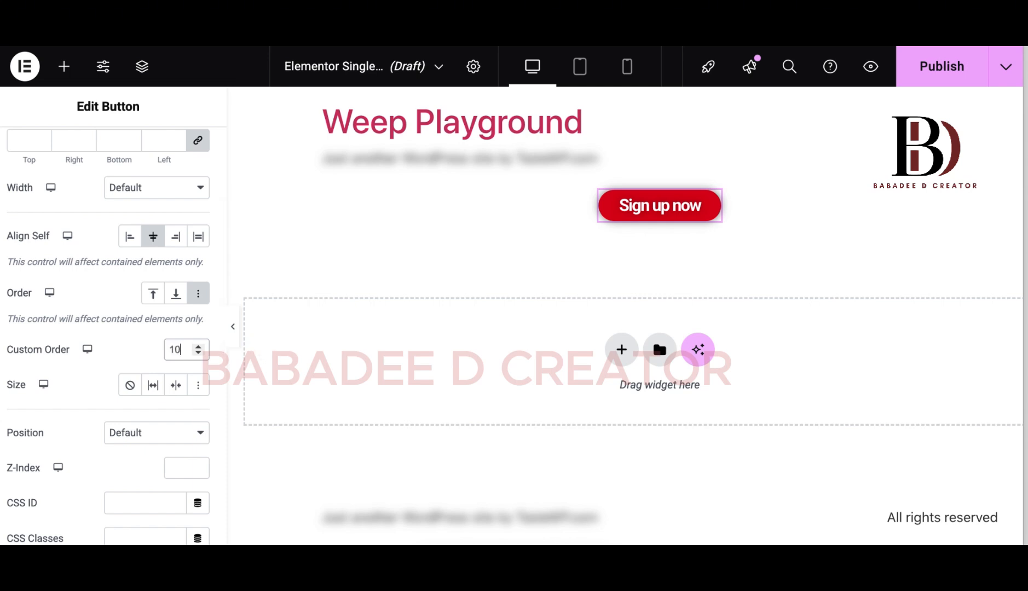
click(199, 296)
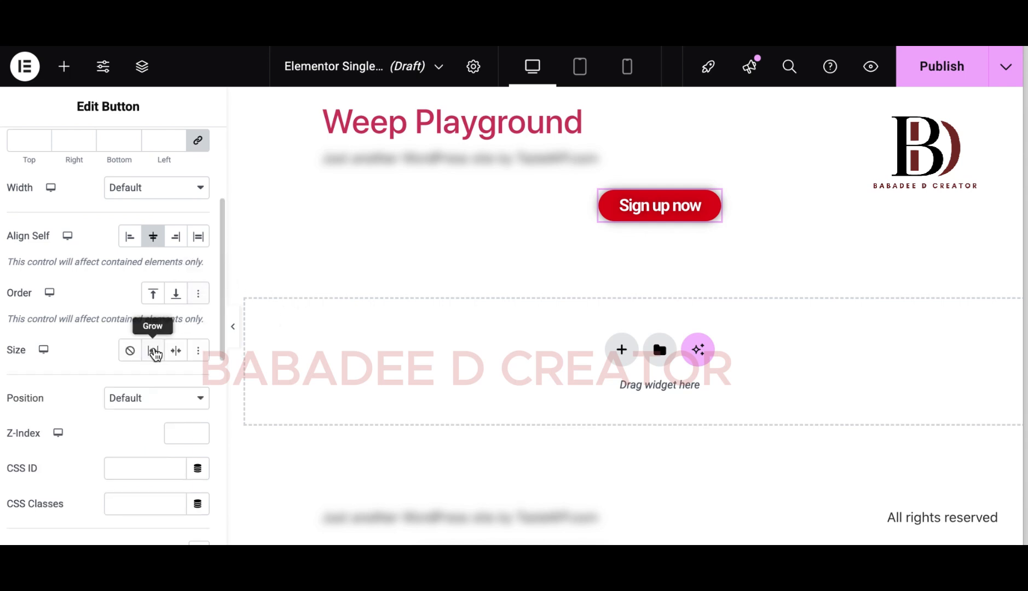
click(198, 353)
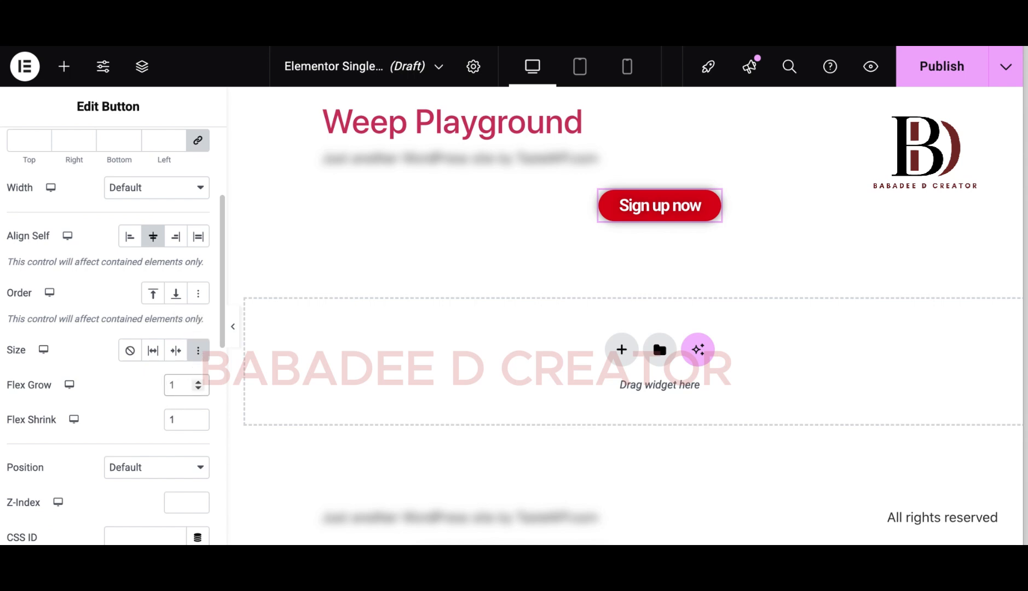
click(199, 351)
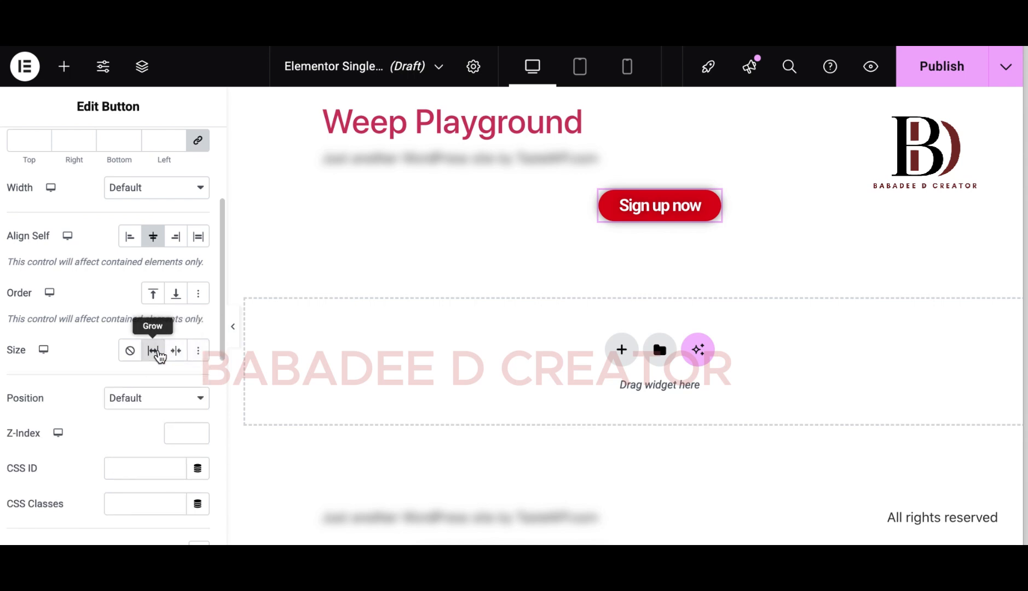
Look over the button's position options and the remaining layout settings such as z-index, CSS ID, display conditions and cache.
click(157, 399)
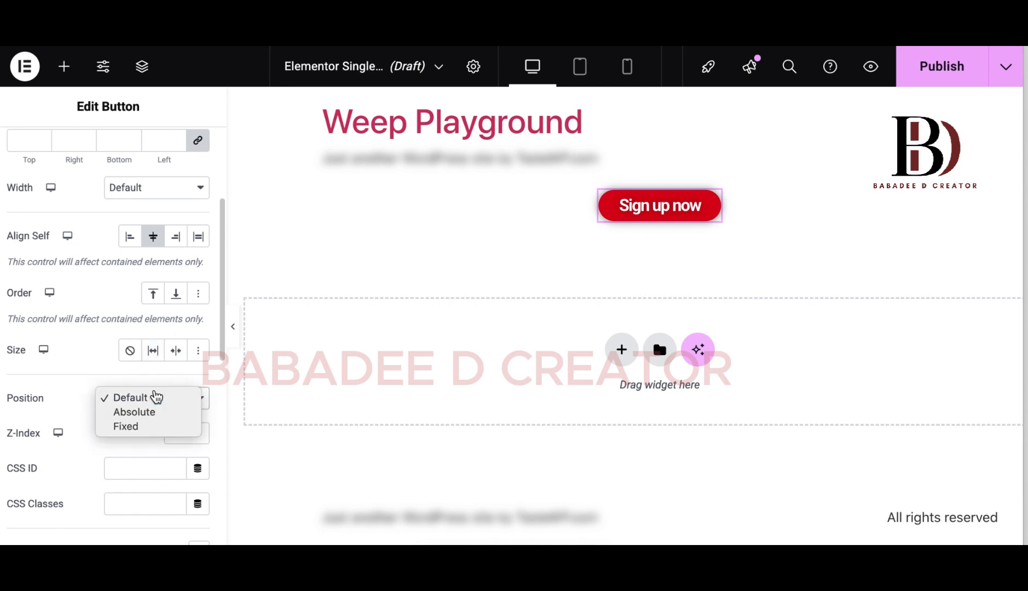
click(145, 377)
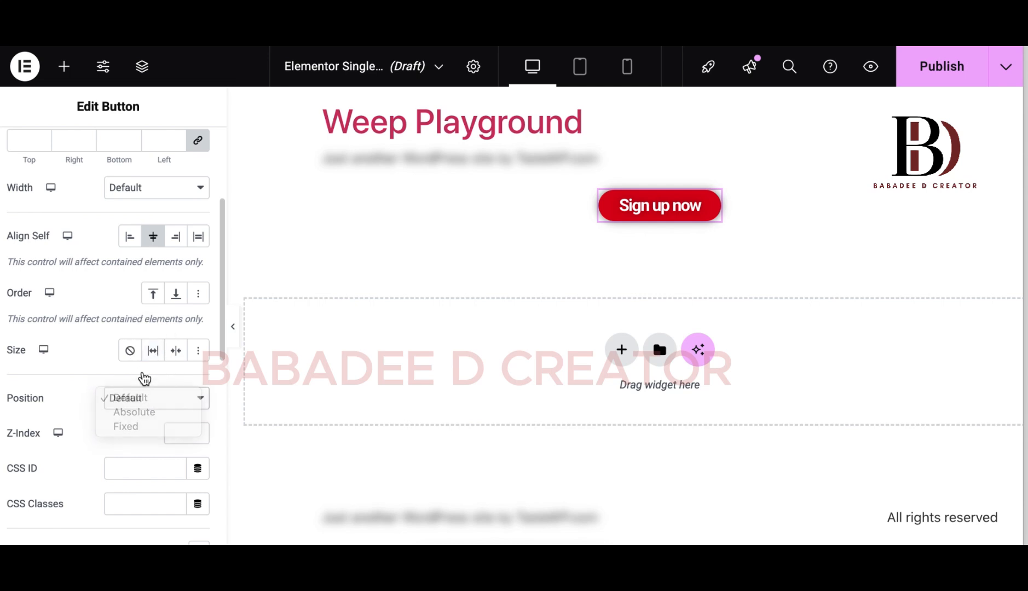
scroll(144, 378, down, 5)
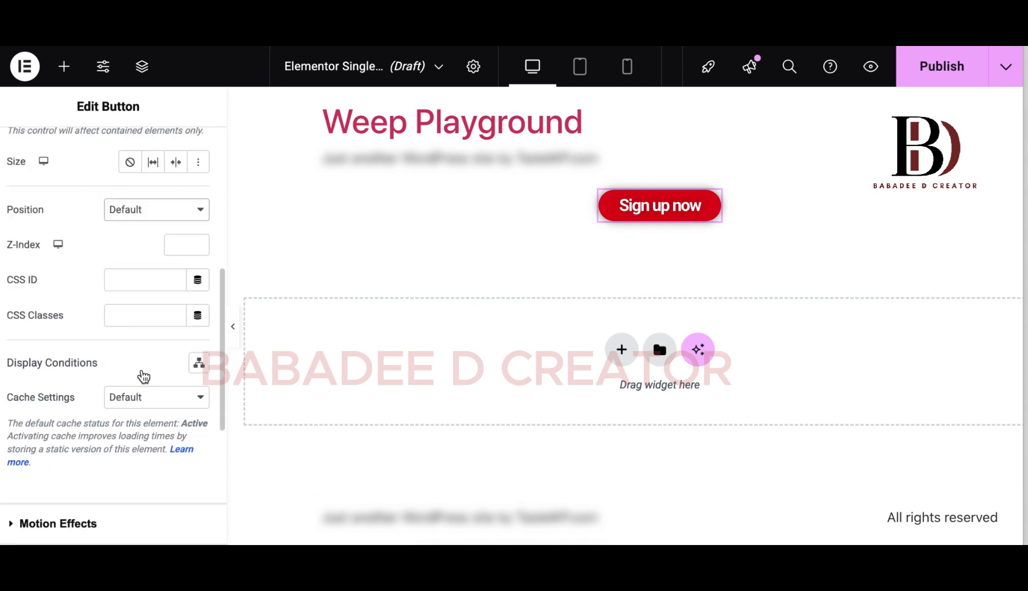
scroll(143, 376, down, 2)
scroll(142, 371, up, 10)
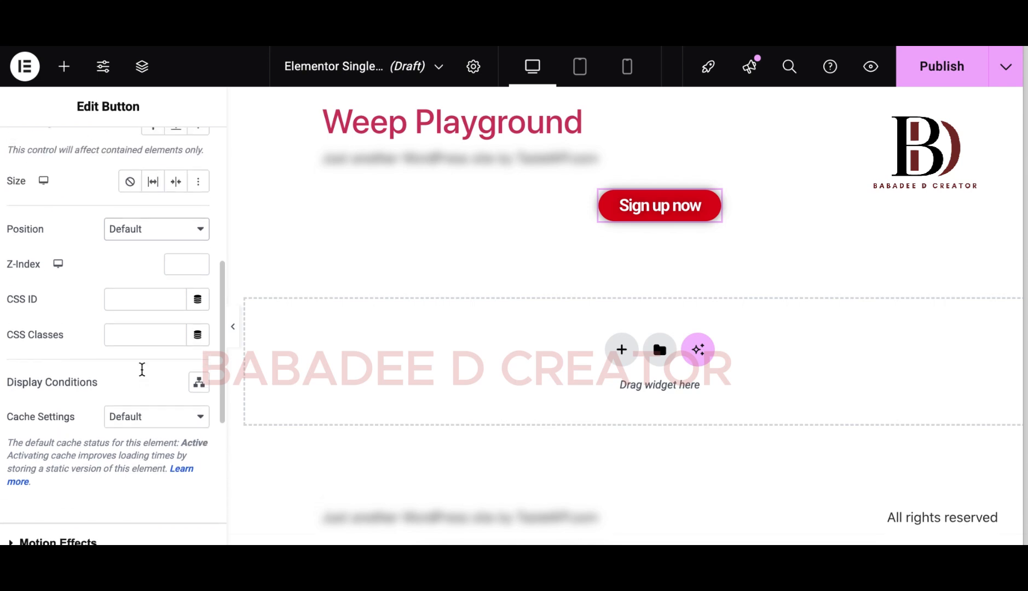
scroll(143, 375, up, 3)
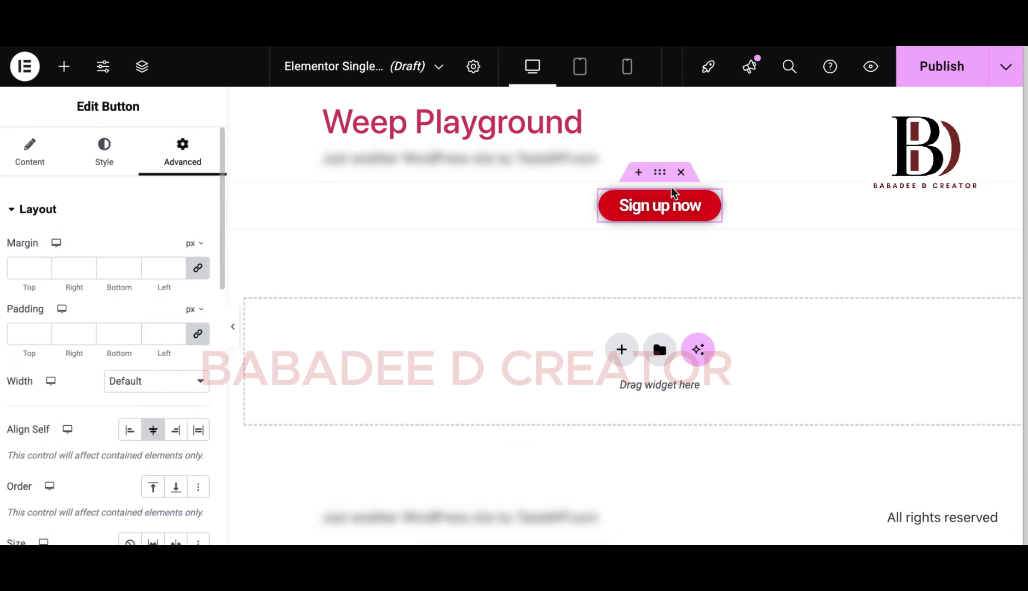
Switch the button's Center self-alignment off and on repeatedly to compare its outline in the container.
scroll(177, 432, down, 5)
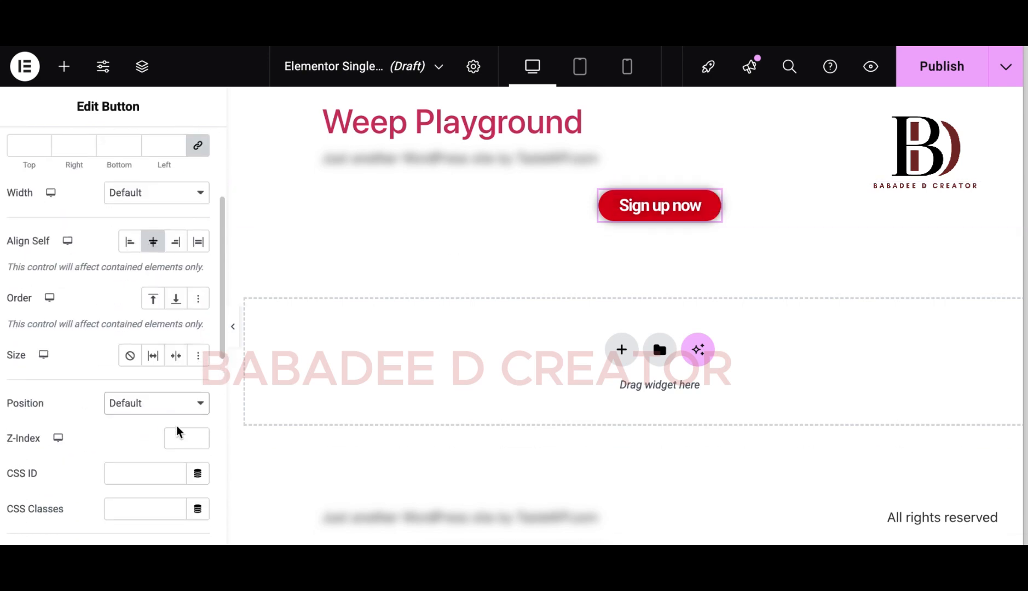
click(158, 249)
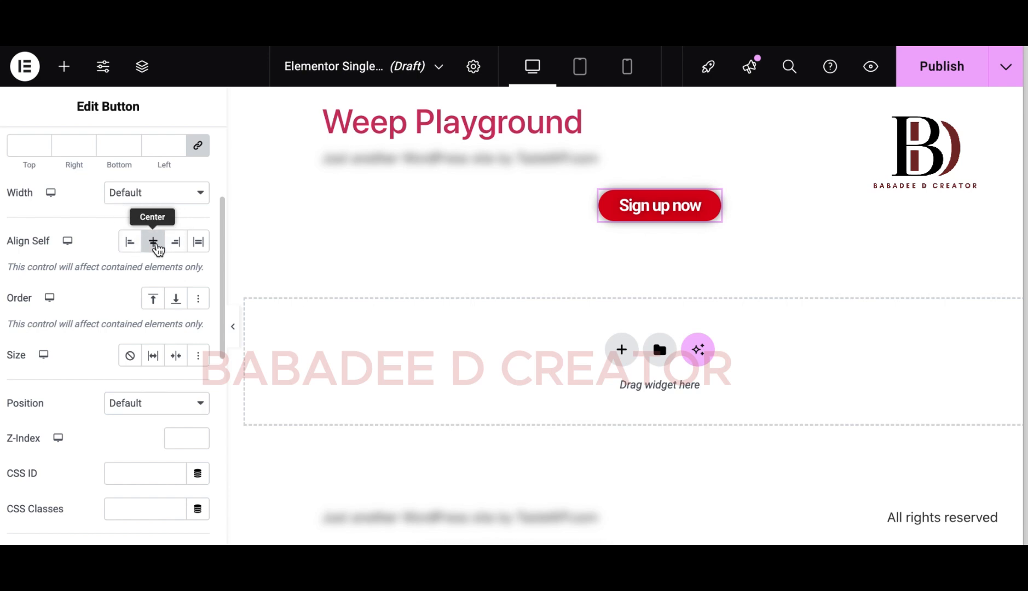
click(158, 249)
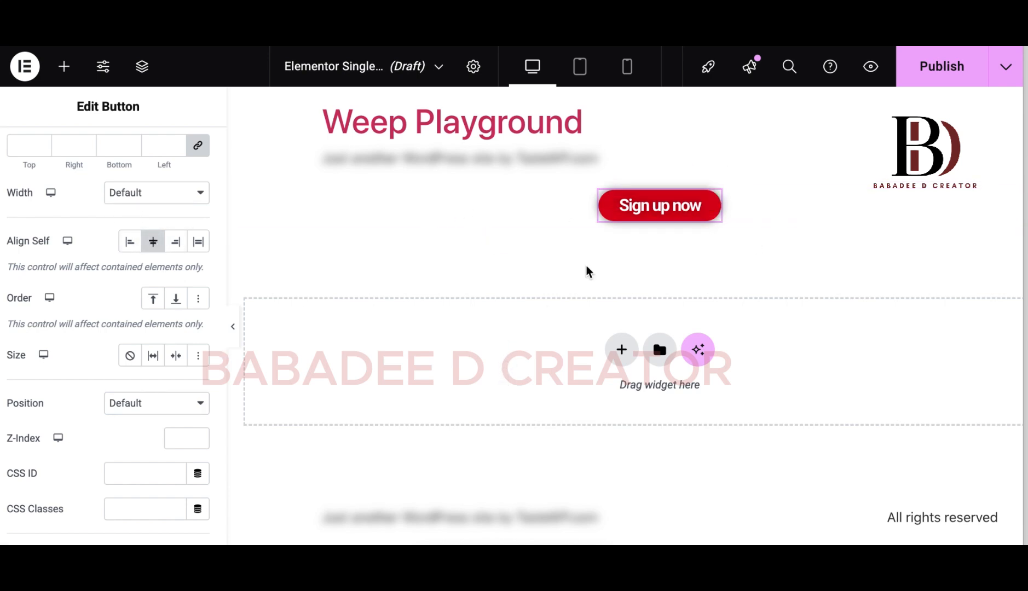
click(153, 241)
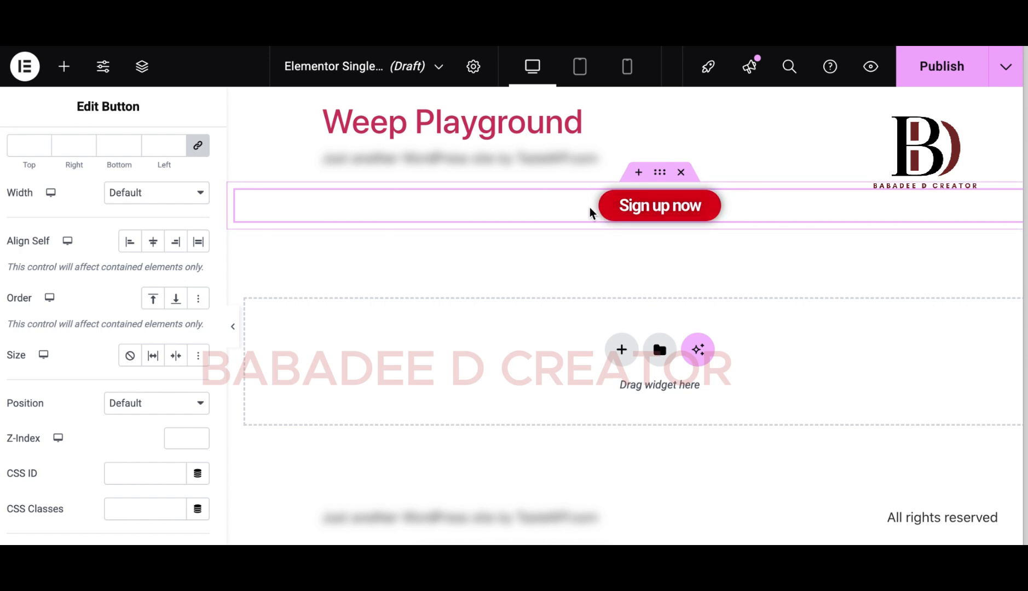
click(151, 243)
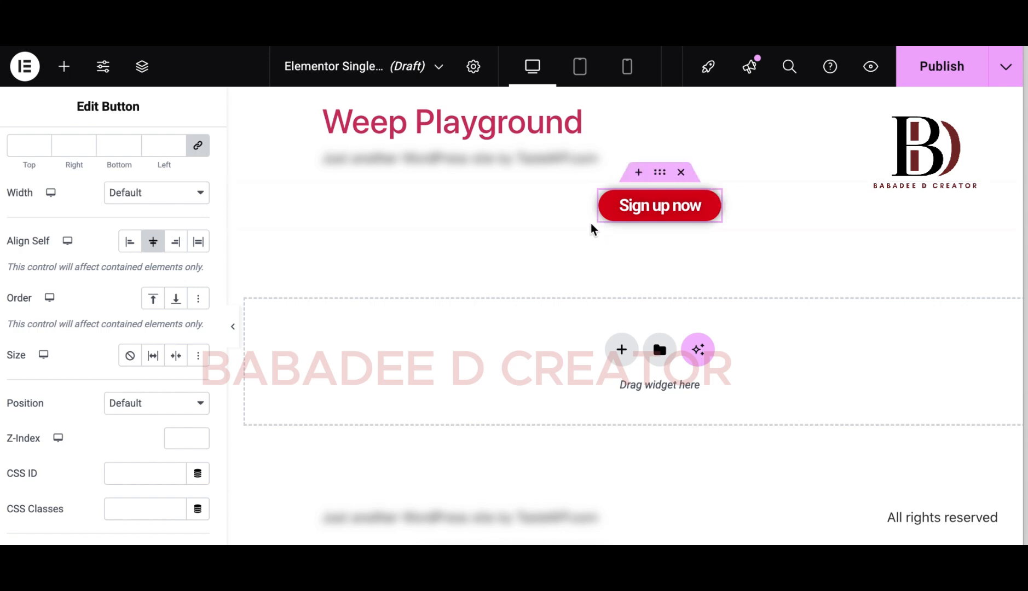
Show the page structure from the container around the button and select the Button element in it.
right_click(557, 213)
click(616, 508)
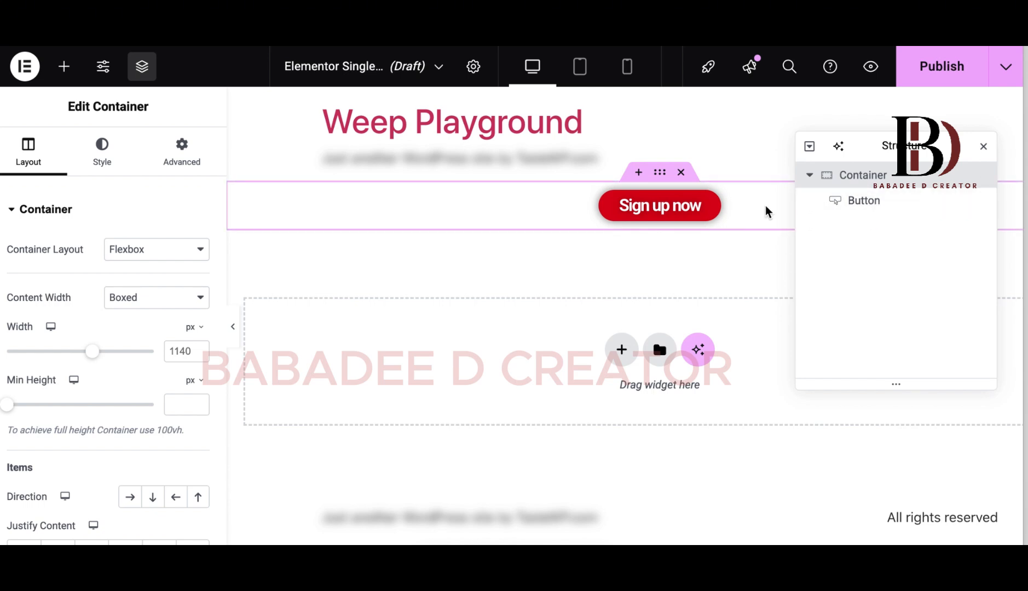
click(870, 211)
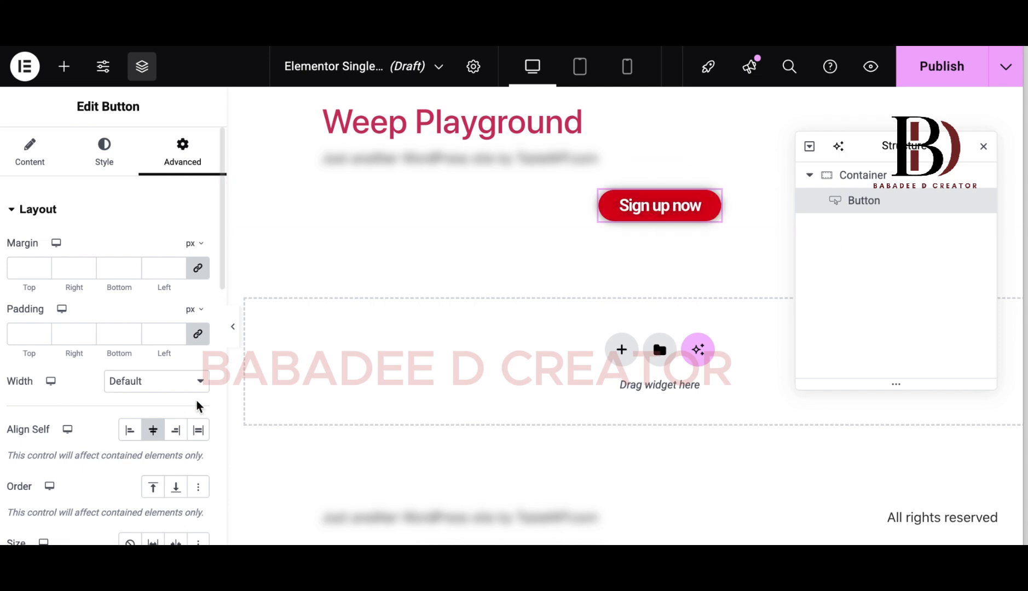
With the Button element selected in the structure, remove its Center self-alignment and apply Center again.
scroll(188, 406, down, 1)
scroll(188, 406, down, 3)
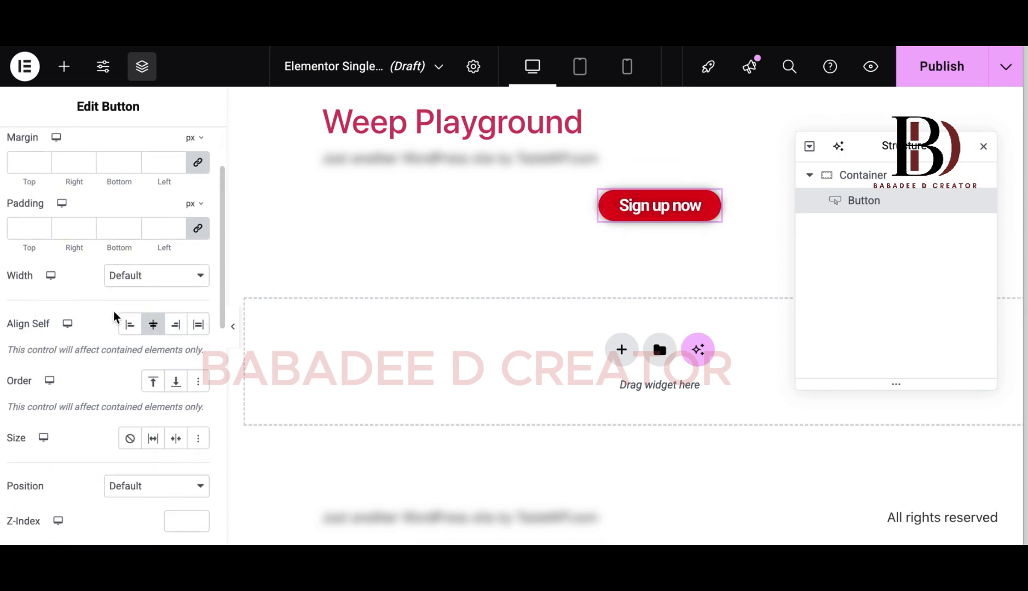
click(153, 327)
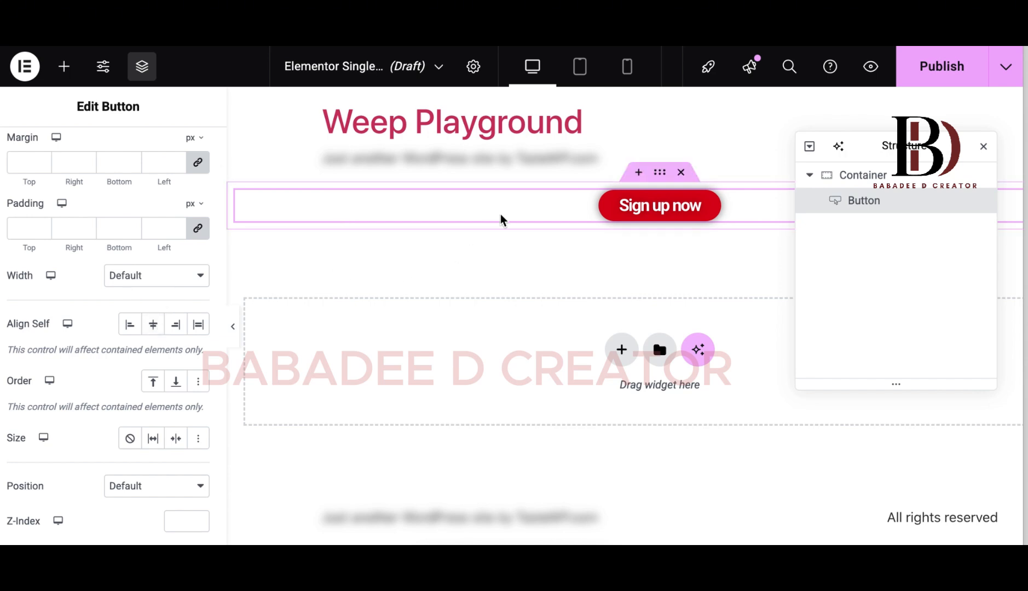
click(153, 324)
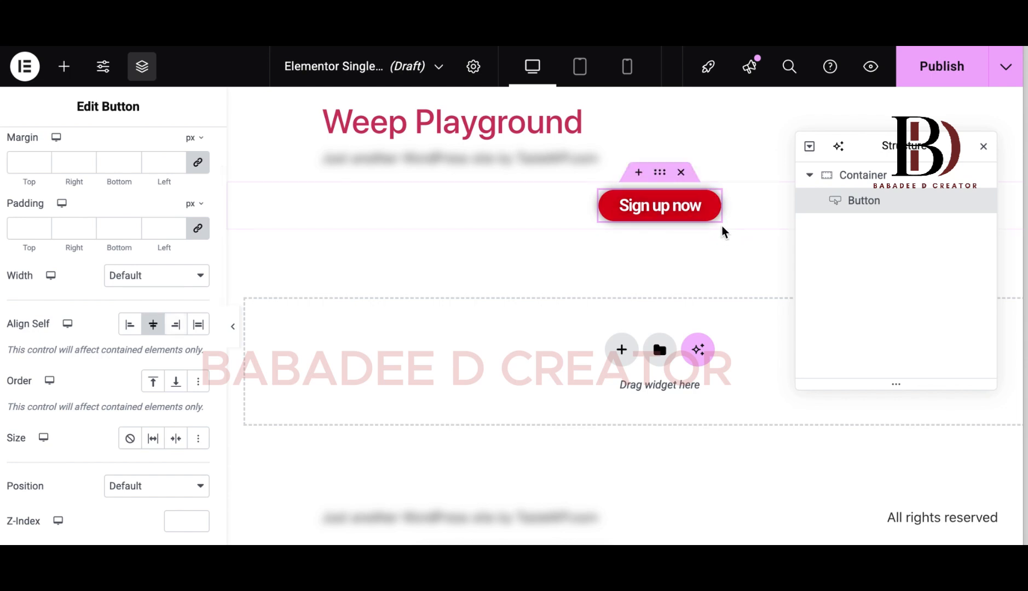
Try the Grow and Shrink size options on the button and clear the size choice again.
scroll(150, 393, down, 3)
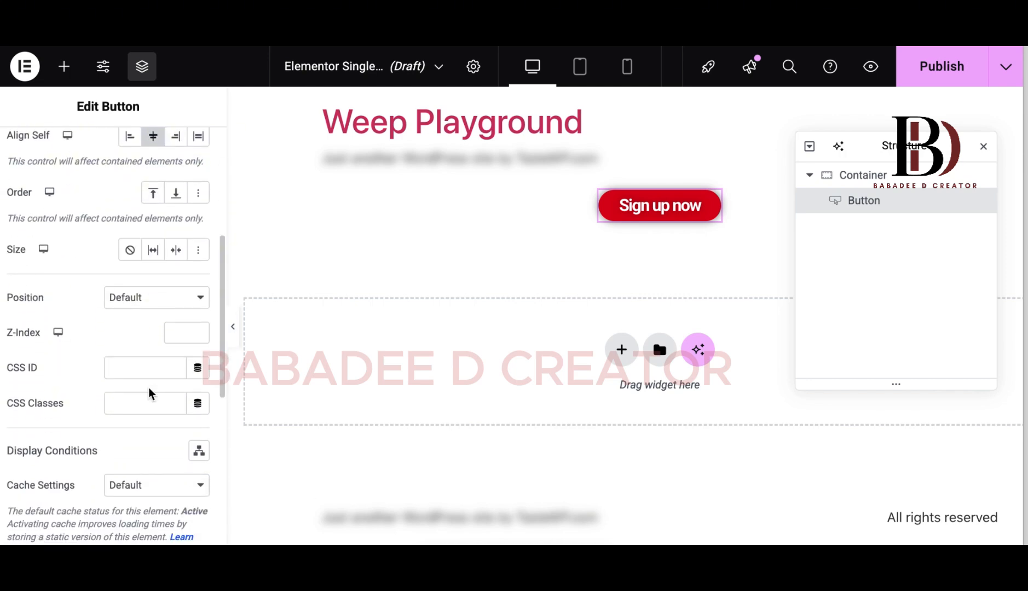
click(156, 251)
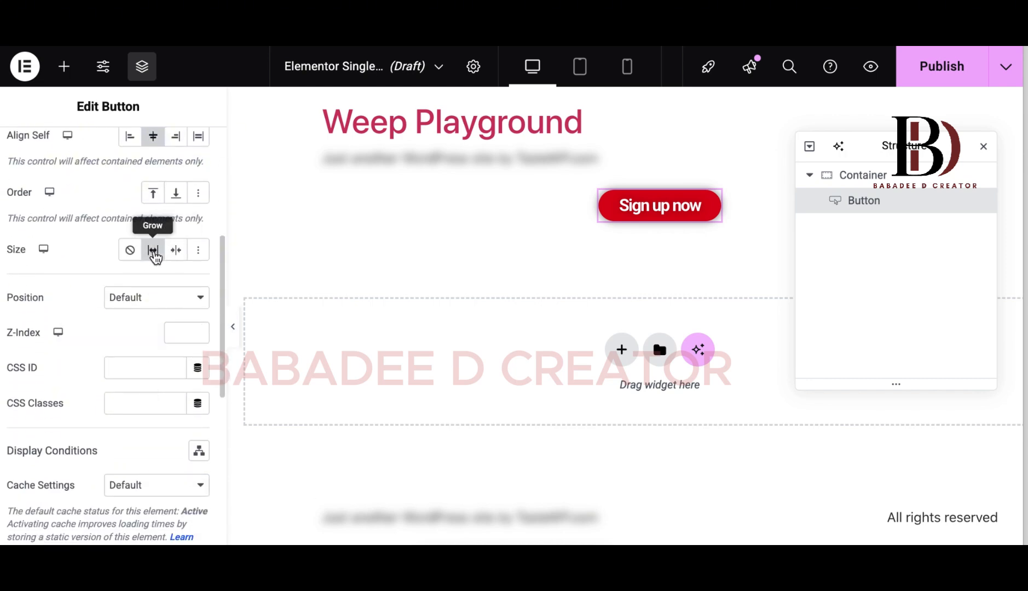
click(155, 252)
click(176, 251)
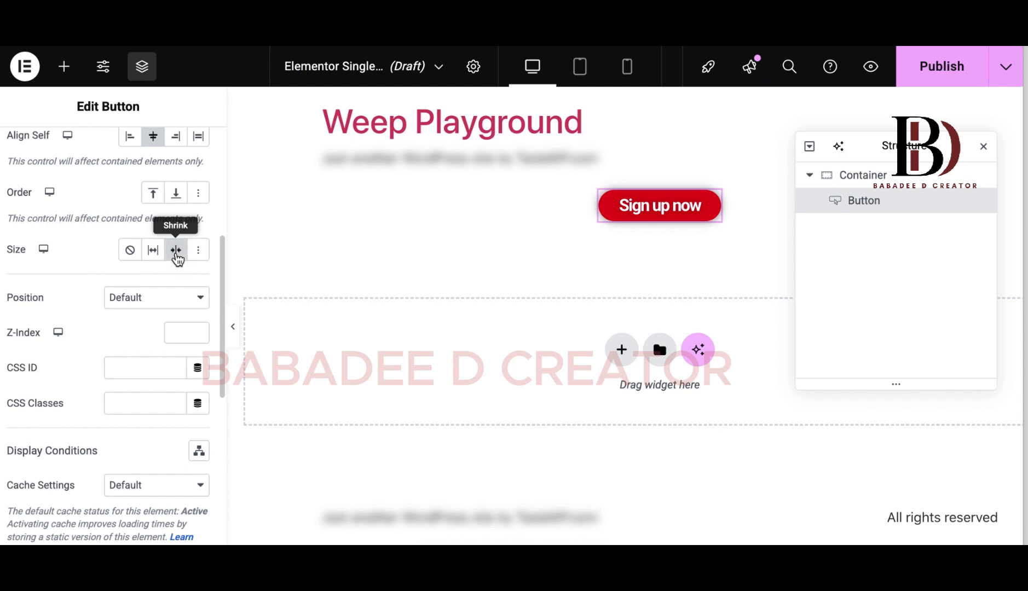
click(167, 256)
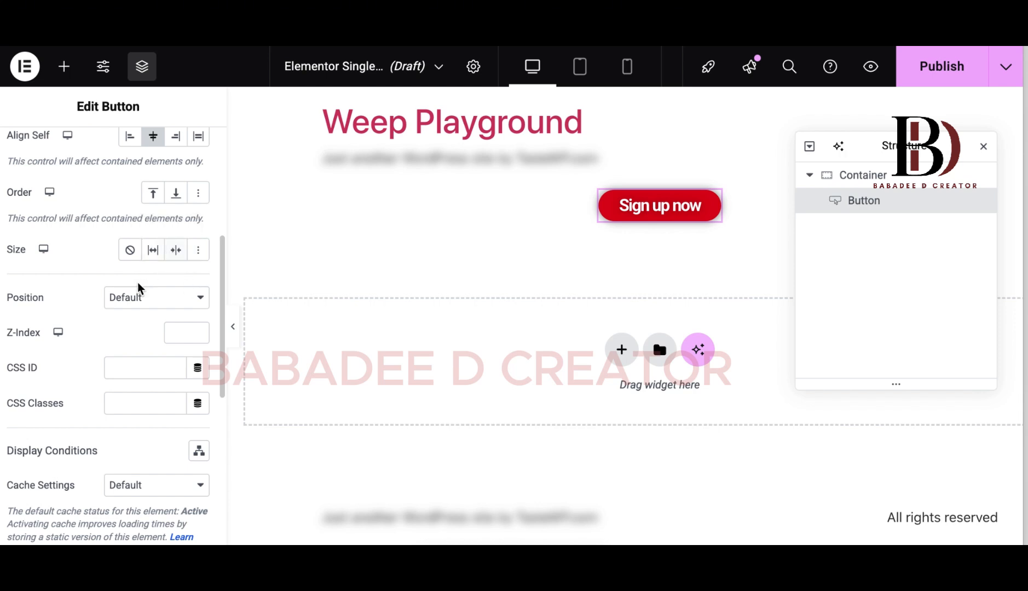
Try a border radius of 10 px in the button's advanced border settings, and clear the value again.
scroll(138, 283, up, 5)
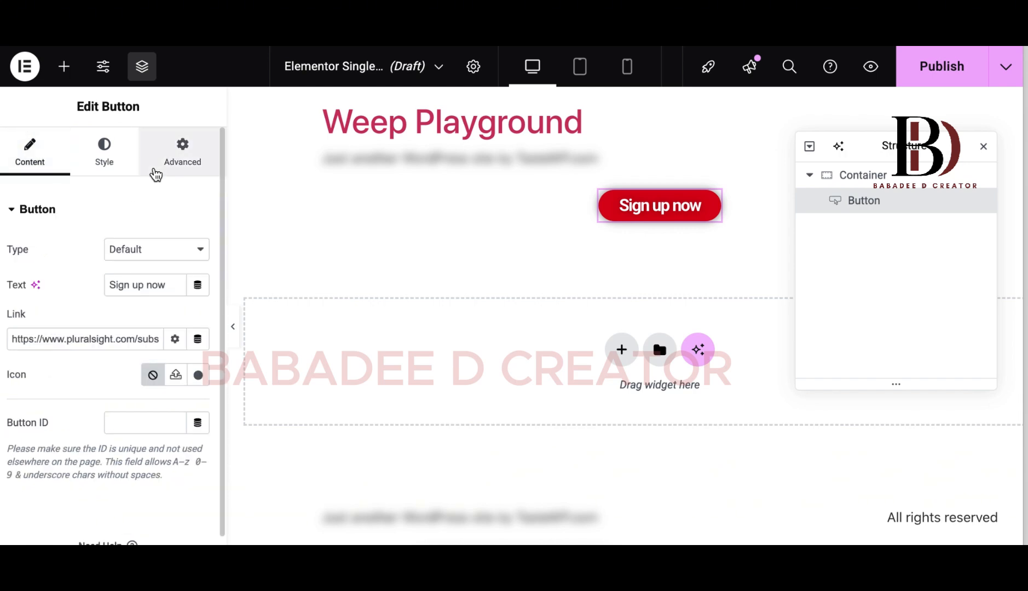
click(156, 164)
scroll(176, 271, down, 10)
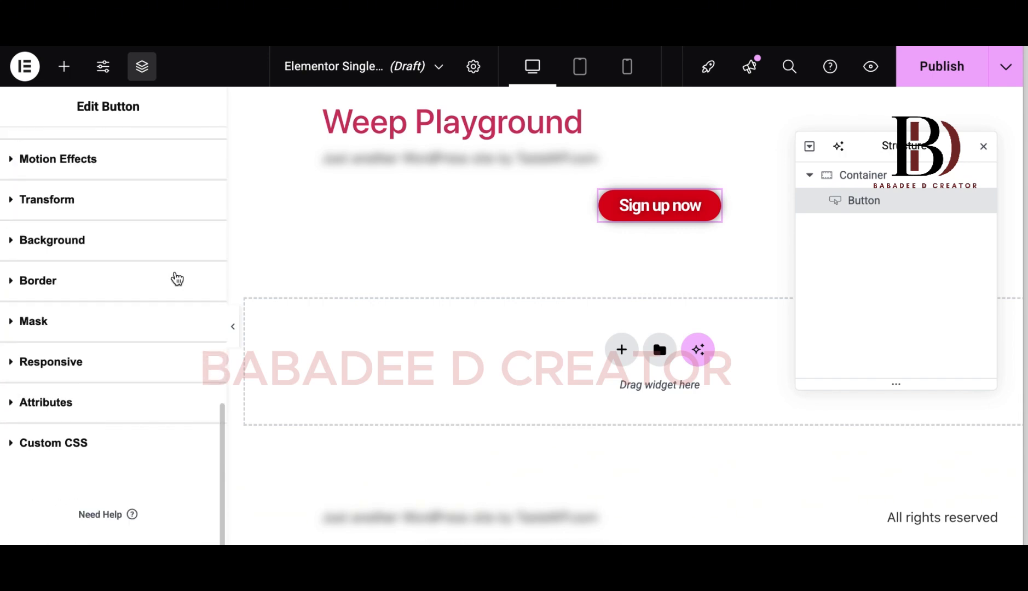
scroll(177, 279, up, 2)
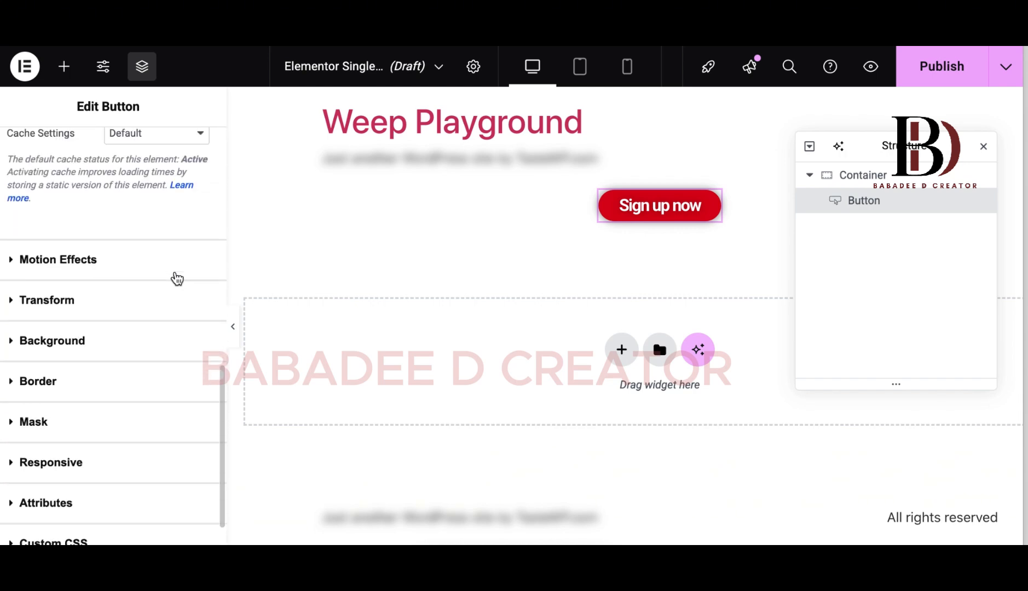
scroll(177, 279, down, 2)
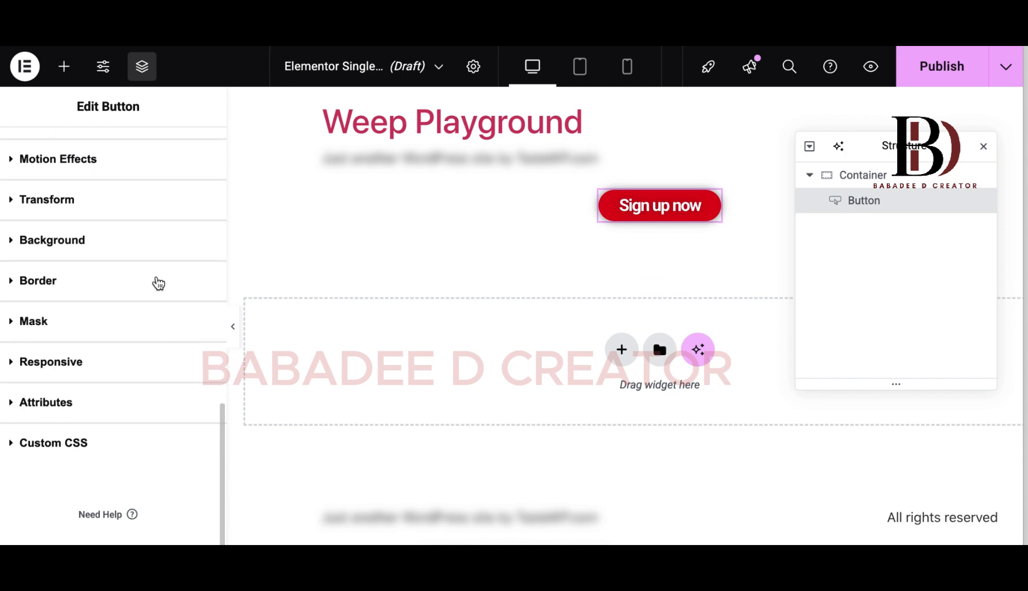
click(157, 283)
scroll(148, 365, down, 1)
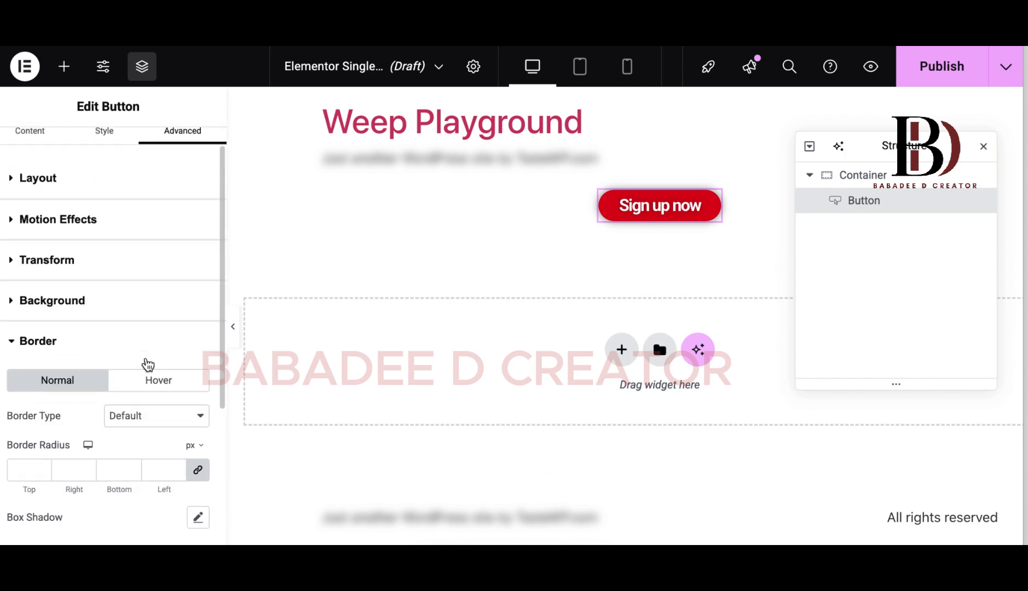
scroll(148, 366, down, 2)
click(29, 335)
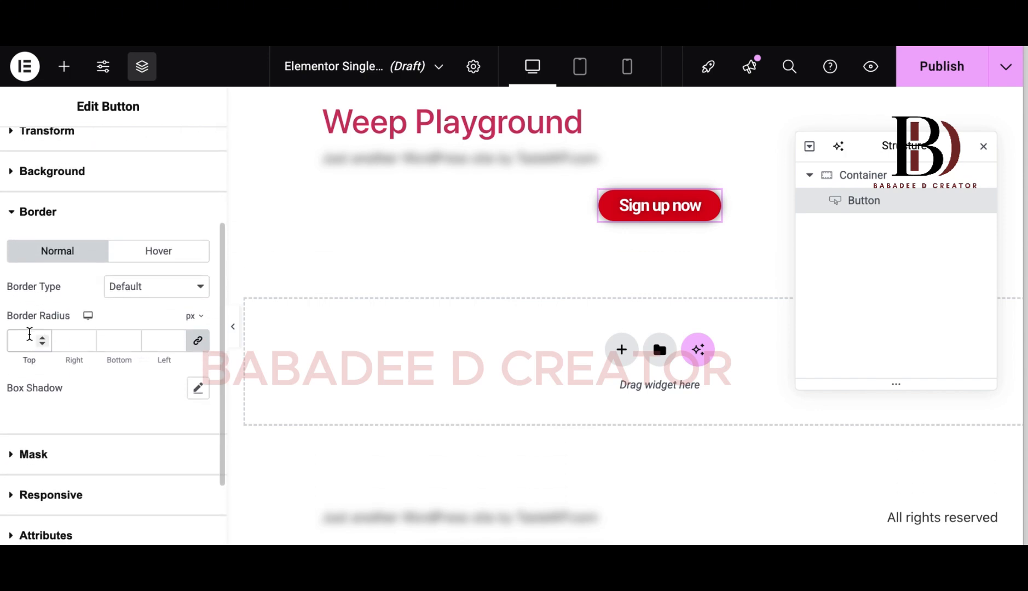
text(10)
key(BackSpace)
key(BackSpace)
Reduce the container's boxed content width to about 976 px and set its minimum height to 0.
click(882, 176)
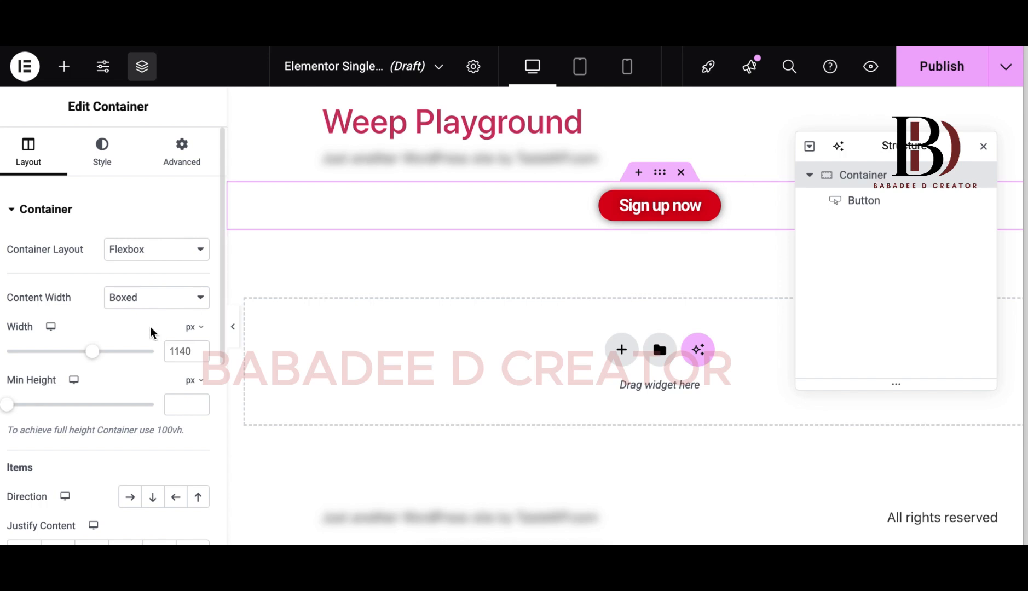
mouse_move(98, 357)
mouse_down()
mouse_move(73, 357)
mouse_move(115, 362)
mouse_move(78, 356)
mouse_up()
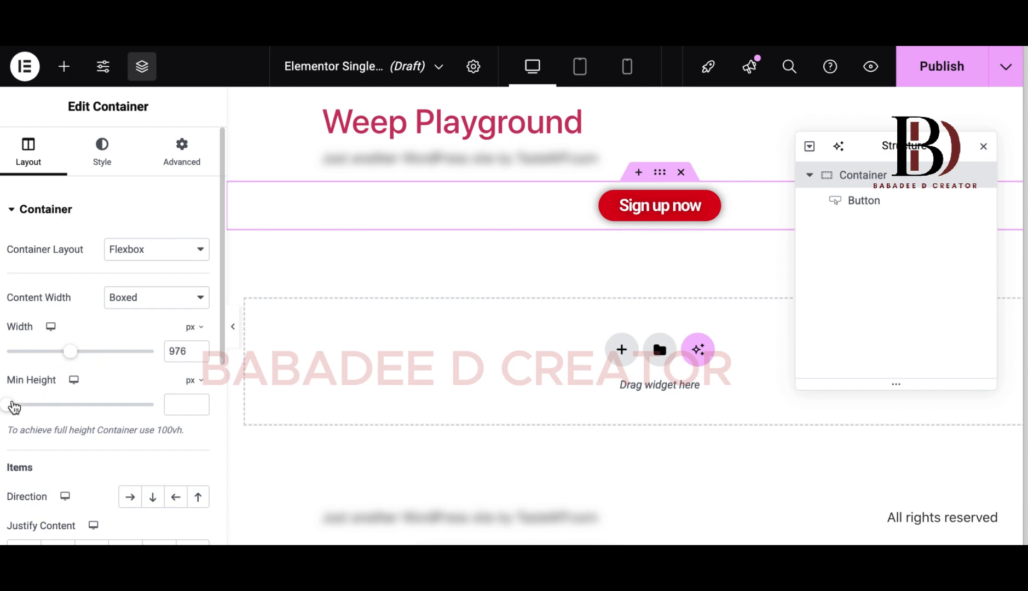
mouse_move(13, 404)
mouse_down()
mouse_move(34, 405)
mouse_move(5, 403)
mouse_up()
Compare the Button element's advanced settings with the container's layout settings by switching between the two elements in the structure.
click(853, 203)
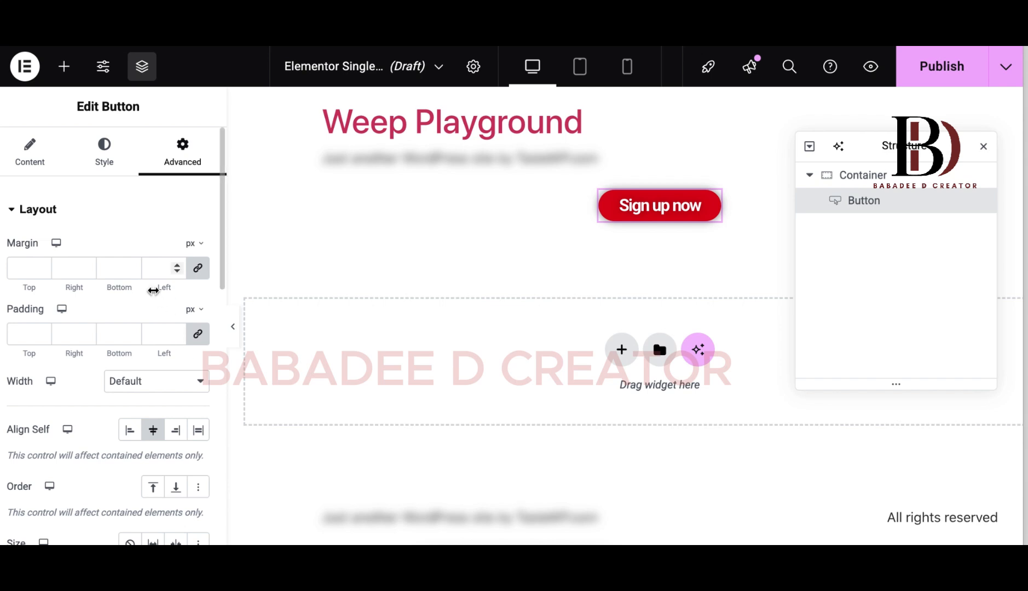
scroll(153, 291, down, 7)
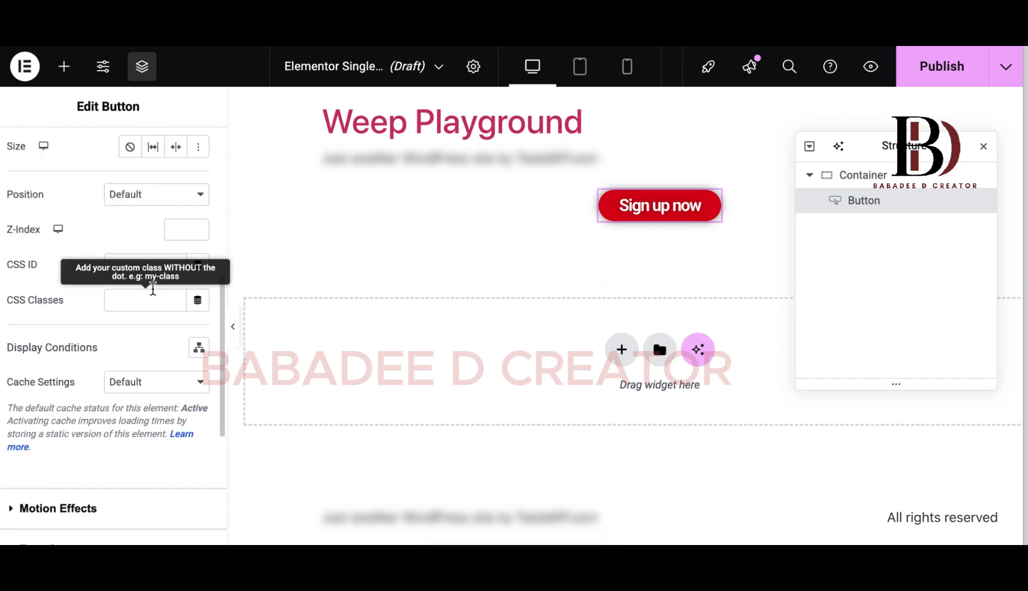
scroll(152, 291, down, 4)
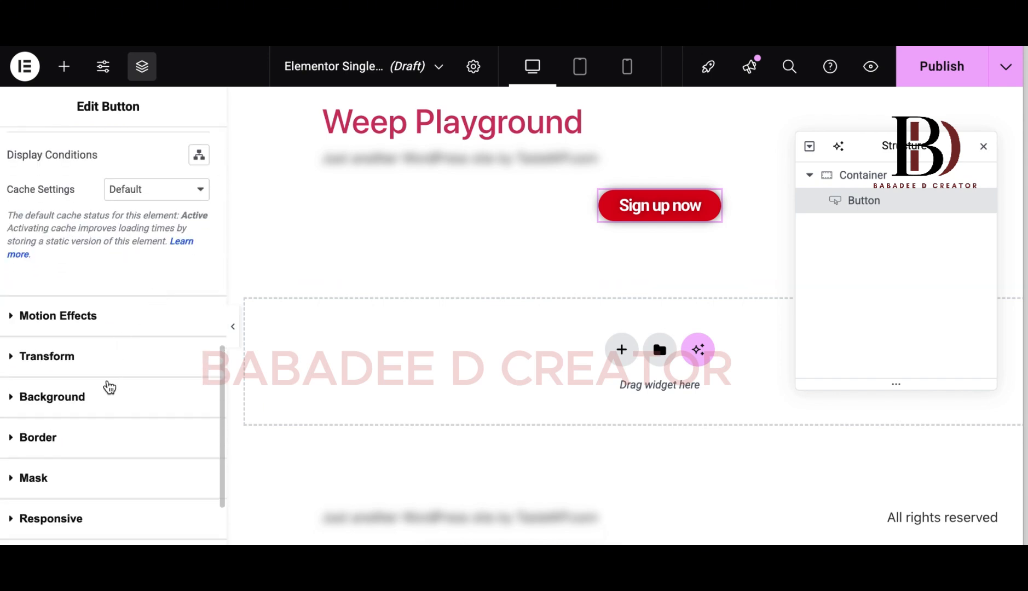
scroll(109, 397, up, 10)
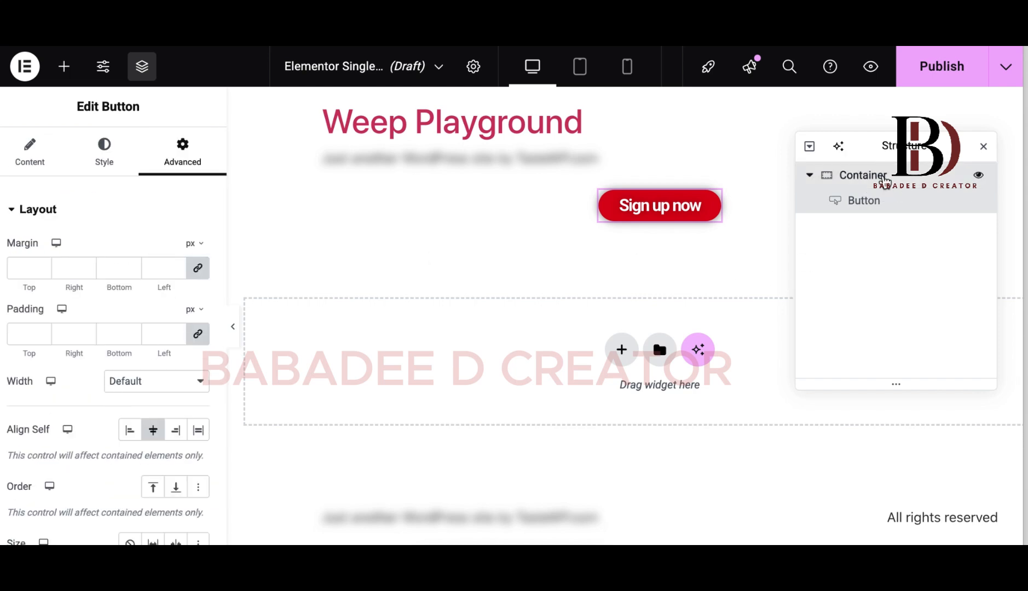
click(886, 181)
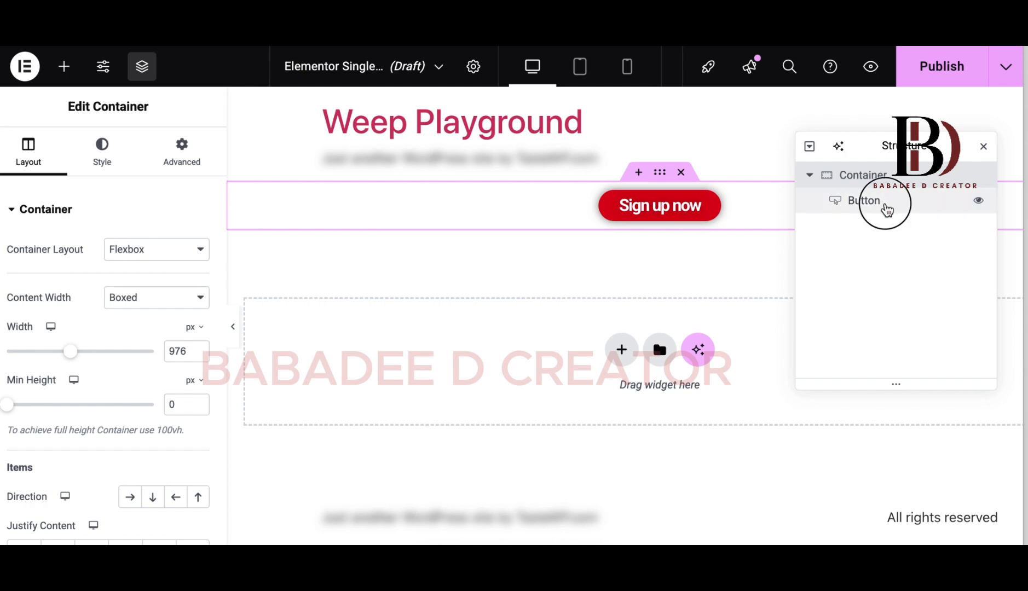
click(885, 203)
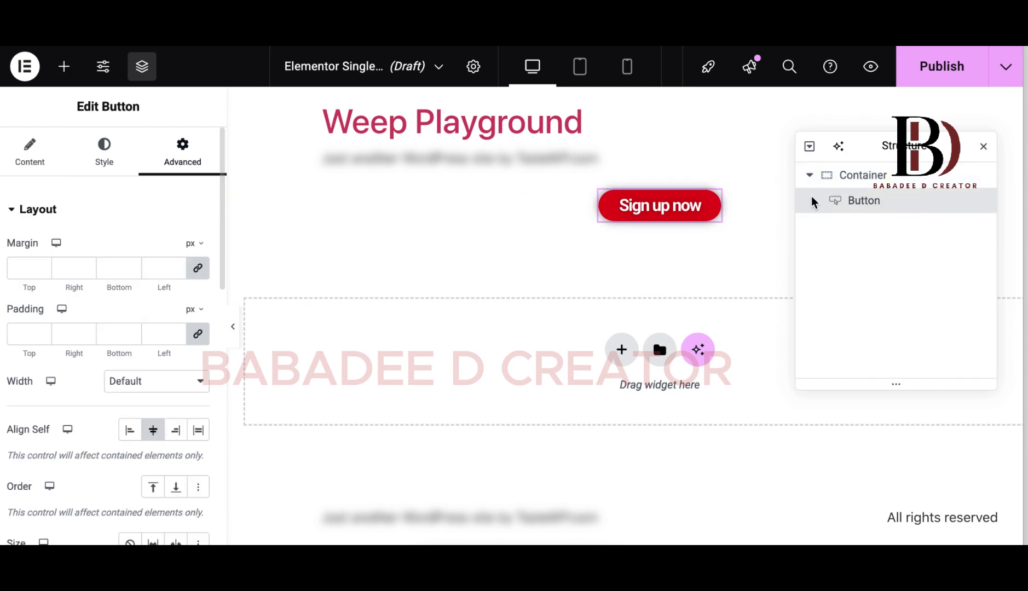
click(866, 173)
click(871, 201)
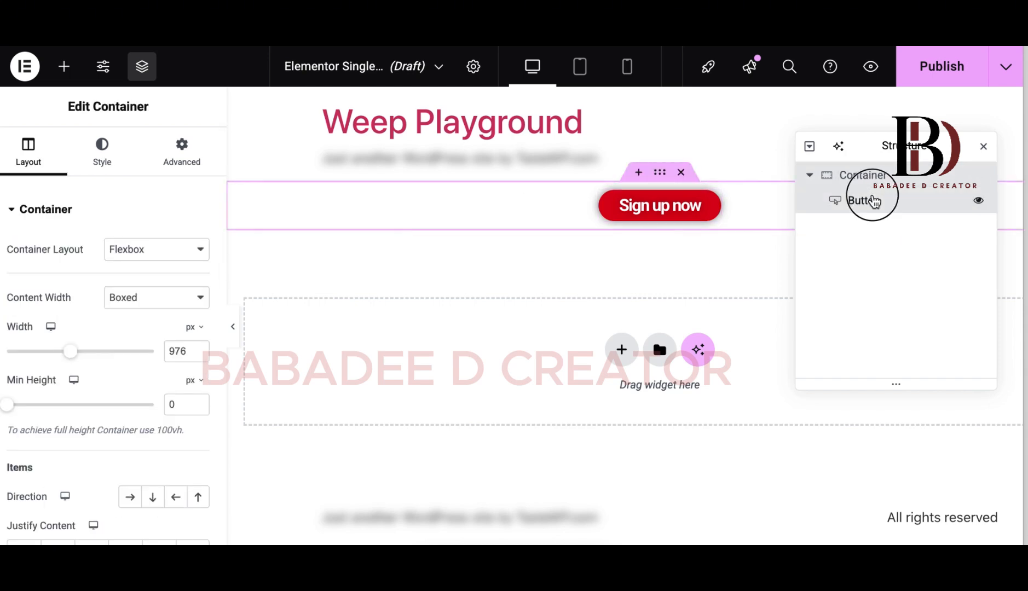
Look through the button's advanced Transform, Background and custom Attributes options.
scroll(89, 257, down, 10)
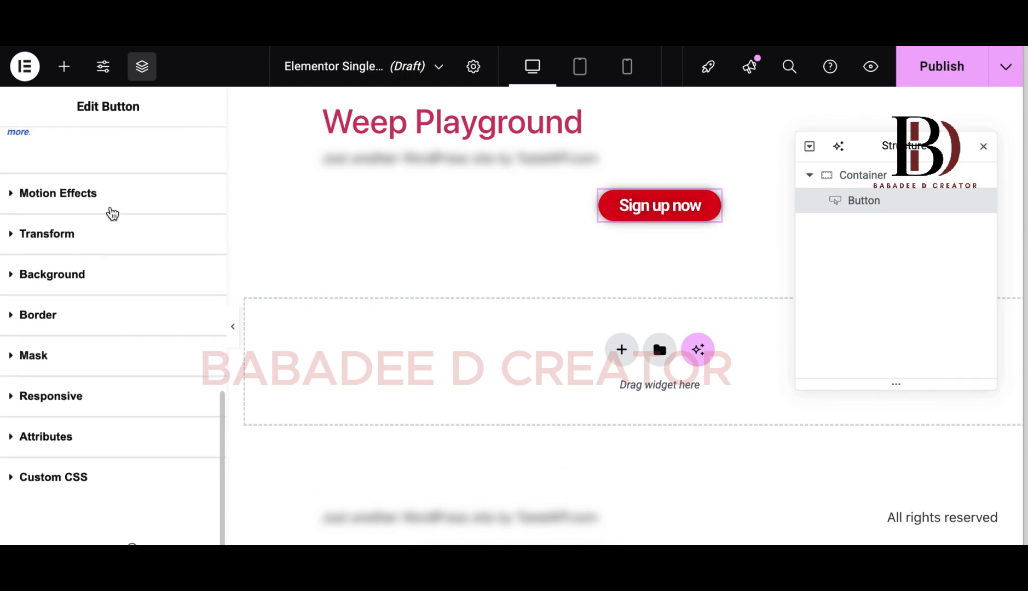
click(99, 232)
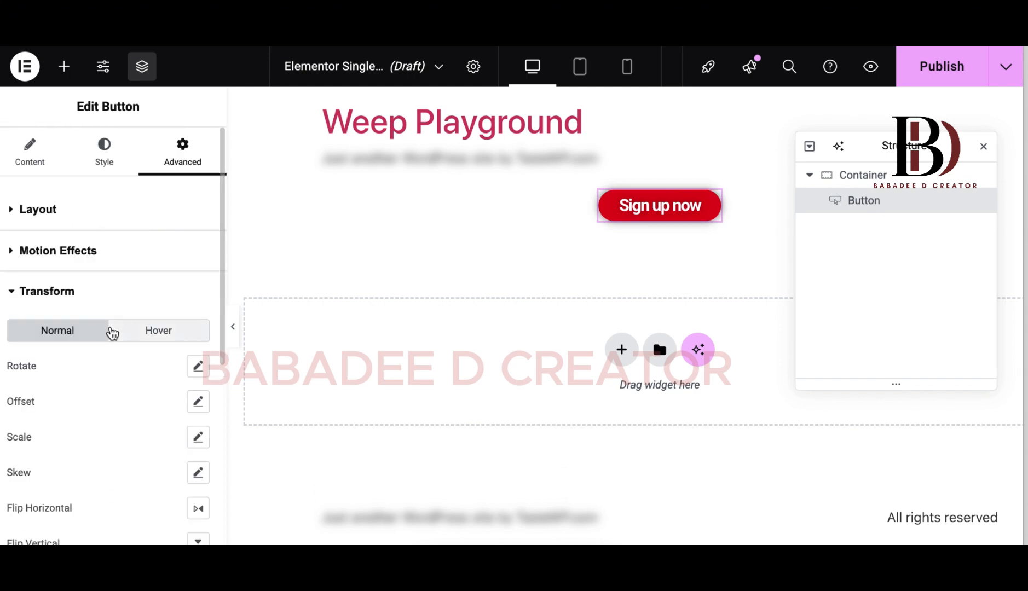
click(114, 299)
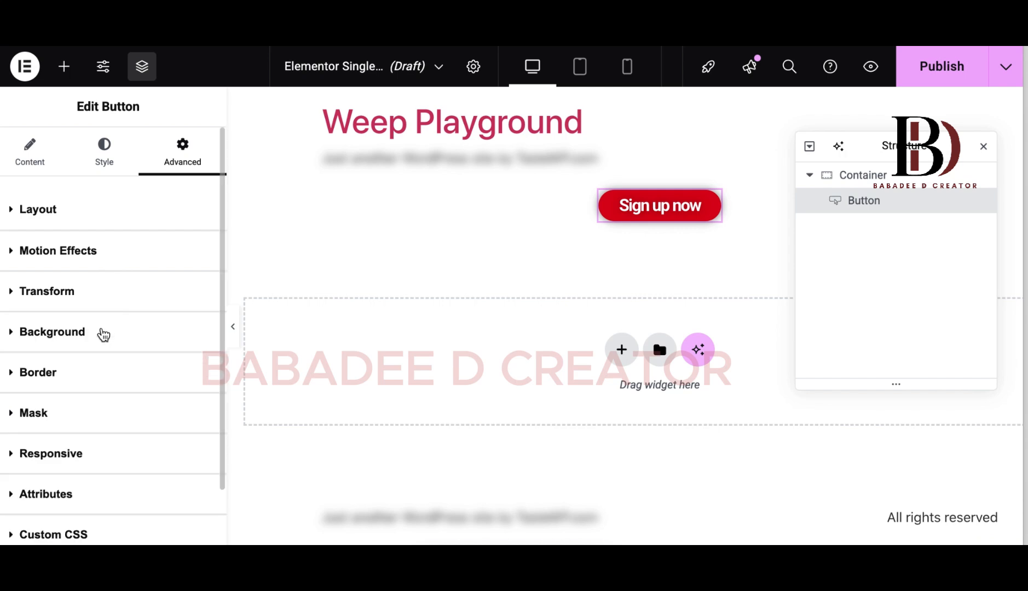
click(103, 335)
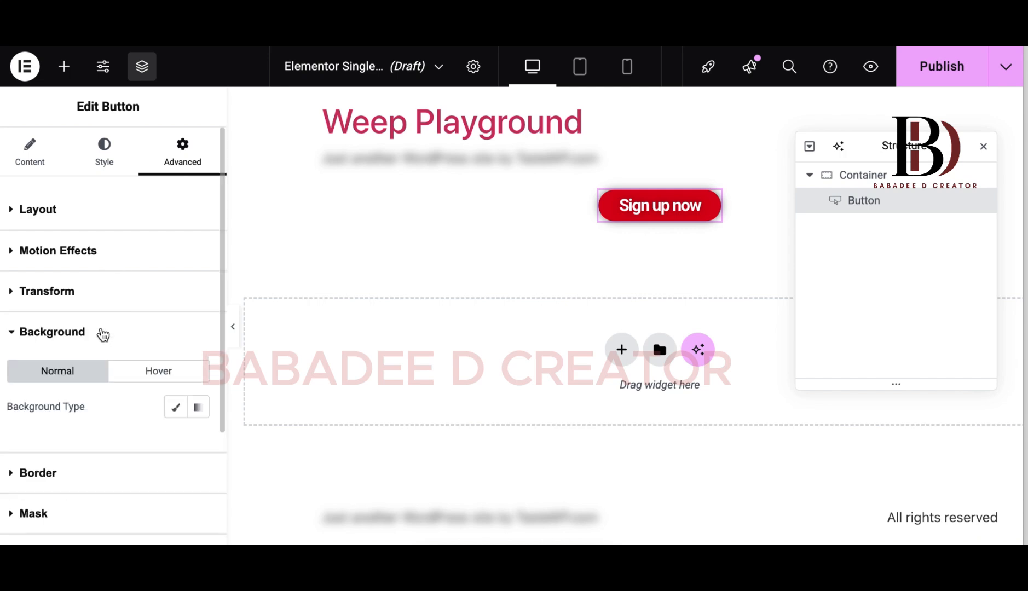
click(102, 334)
click(112, 299)
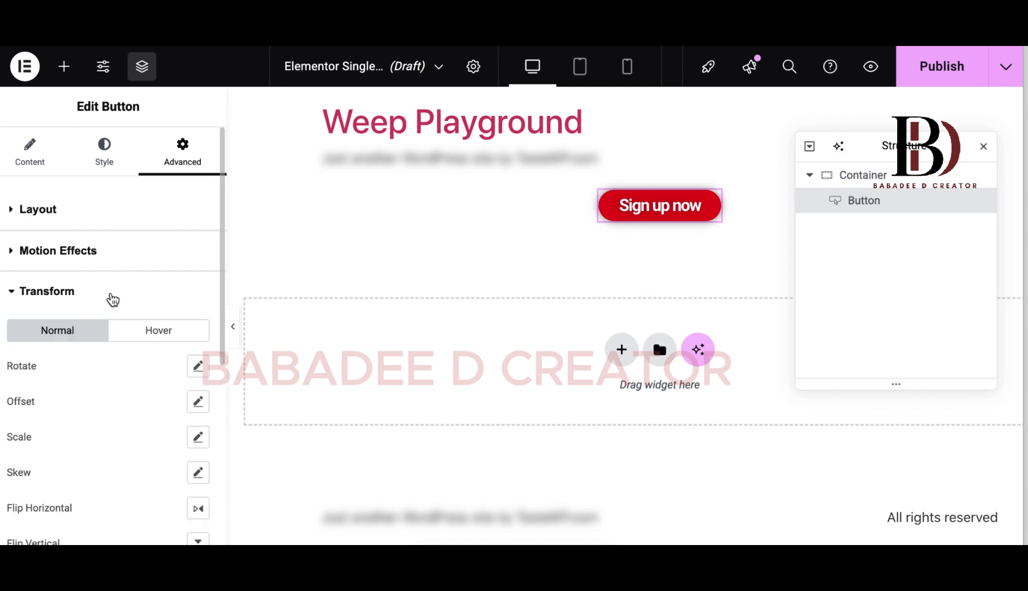
click(112, 298)
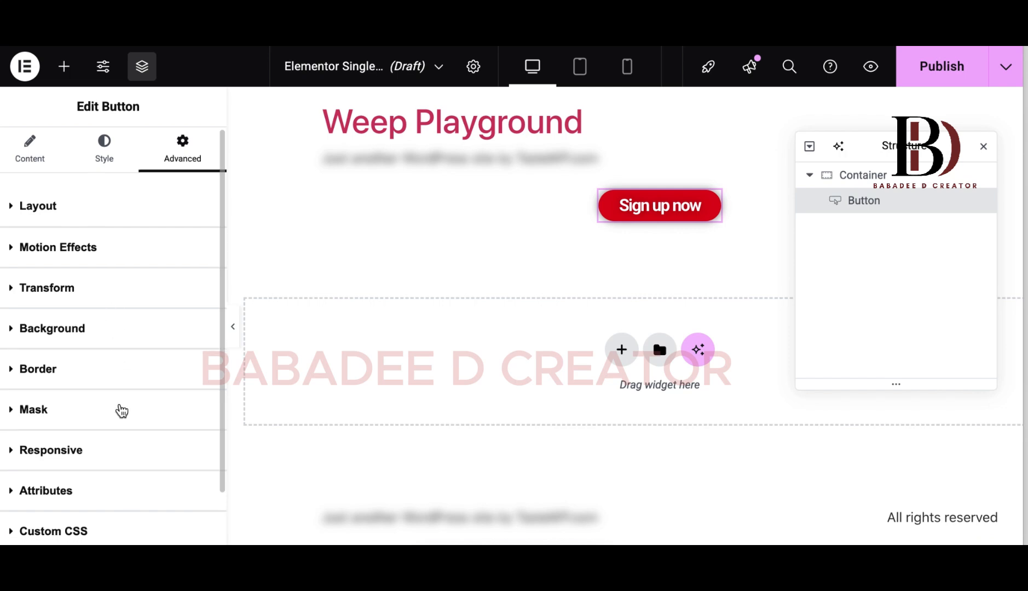
scroll(122, 411, down, 2)
click(121, 403)
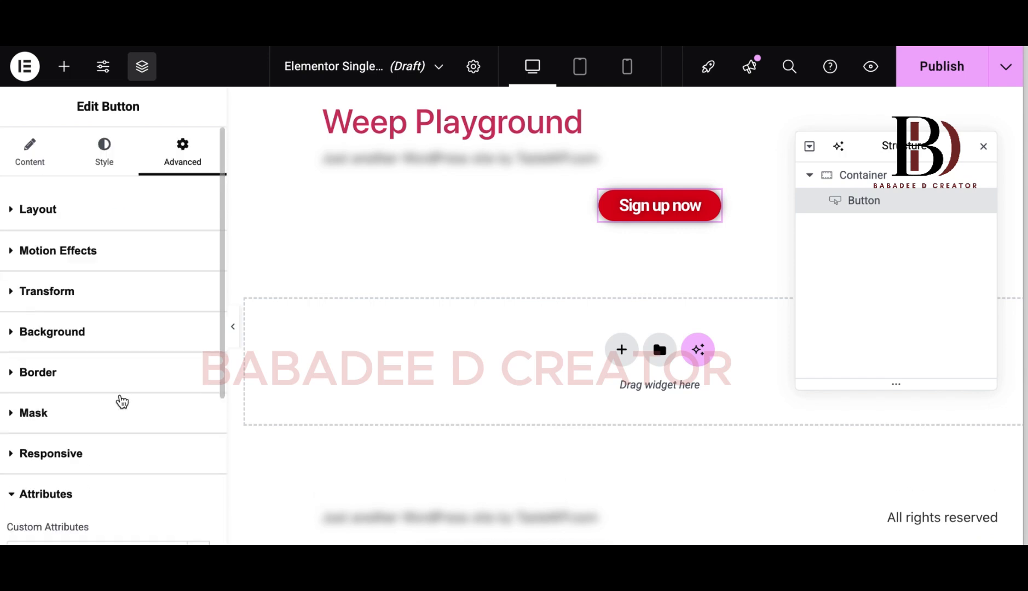
scroll(120, 378, down, 5)
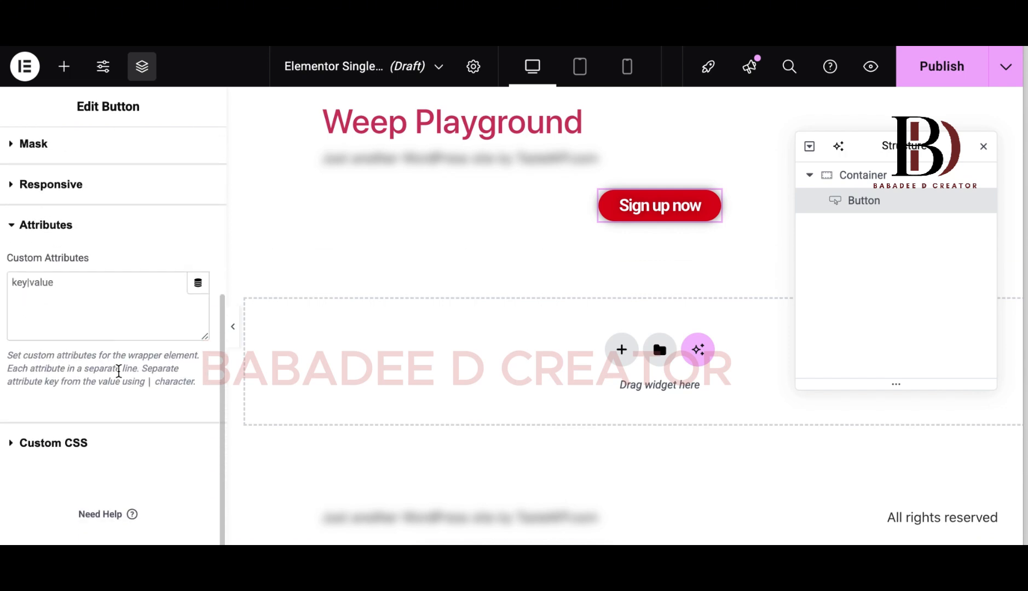
scroll(121, 378, up, 5)
scroll(120, 379, down, 1)
scroll(115, 206, up, 1)
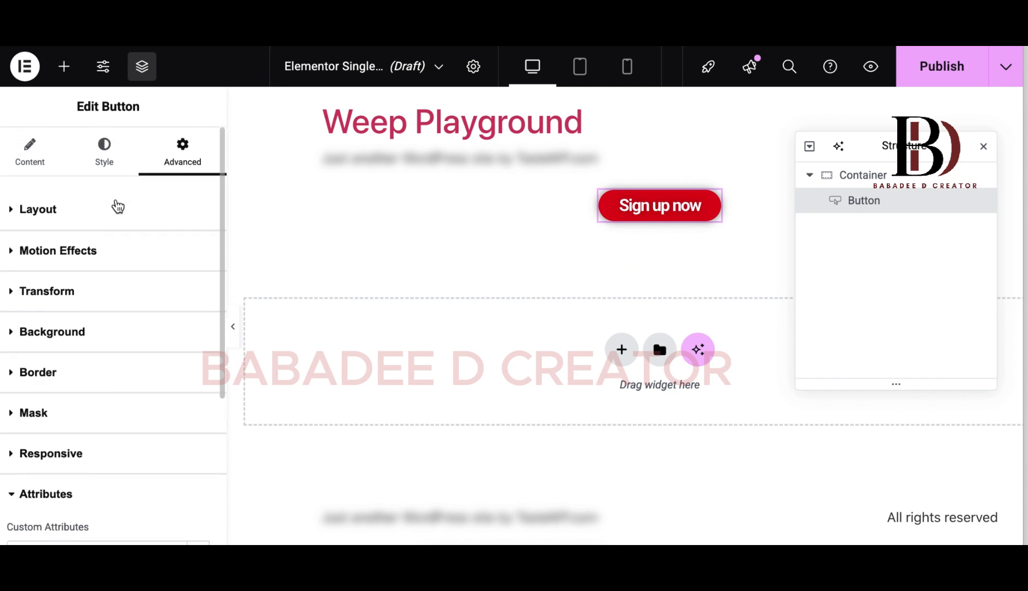
In the button's style settings, try a border radius of 55 px, clear it and restore 30 px on all corners.
click(30, 151)
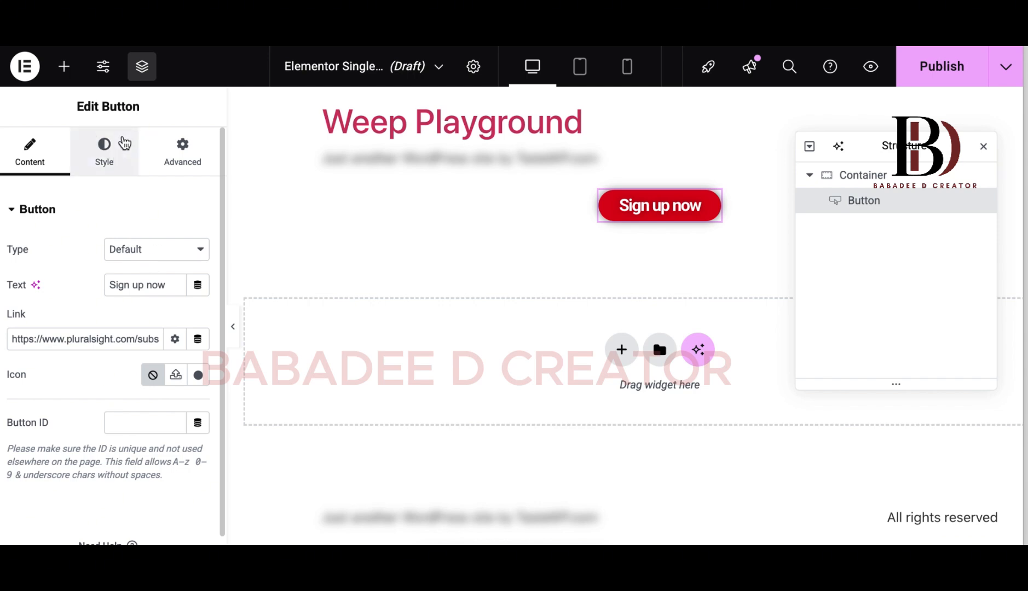
click(123, 145)
scroll(129, 327, down, 4)
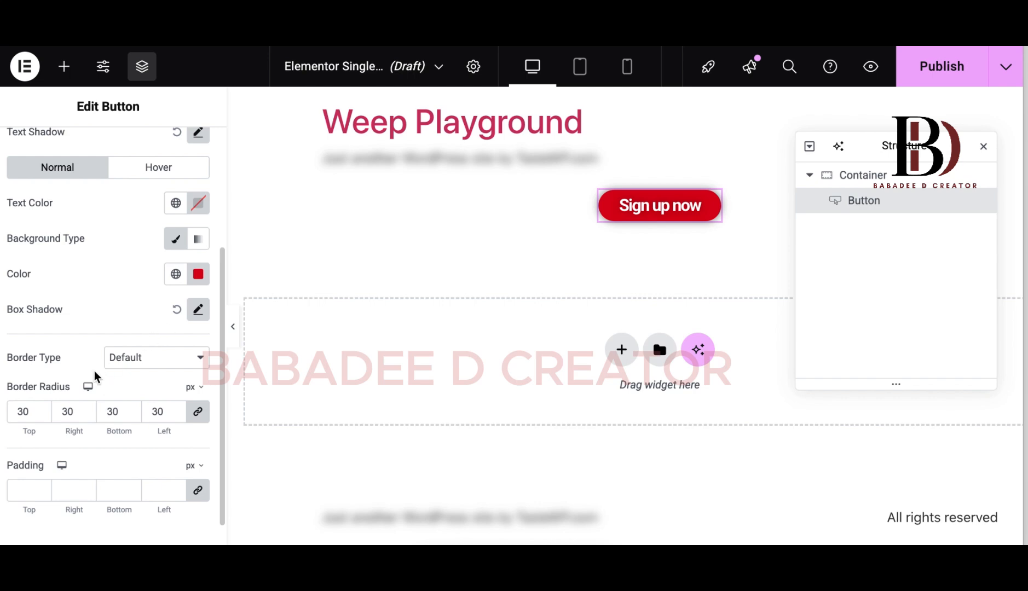
scroll(95, 372, down, 1)
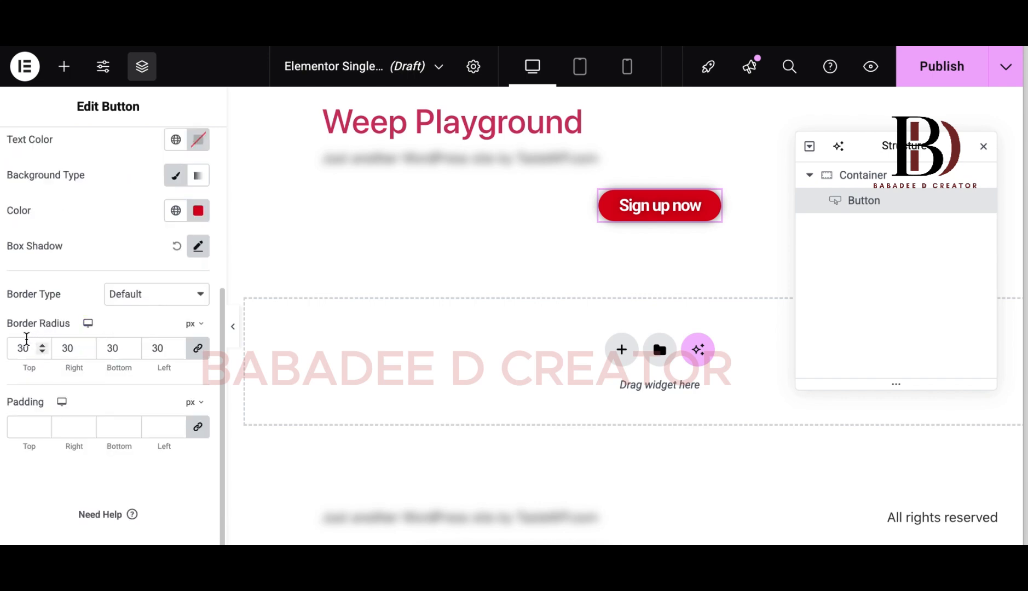
click(22, 341)
key(BackSpace)
text(55)
key(BackSpace)
key(BackSpace)
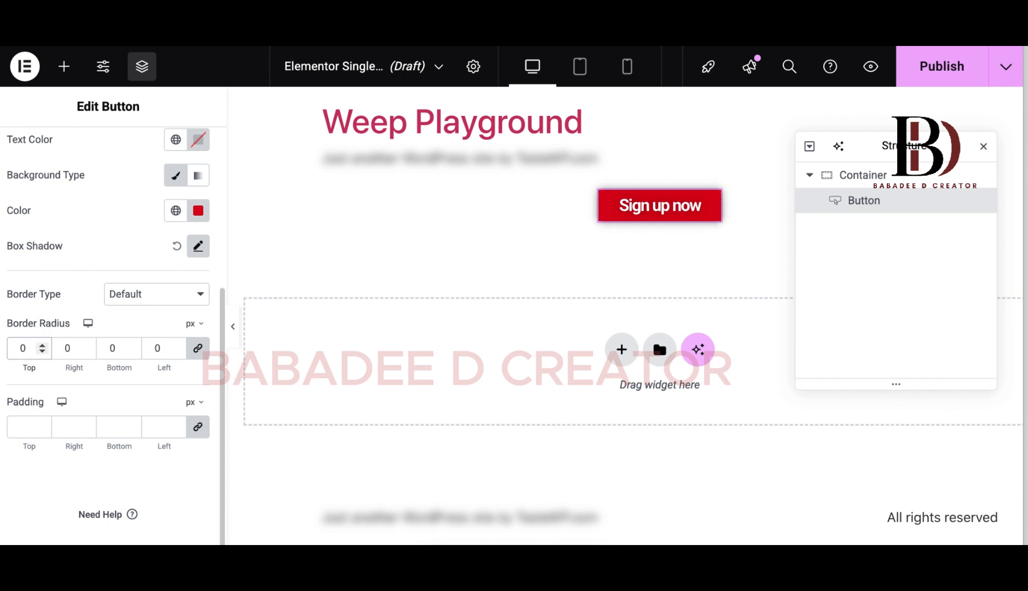
text(3)
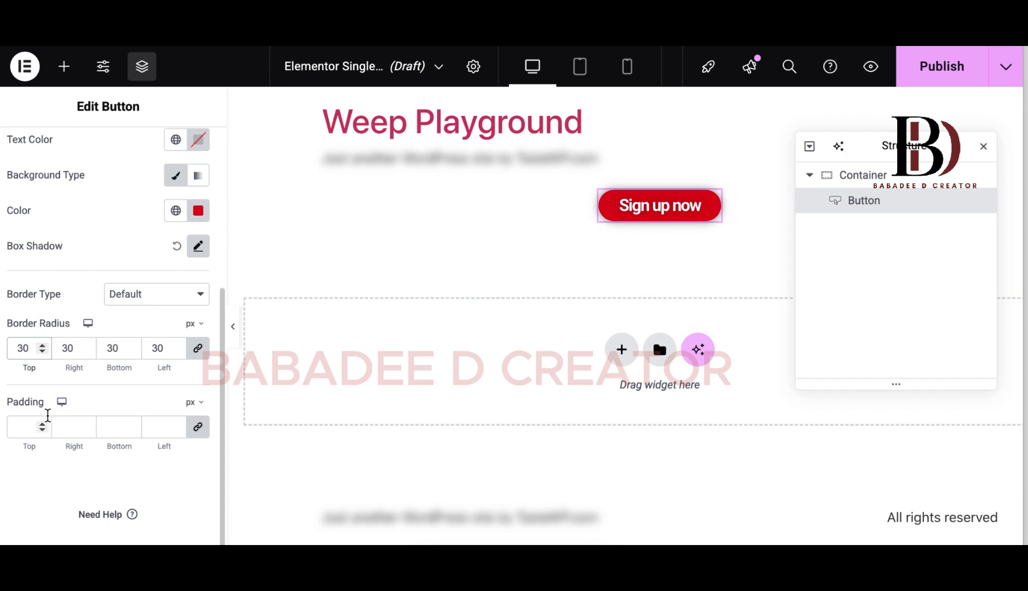
Try a linked padding of 2 px on all sides of the button and clear it again.
click(31, 421)
text(2)
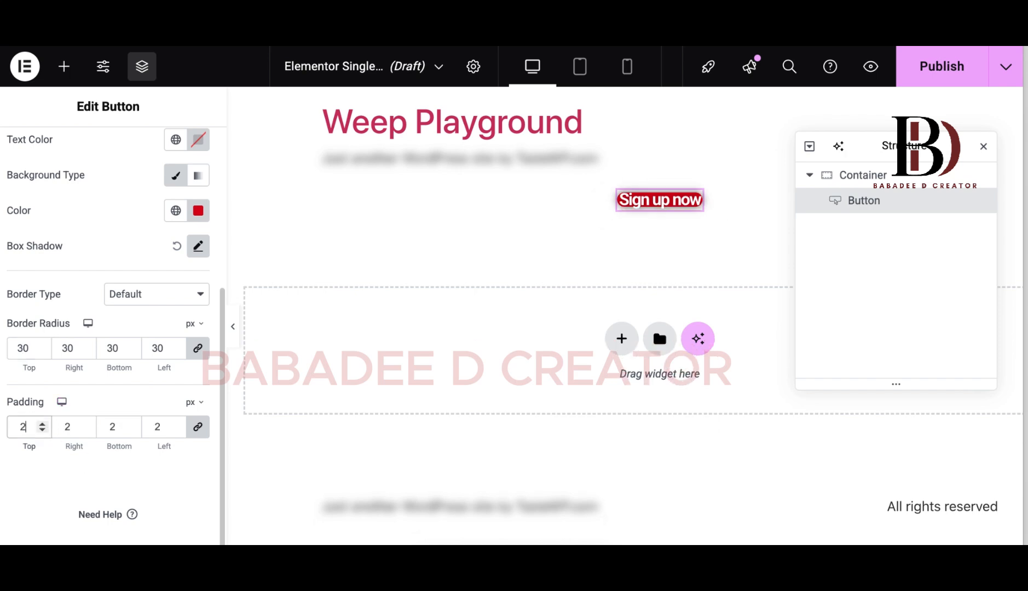
key(BackSpace)
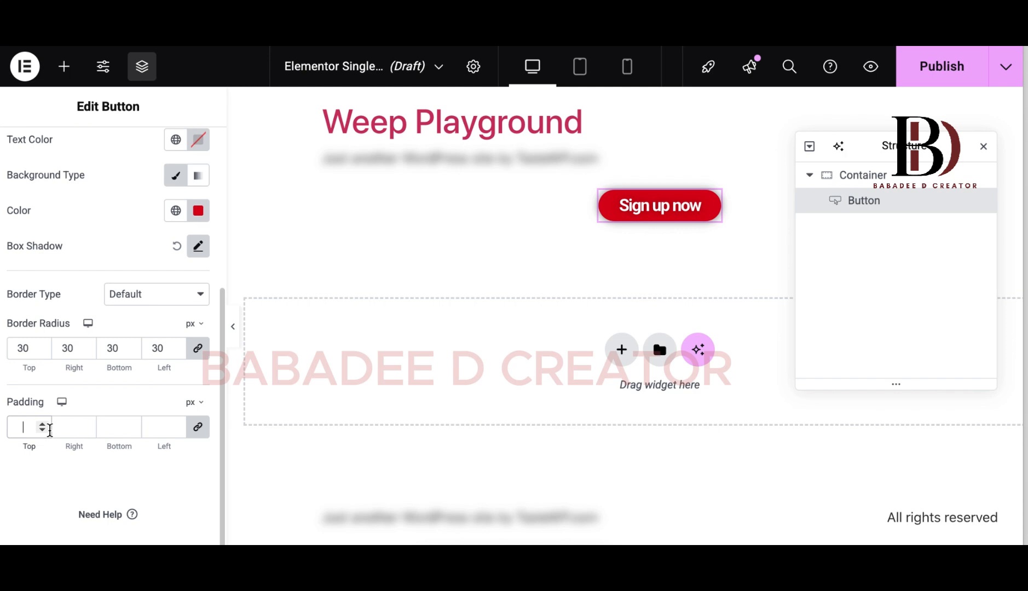
Try linked button paddings of 50, 40 and 3 px on all sides in the style settings.
text(50)
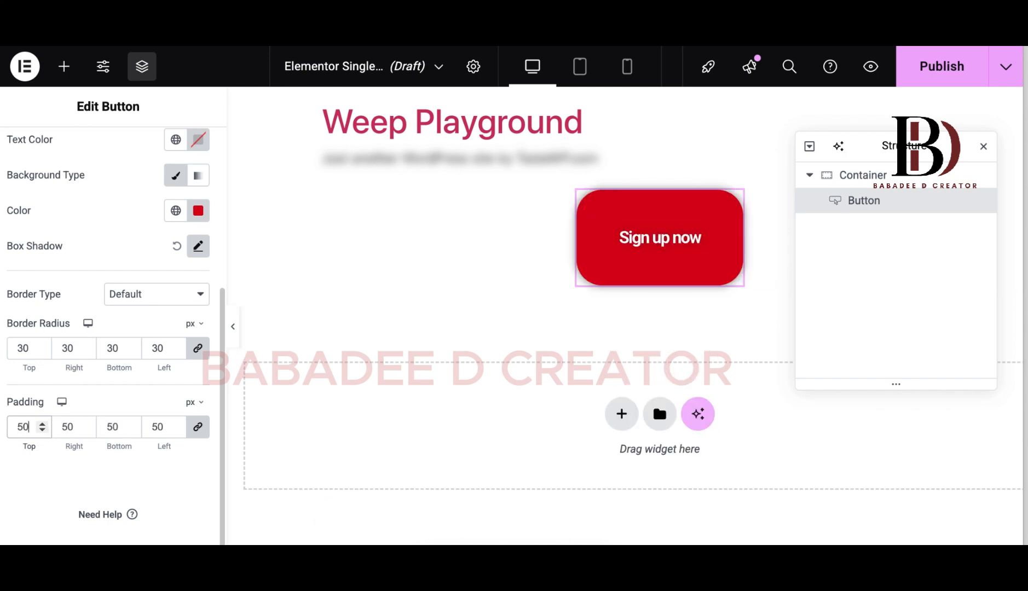
key(BackSpace)
key(BackSpace)
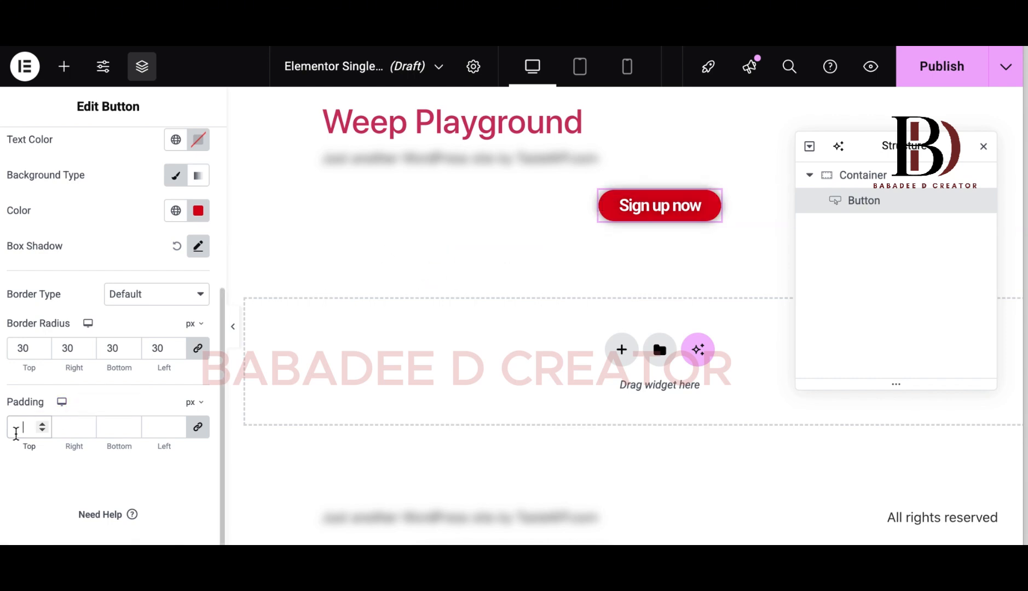
text(50)
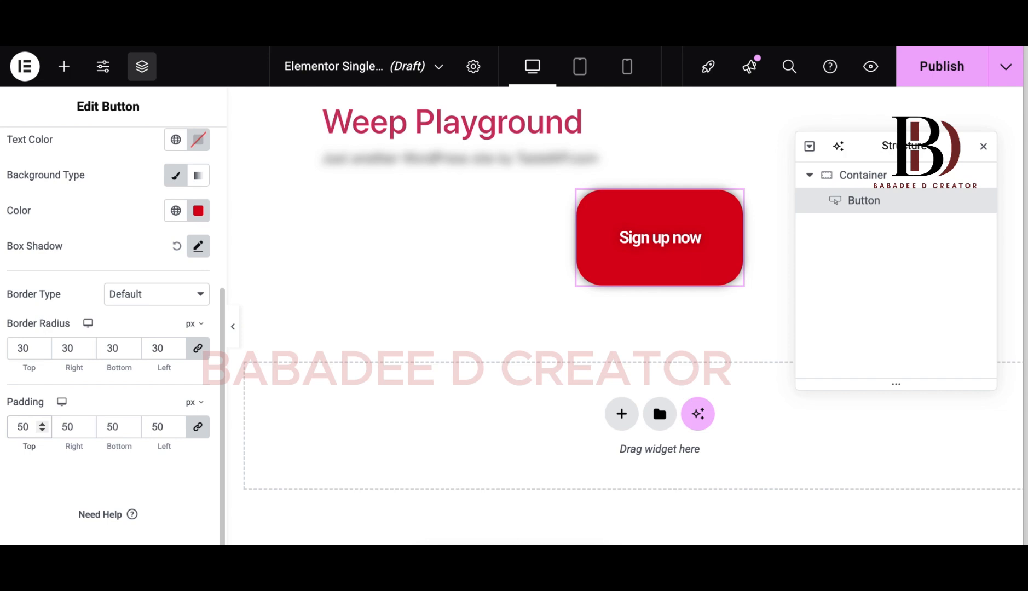
key(BackSpace)
key(BackSpace)
text(40)
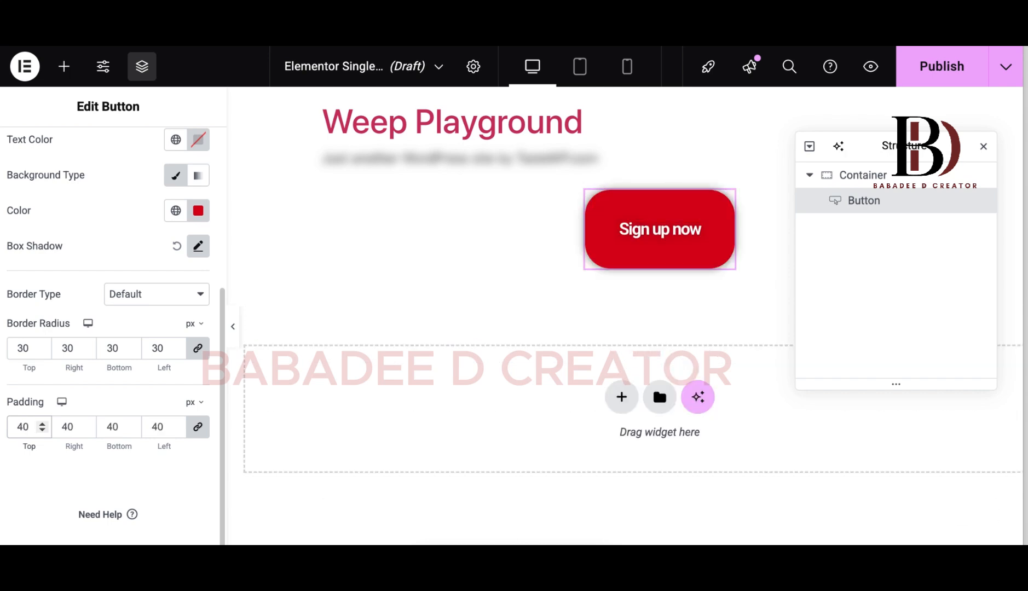
key(BackSpace)
key(BackSpace)
text(3)
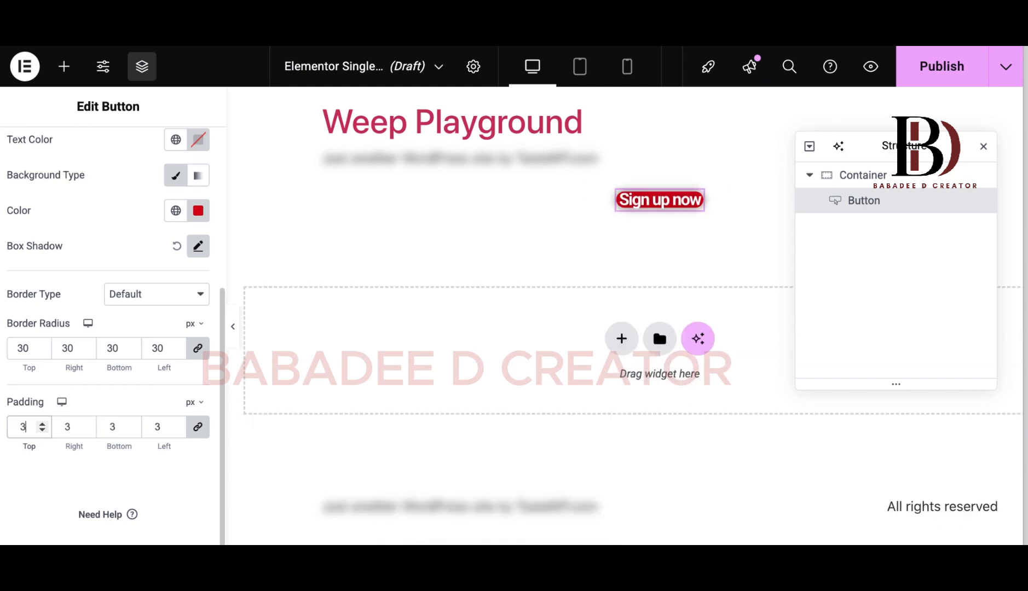
Clear the trial padding and set the button's linked padding to 20 px on all sides.
key(BackSpace)
text(40)
key(BackSpace)
key(BackSpace)
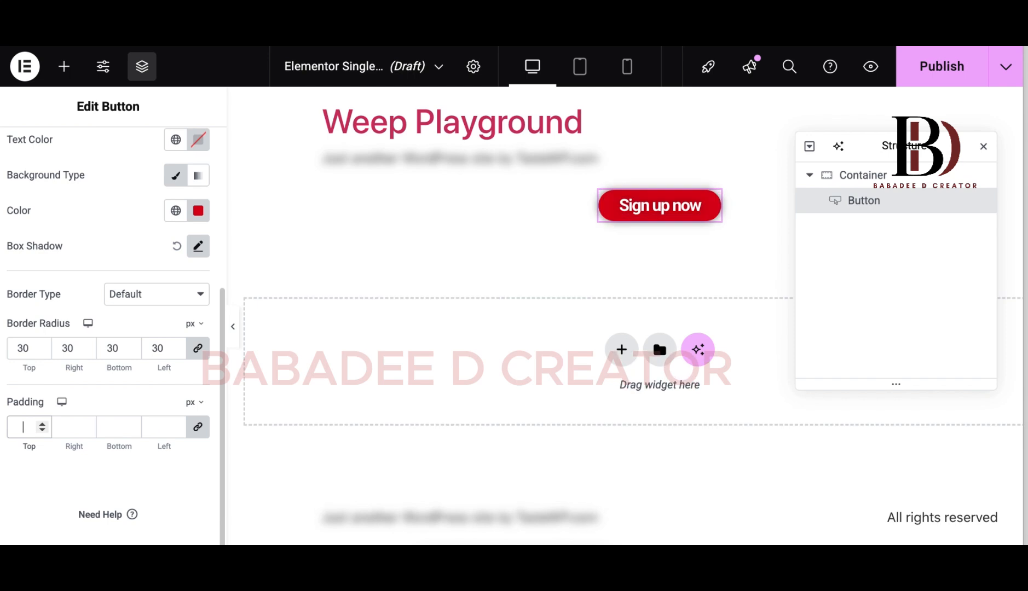
text(20)
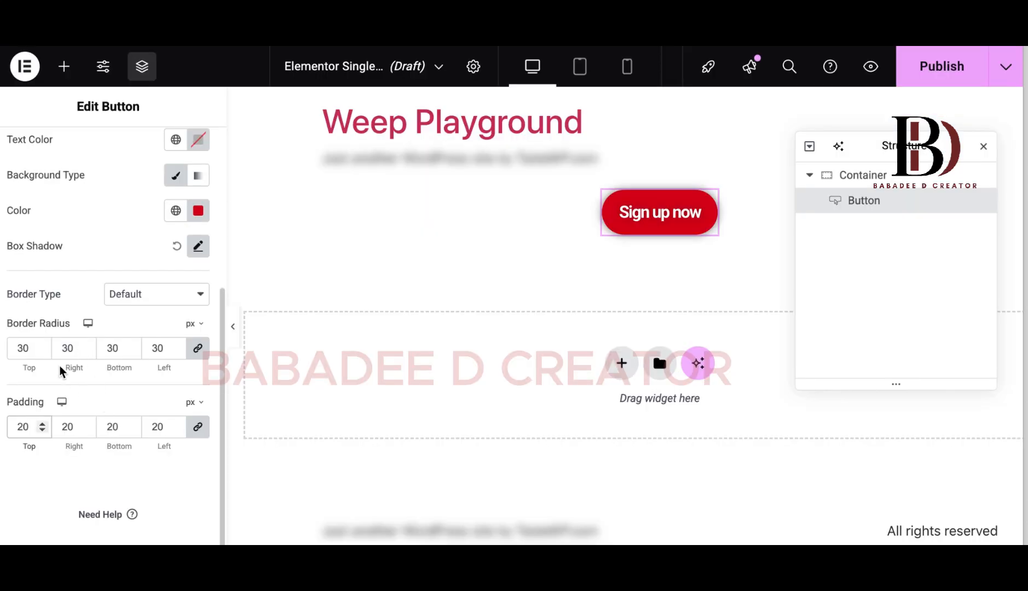
Turn off the Center option for Align Self in the button's advanced layout settings.
scroll(92, 386, up, 5)
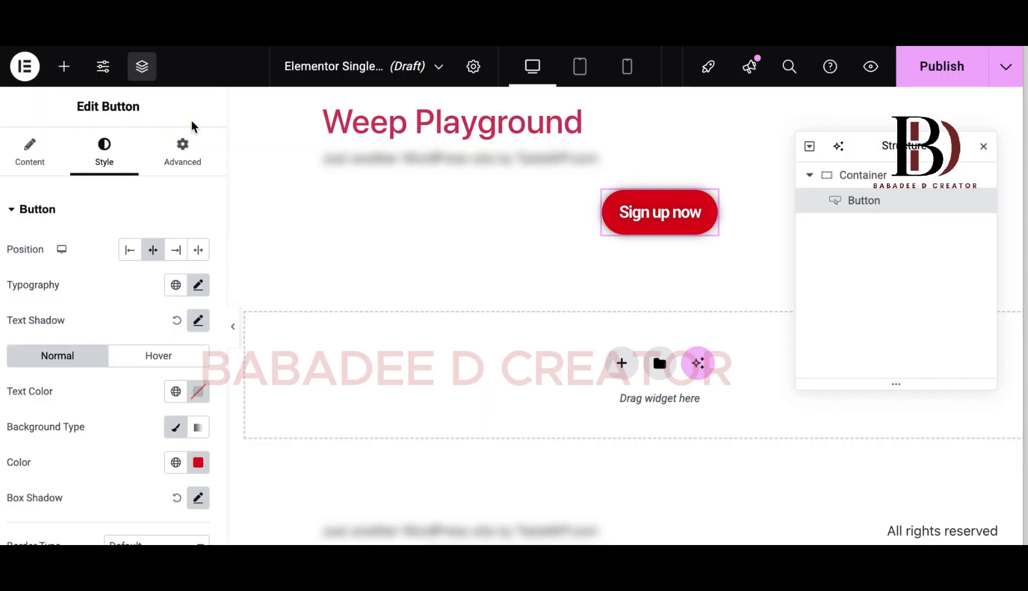
click(182, 149)
scroll(186, 367, down, 3)
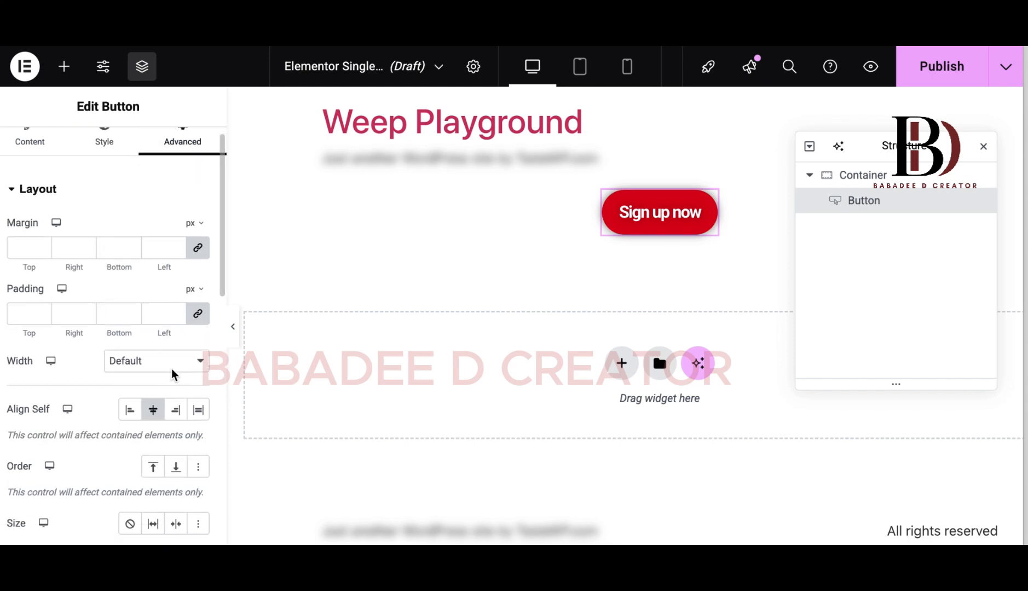
click(154, 351)
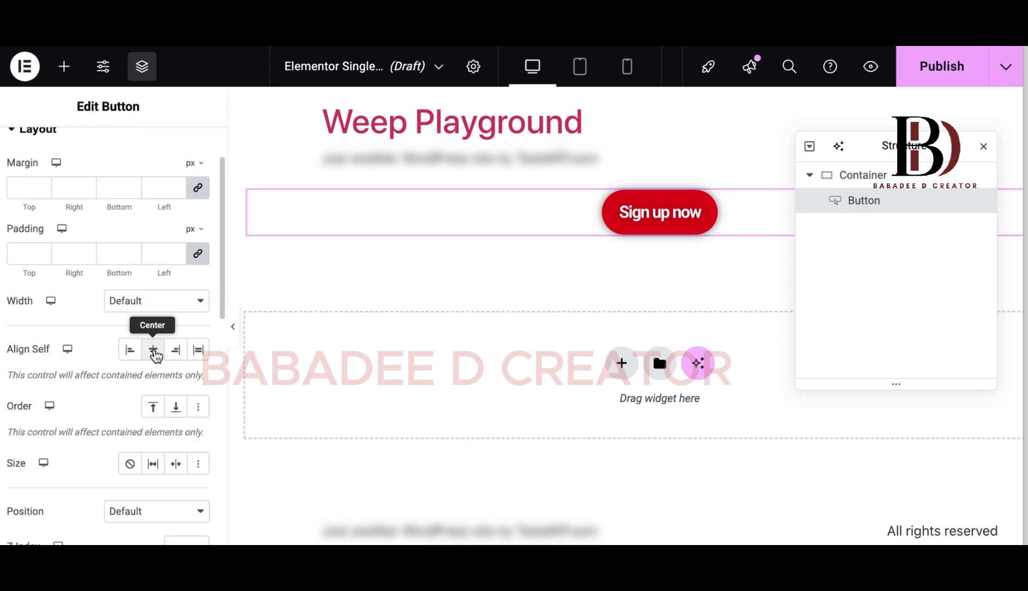
Select the container in the structure and set its boxed content width to 1046 px.
scroll(137, 372, up, 3)
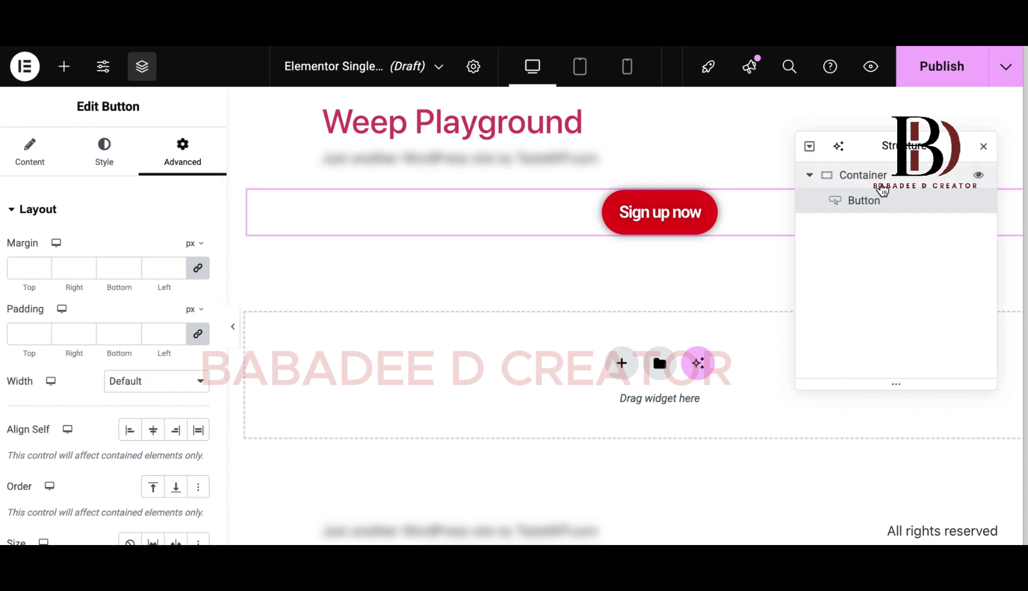
click(878, 179)
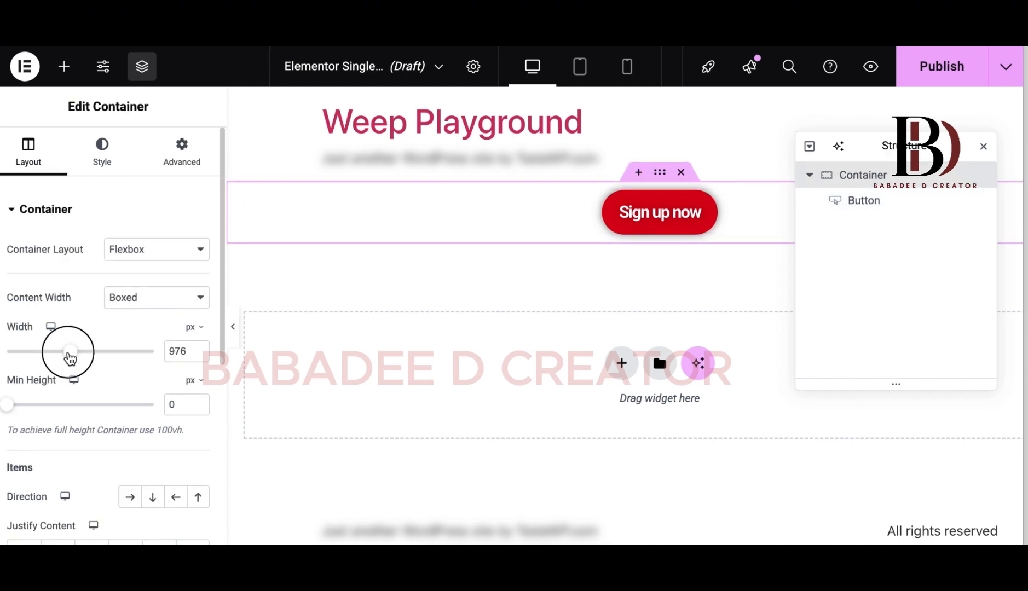
mouse_move(69, 357)
mouse_down()
mouse_move(62, 350)
mouse_move(80, 354)
mouse_up()
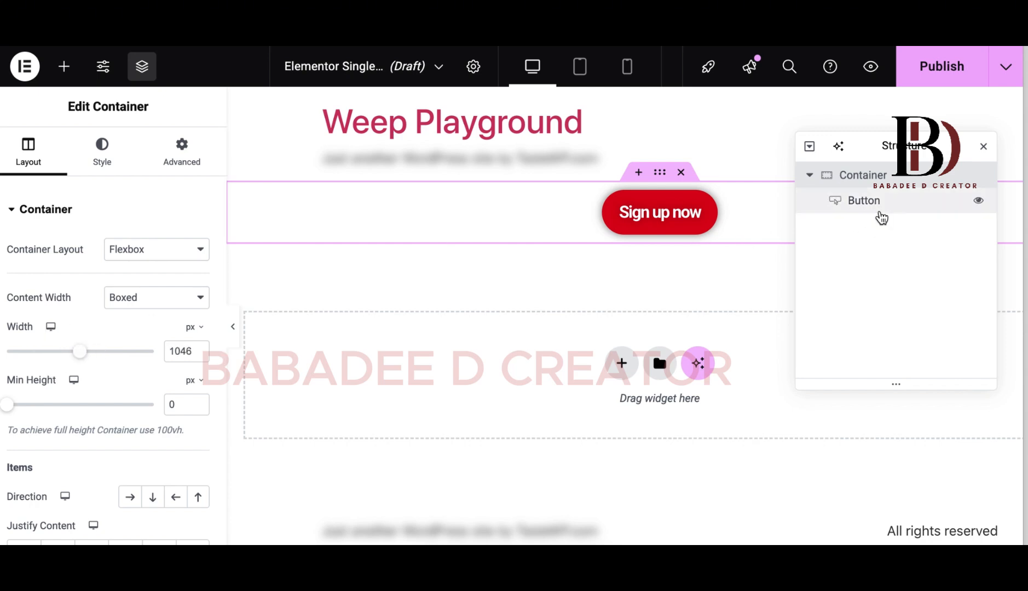
Try a margin of 20 px in the Button element's advanced layout settings, clear it and look over the remaining layout options.
click(880, 209)
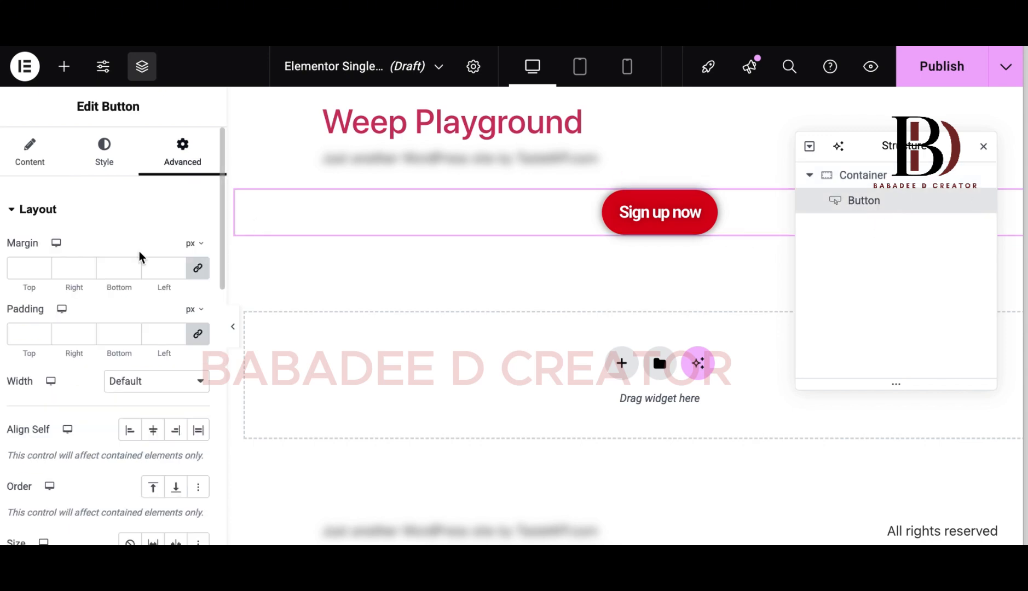
click(24, 265)
text(20)
key(BackSpace)
key(BackSpace)
scroll(126, 367, down, 3)
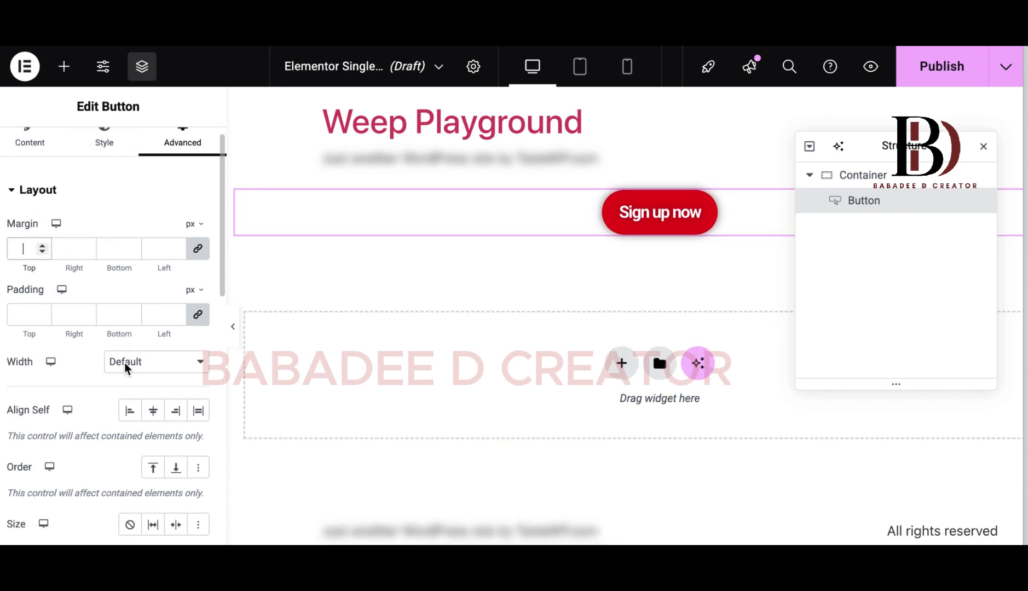
scroll(125, 369, down, 2)
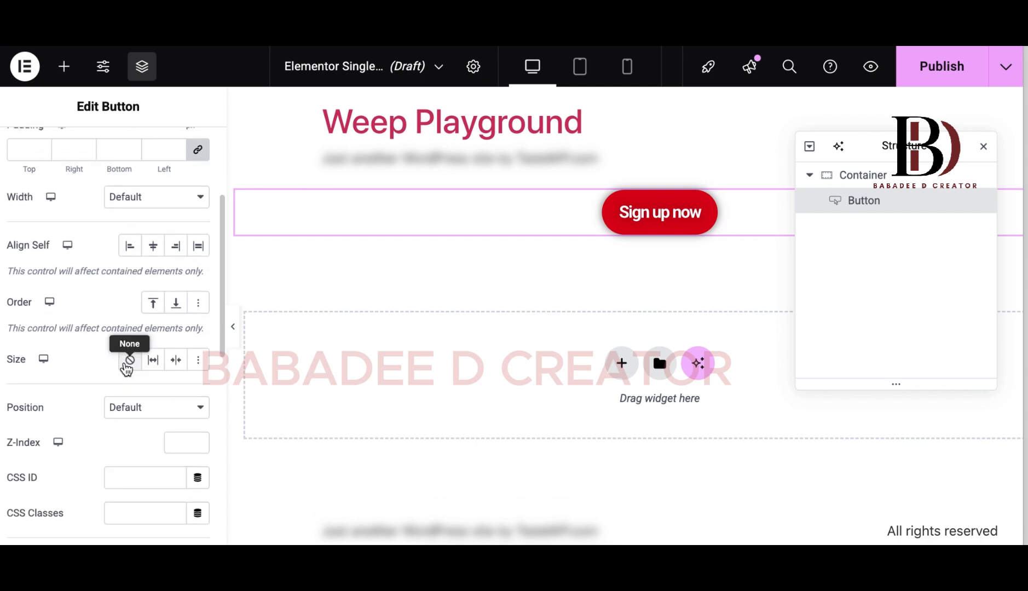
scroll(126, 368, up, 5)
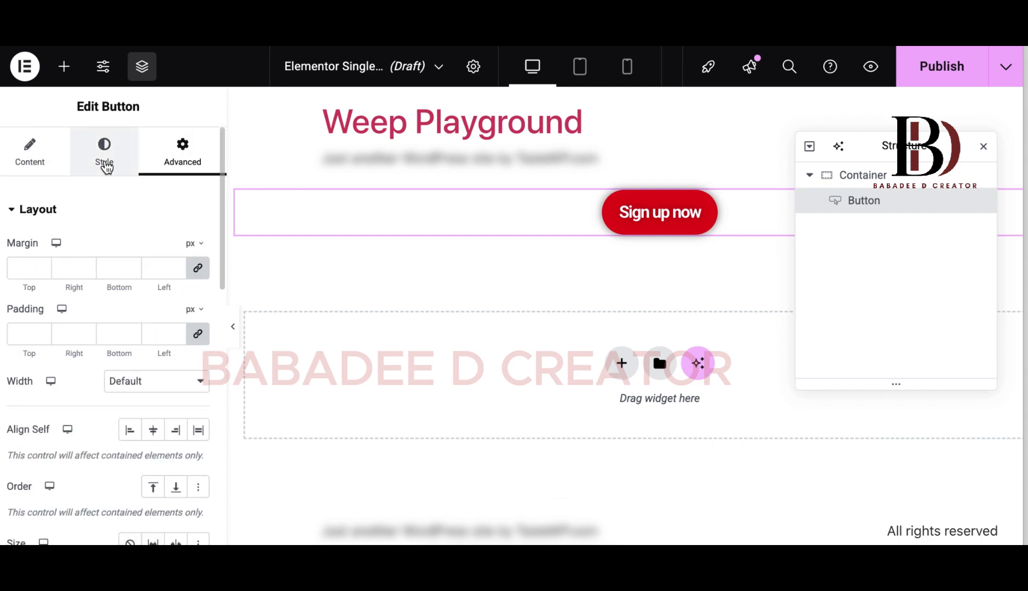
Return to the button's style settings, try another linked border radius and restore 30 px on all corners.
click(106, 166)
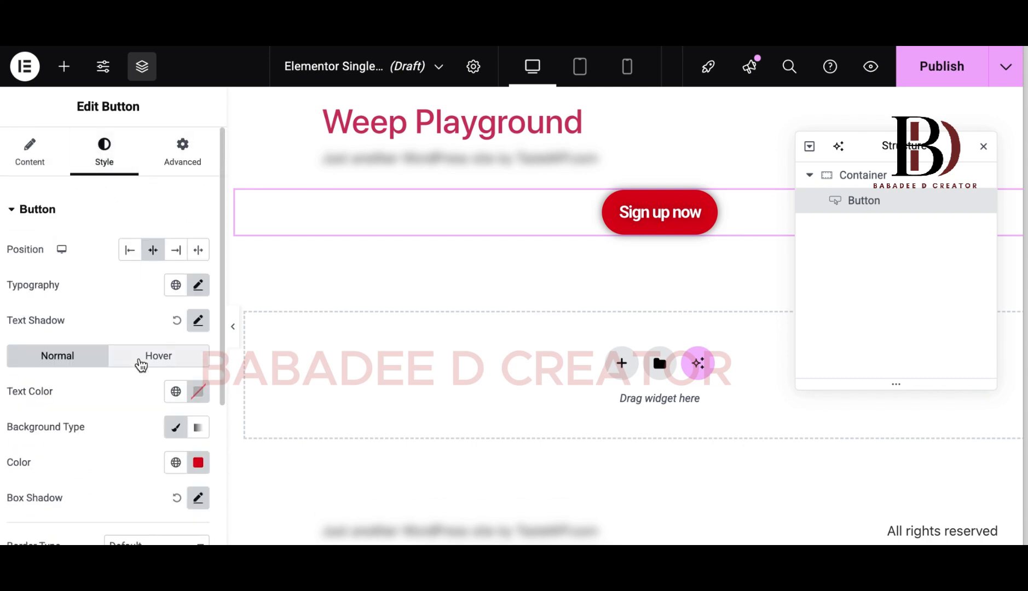
scroll(141, 365, down, 7)
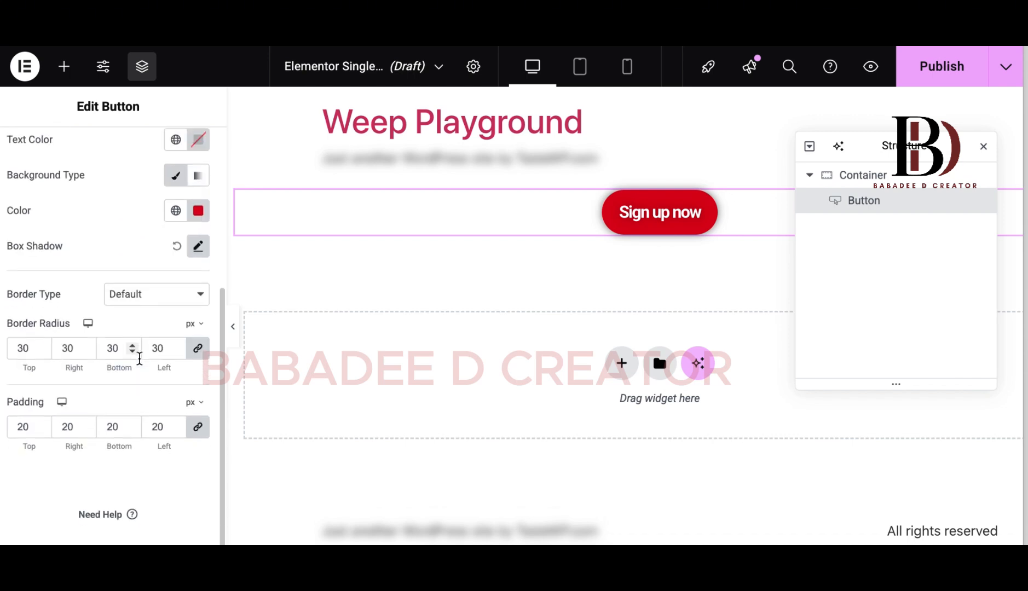
click(17, 348)
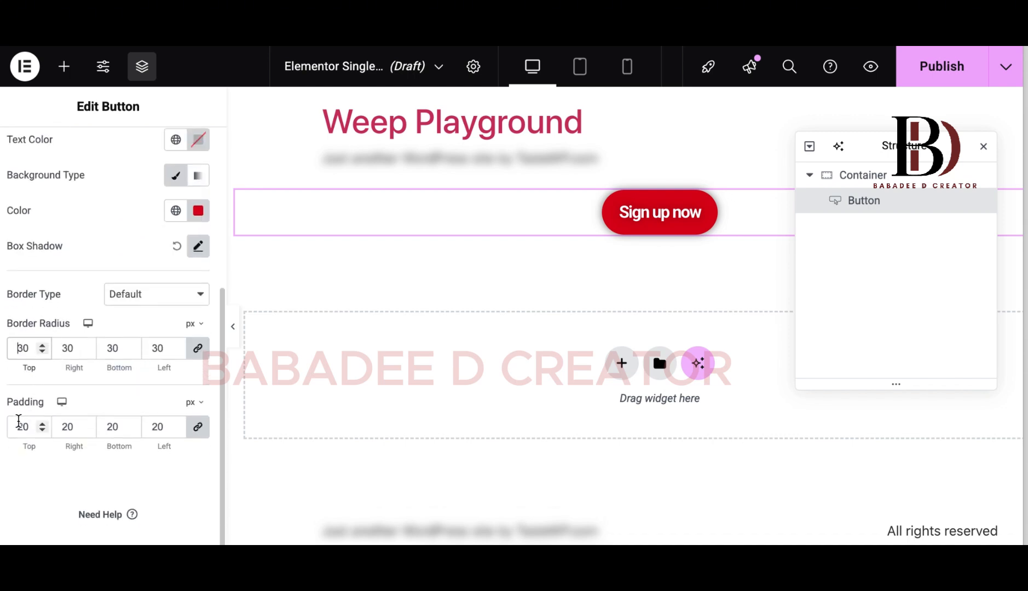
click(21, 426)
click(23, 346)
key(BackSpace)
text(4)
key(BackSpace)
text(3)
scroll(72, 363, up, 3)
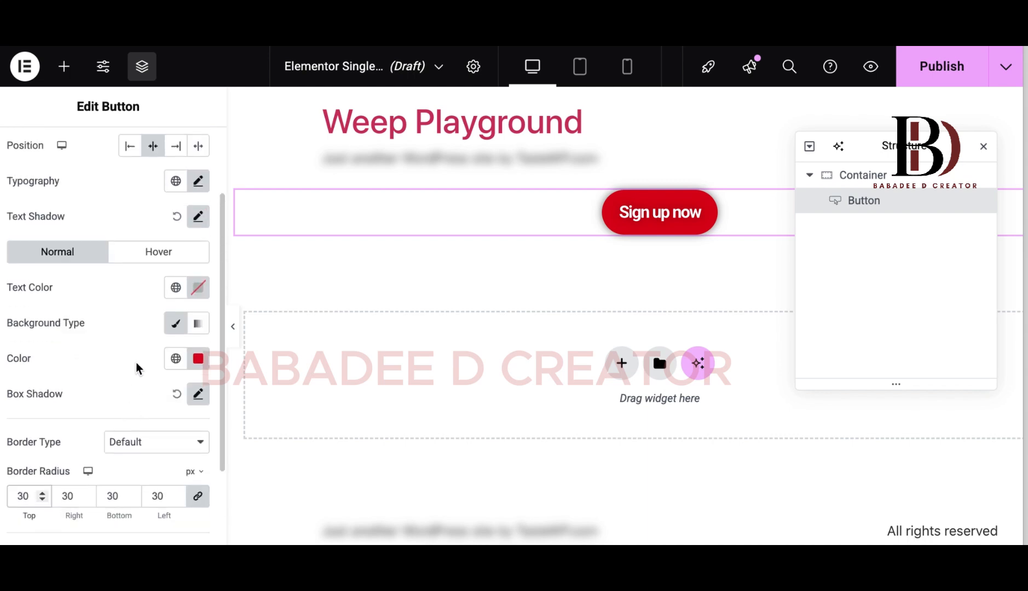
In the button's advanced layout settings, try a separate top margin with unlinked values and reset the margin to 0 on all sides.
scroll(137, 367, up, 2)
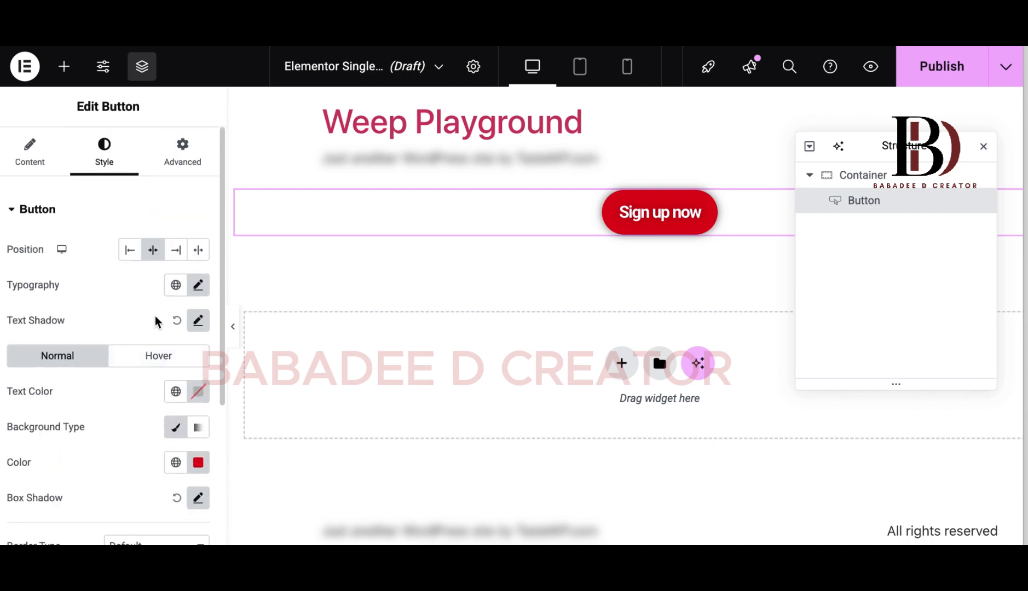
click(53, 164)
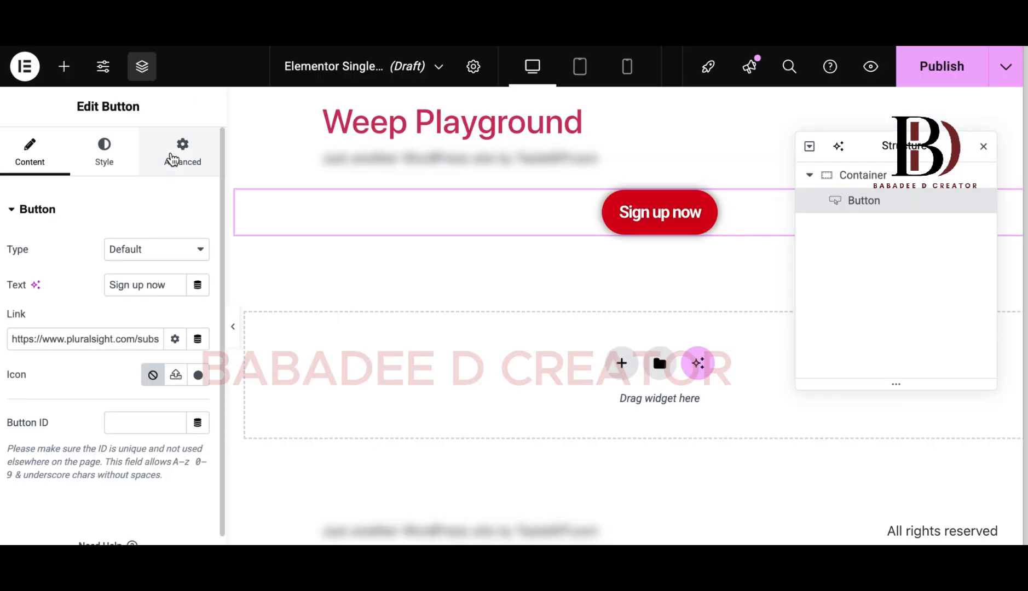
click(182, 160)
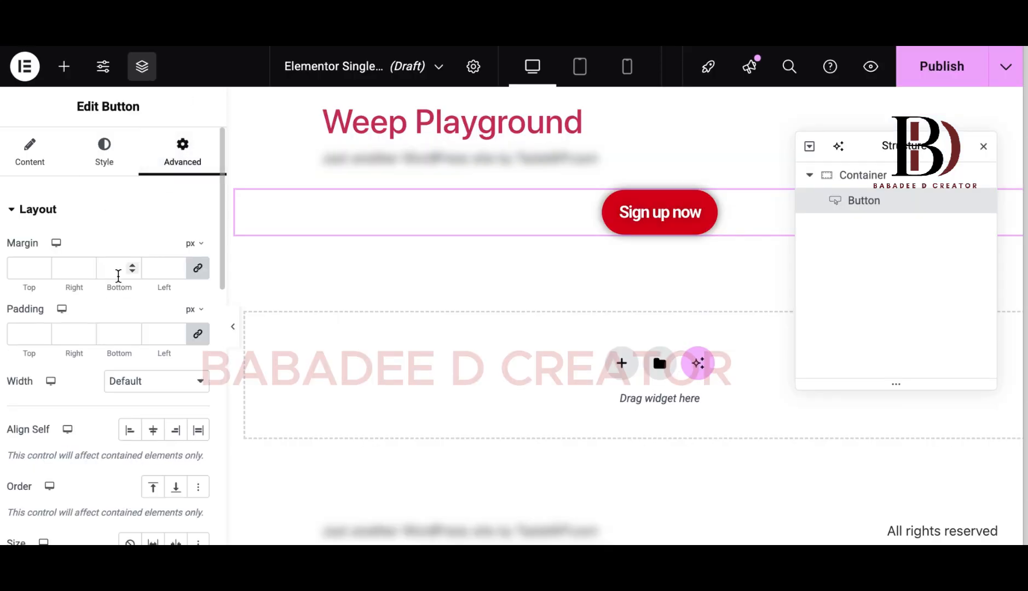
click(27, 272)
text(20)
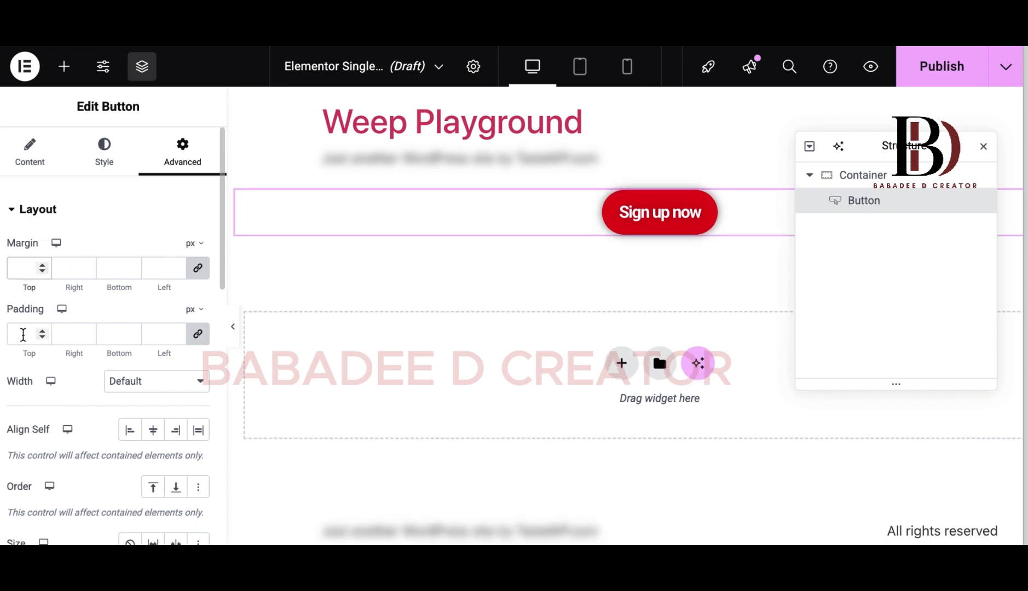
click(198, 269)
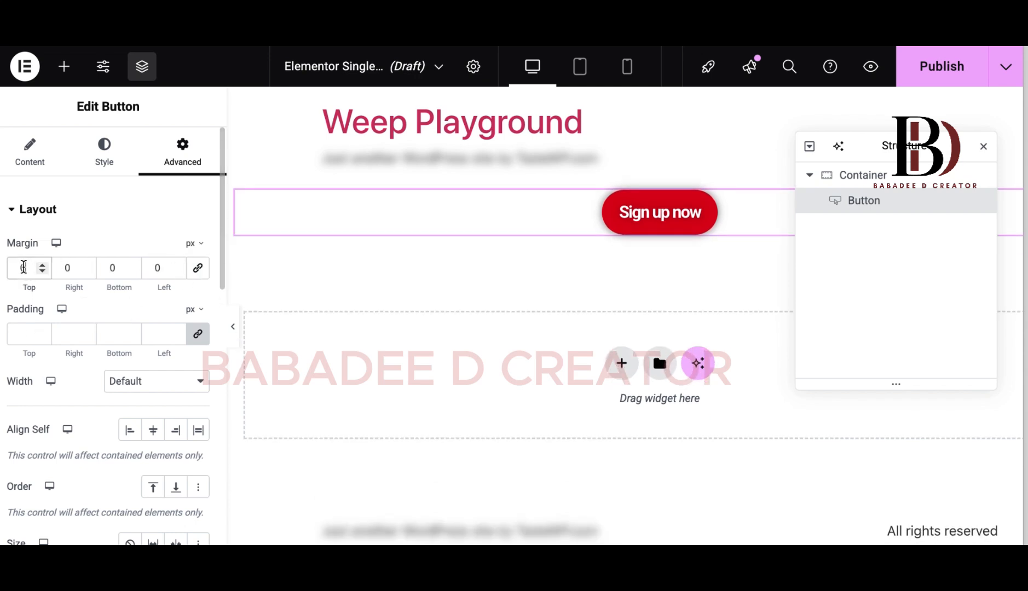
click(20, 267)
text(2)
key(BackSpace)
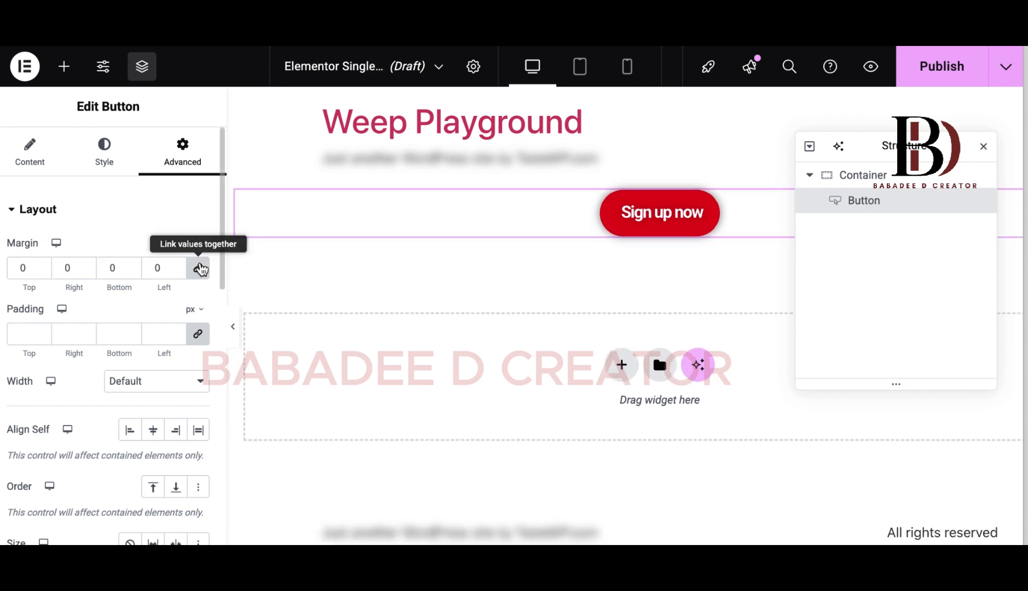
Set the button's advanced layout width to Full Width (100%).
scroll(171, 326, down, 3)
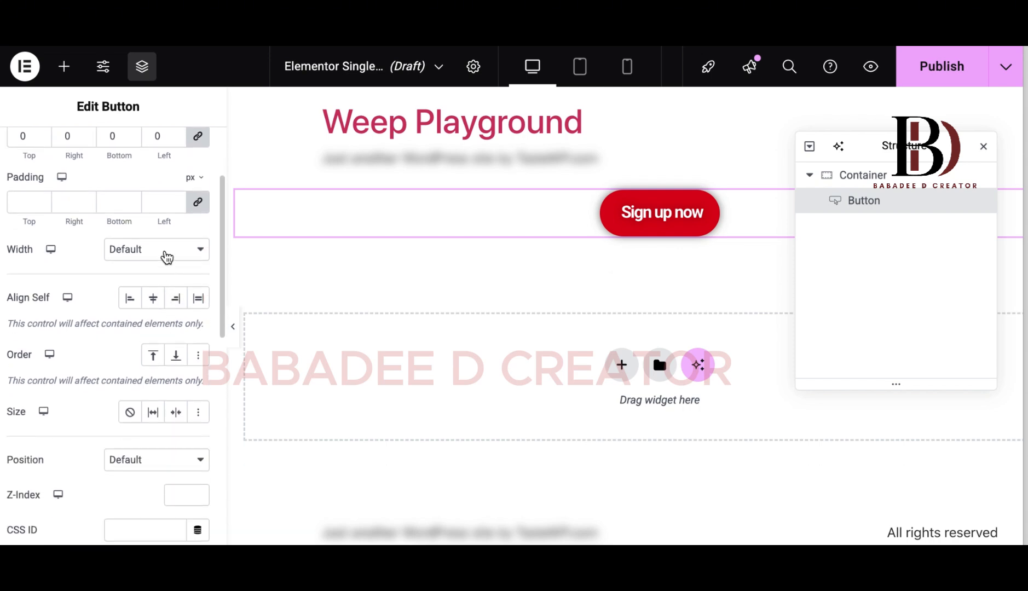
click(167, 257)
key(Escape)
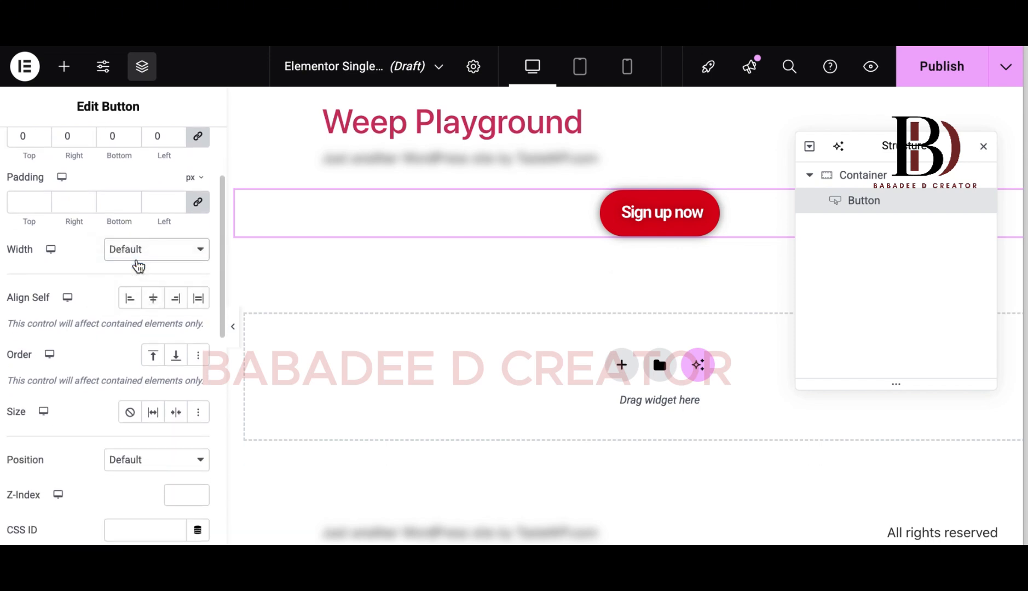
click(140, 256)
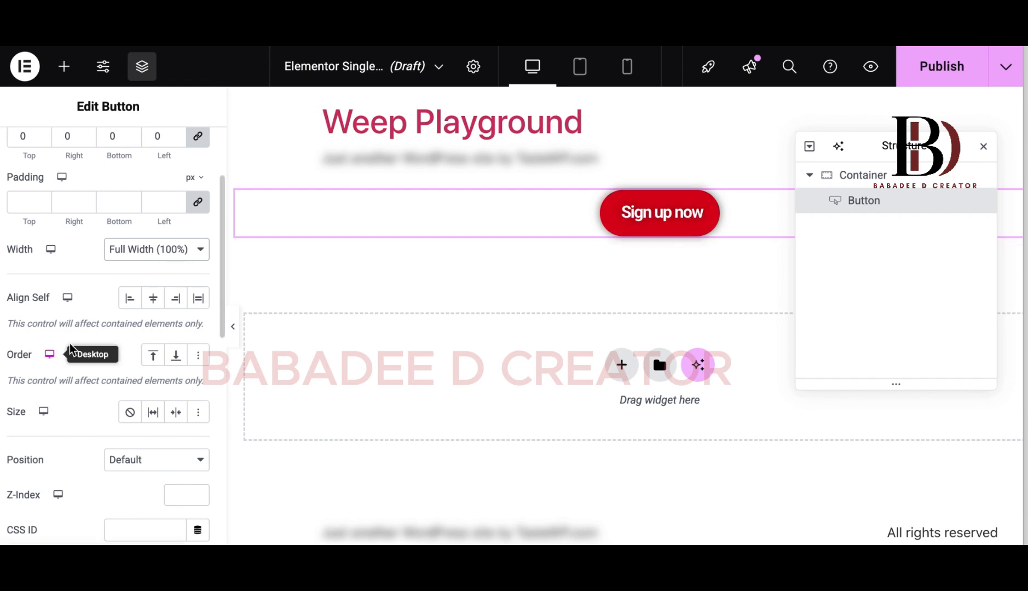
scroll(85, 340, down, 1)
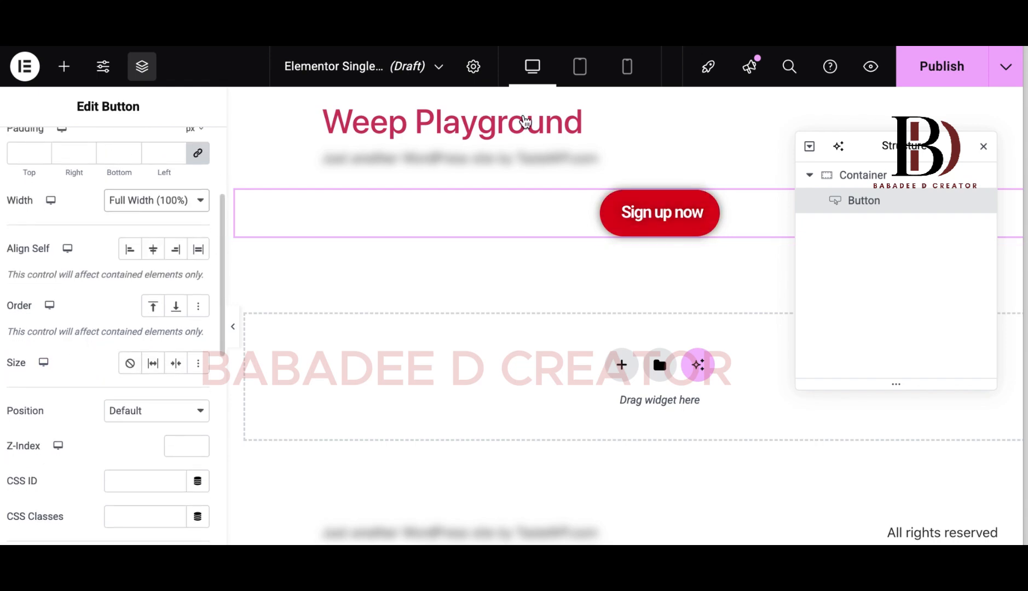
Publish the template with only the Include, Pages, All display condition, adding and removing an extra All singular condition.
click(957, 65)
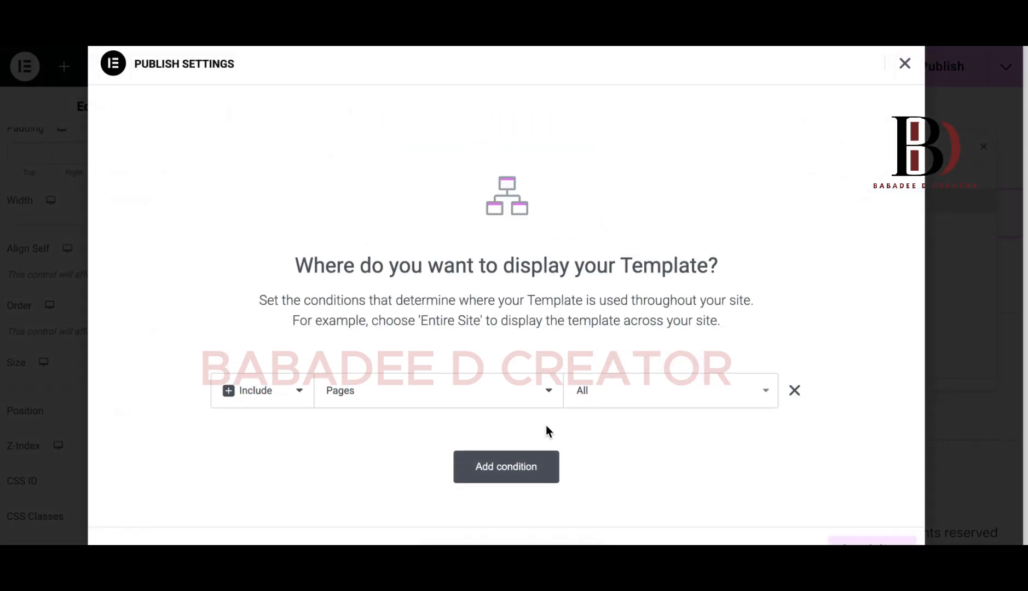
click(505, 482)
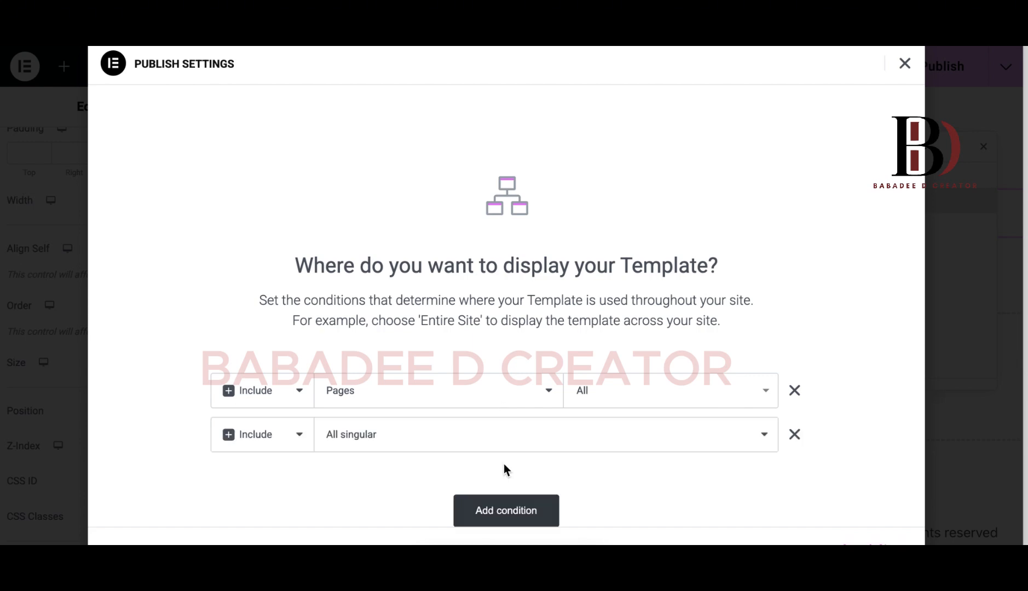
click(794, 435)
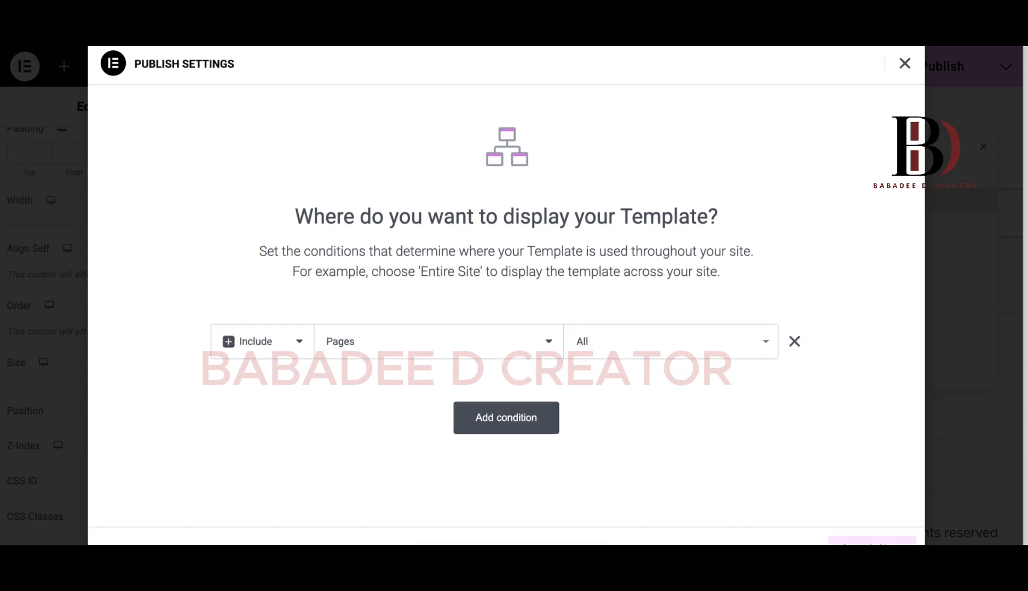
click(872, 542)
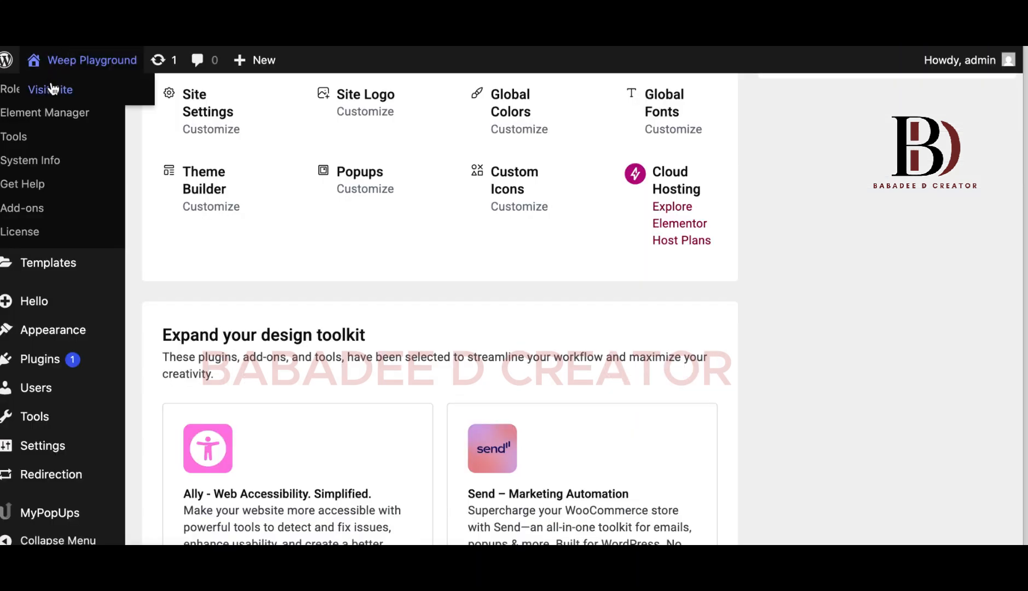
Open the live site in a new tab and check the template editor's list of recent pages.
click(52, 90)
right_click(52, 89)
click(104, 90)
click(263, 17)
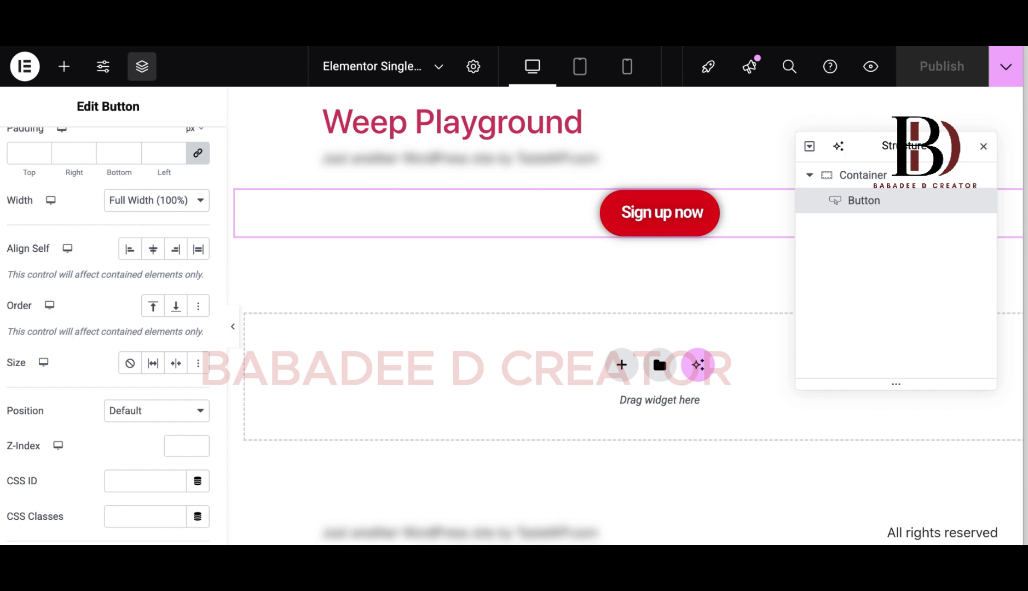
click(441, 69)
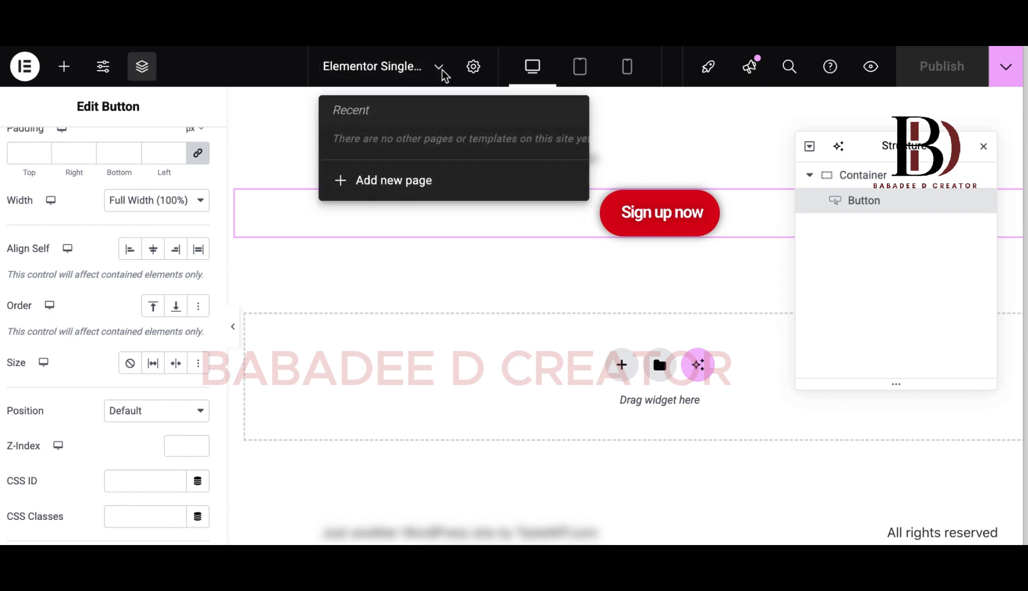
click(621, 147)
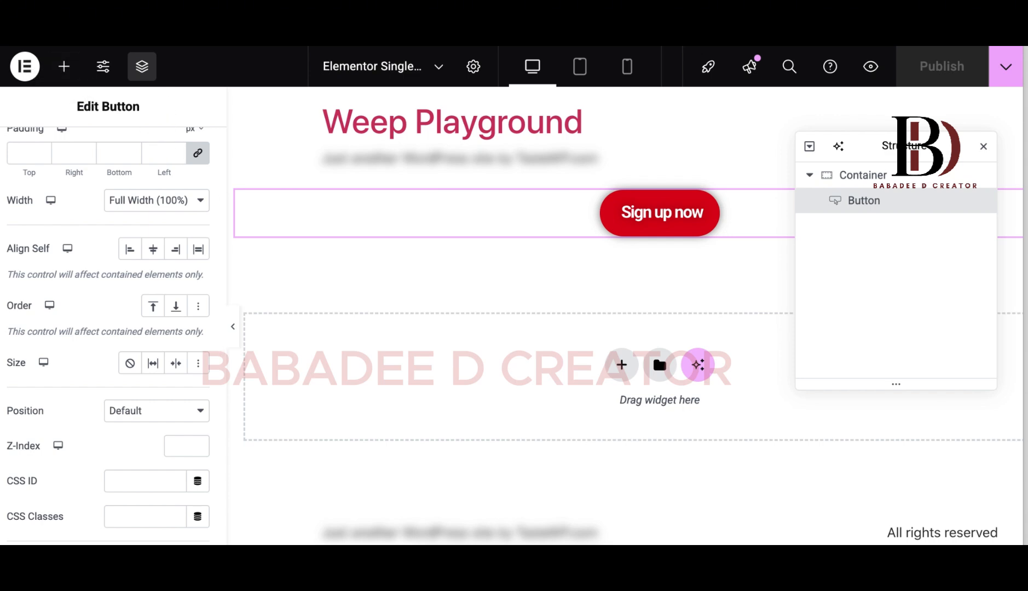
click(252, 13)
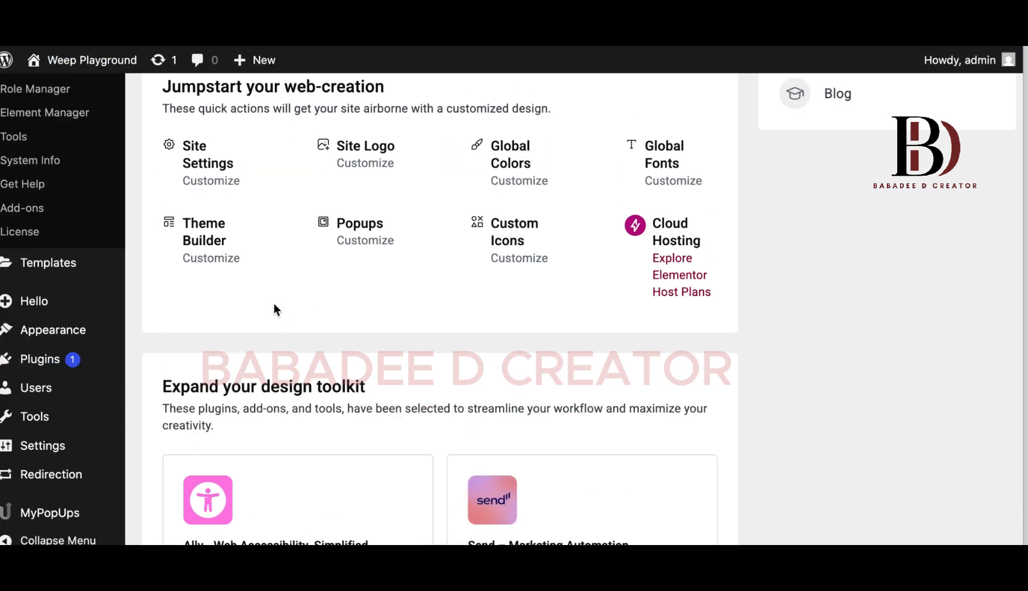
scroll(274, 305, up, 2)
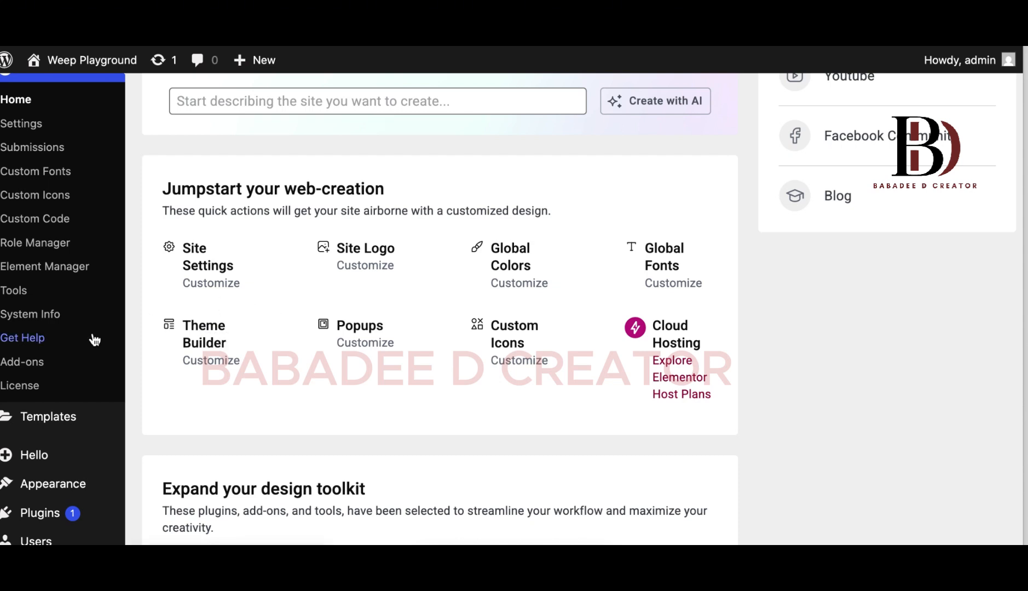
scroll(57, 285, up, 10)
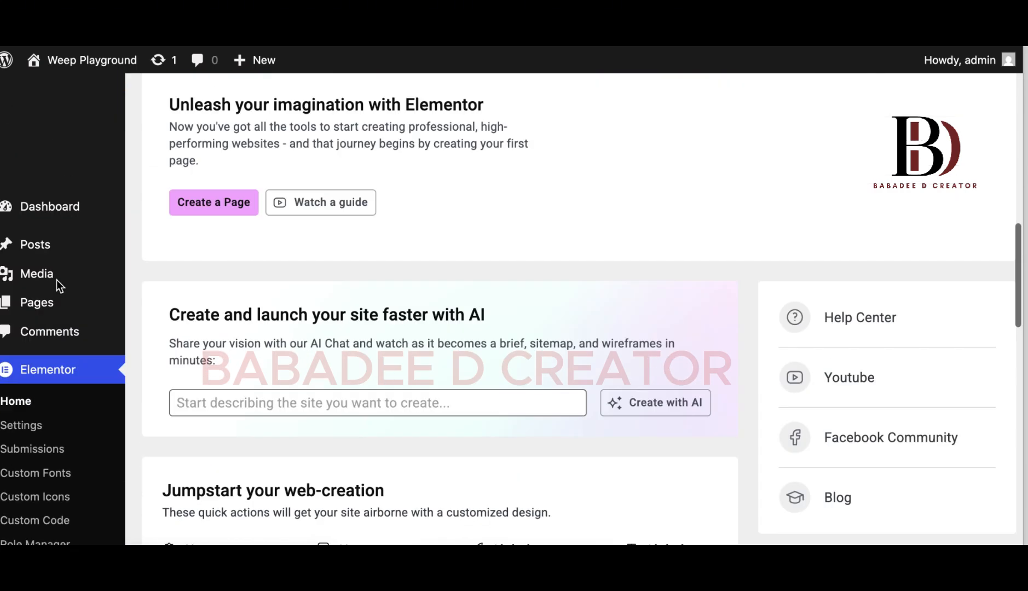
scroll(59, 285, down, 4)
scroll(58, 285, up, 4)
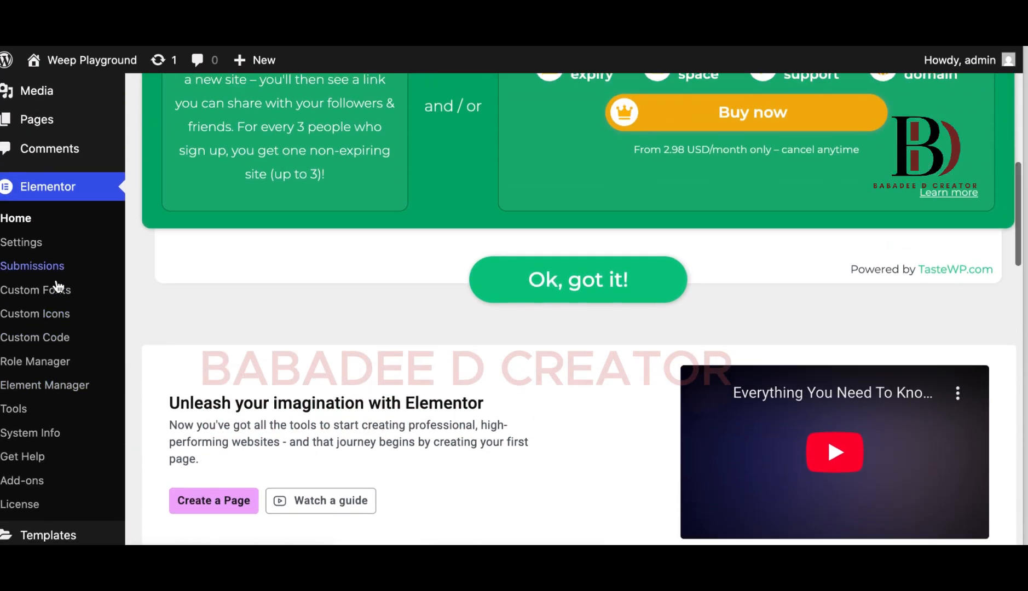
scroll(59, 286, down, 4)
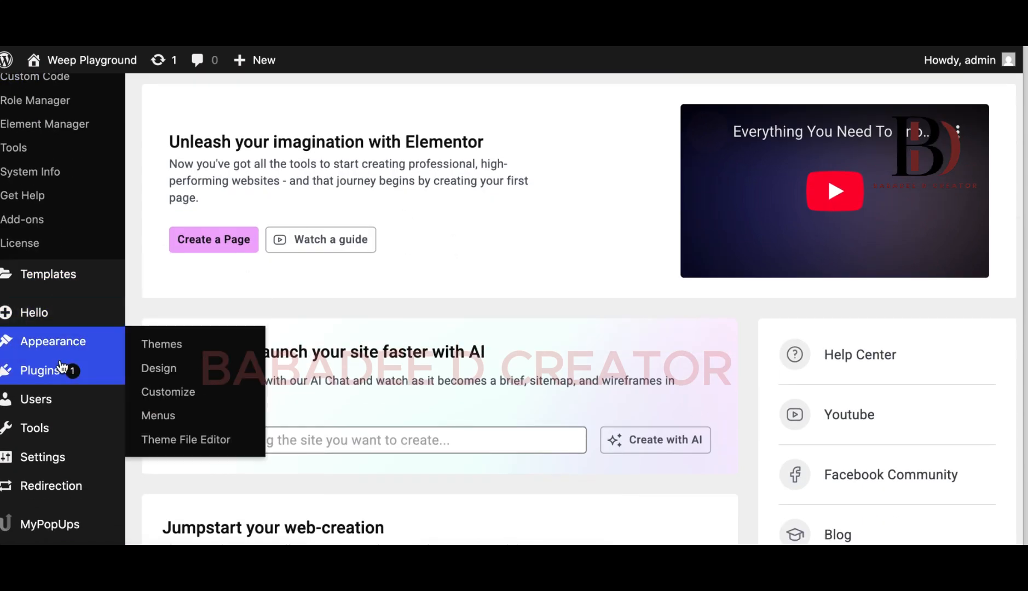
mouse_move(77, 349)
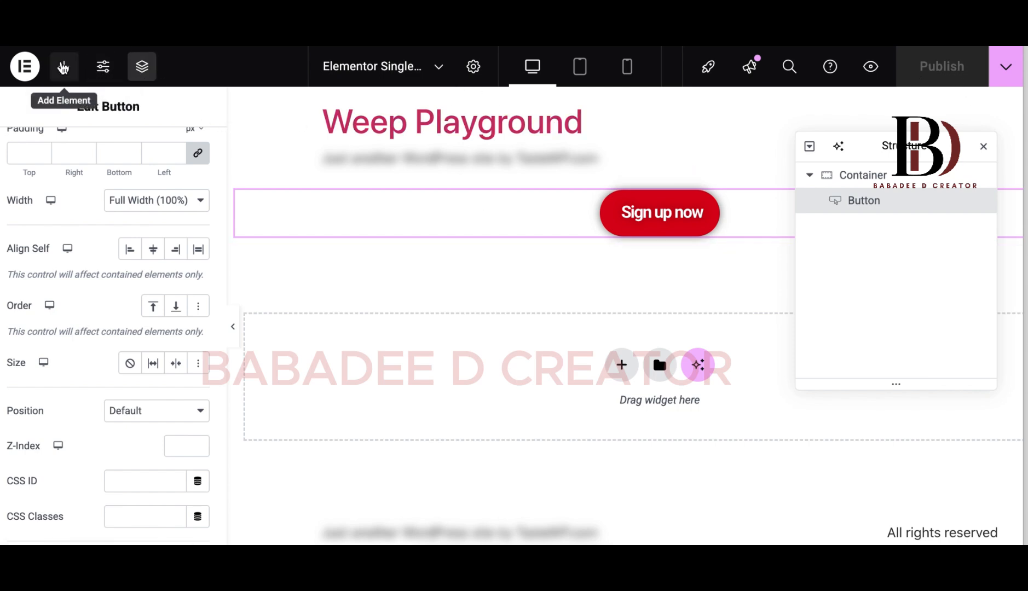
Review the design system, theme style and general categories in Site Settings, and recheck the editor's recent pages list.
click(105, 74)
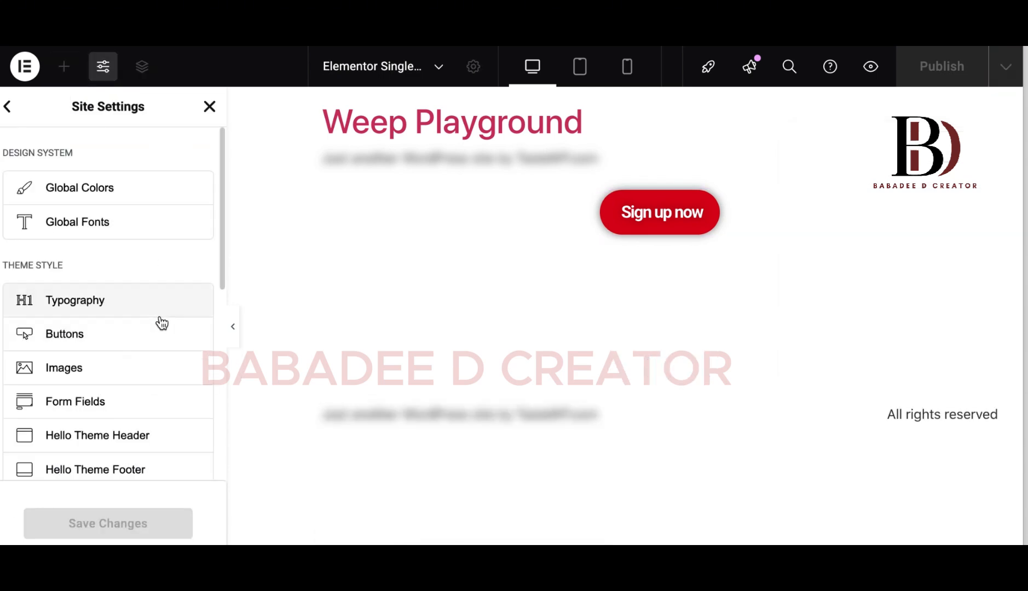
scroll(147, 381, down, 5)
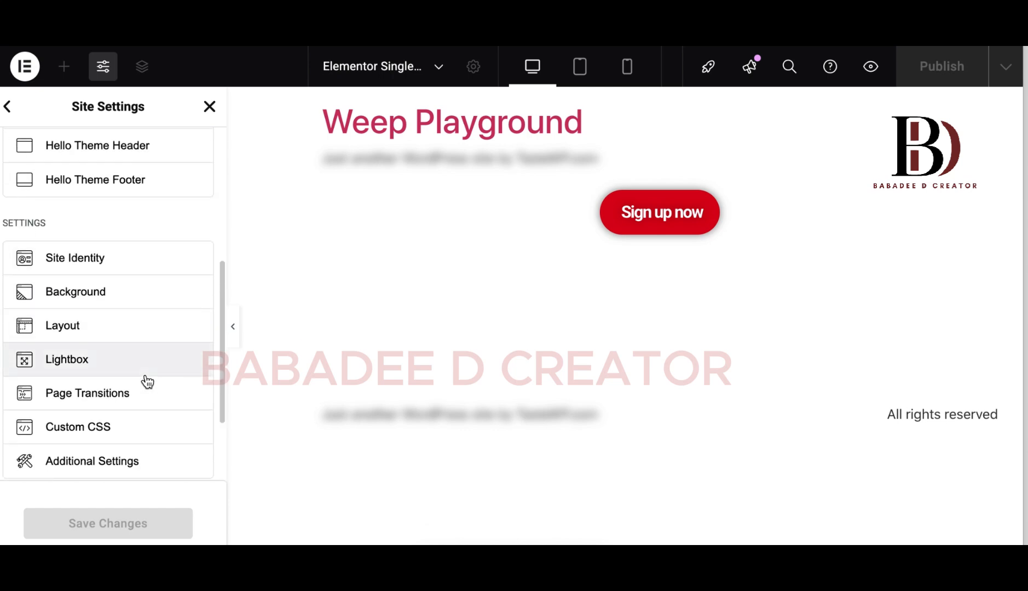
scroll(147, 381, up, 5)
scroll(146, 380, down, 4)
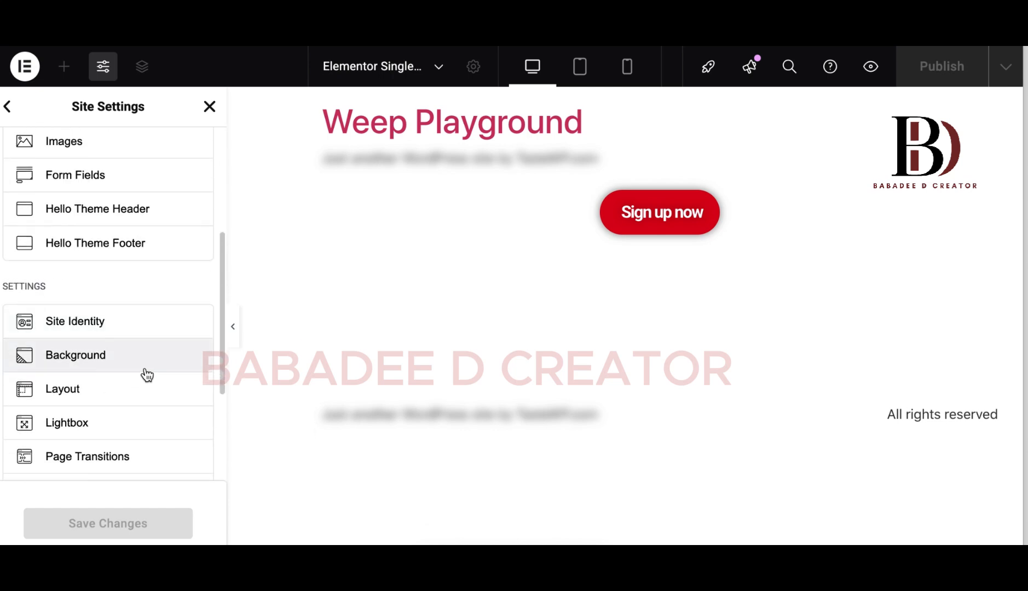
scroll(147, 375, up, 4)
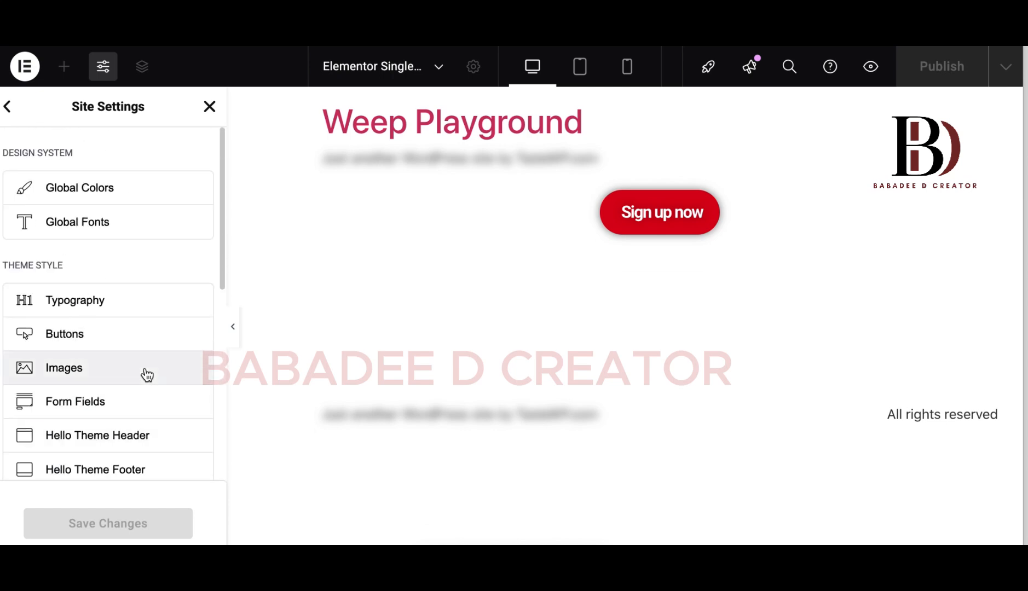
click(6, 109)
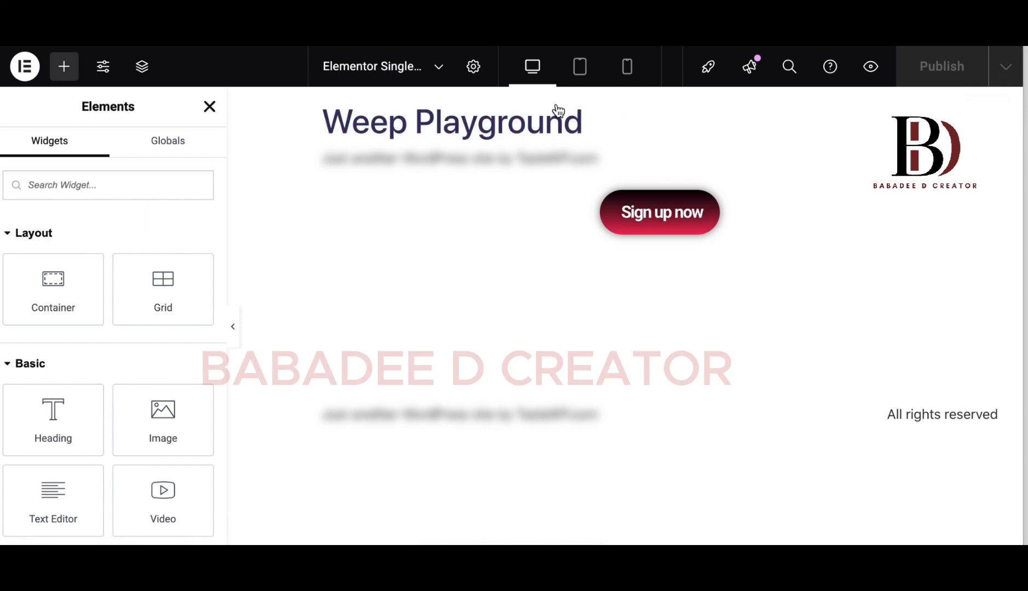
click(438, 68)
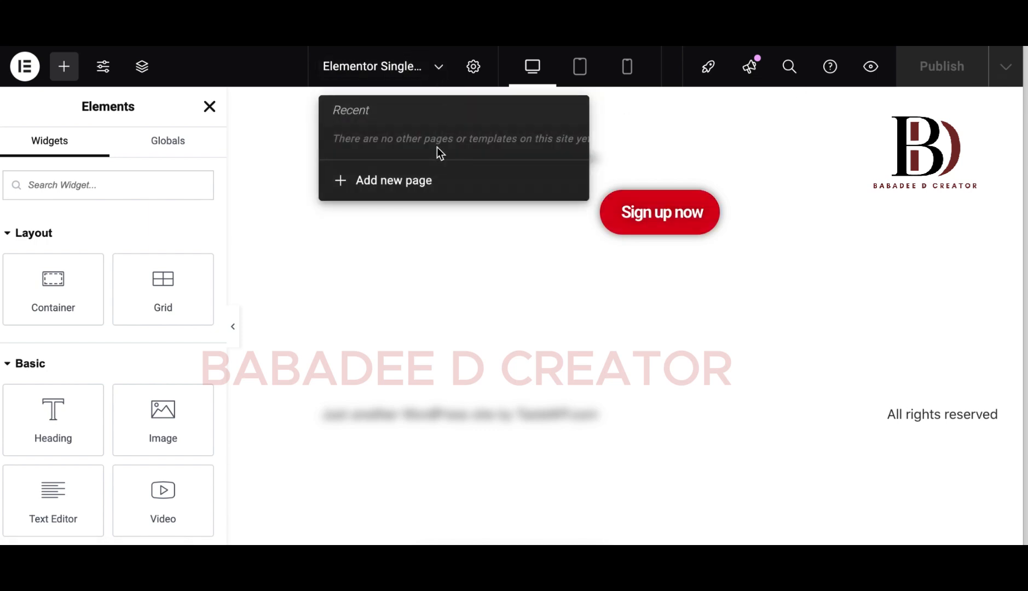
click(438, 67)
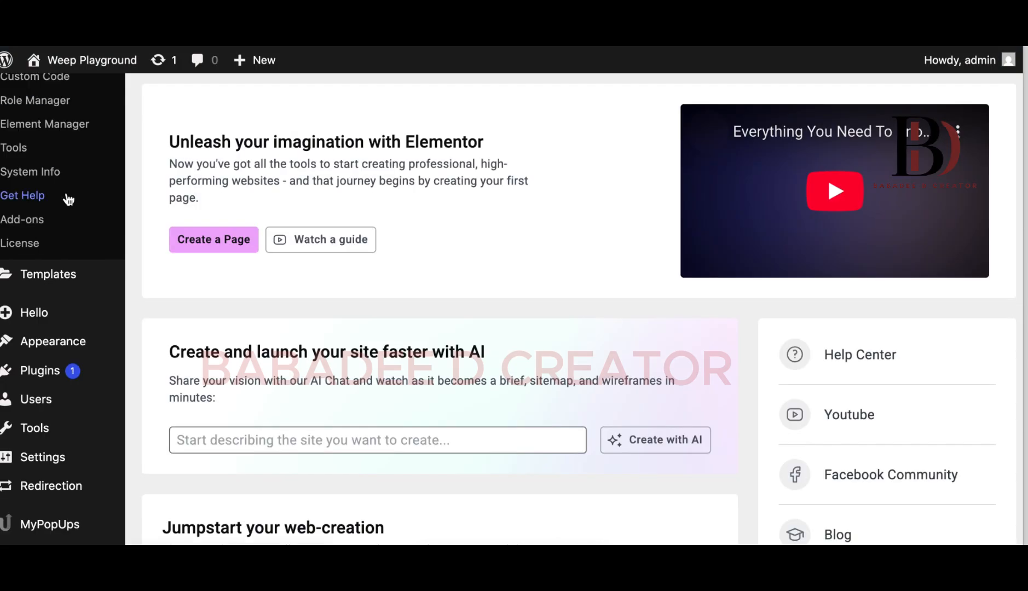
Open the Reading settings in the WordPress admin.
scroll(65, 188, up, 2)
scroll(65, 188, up, 2)
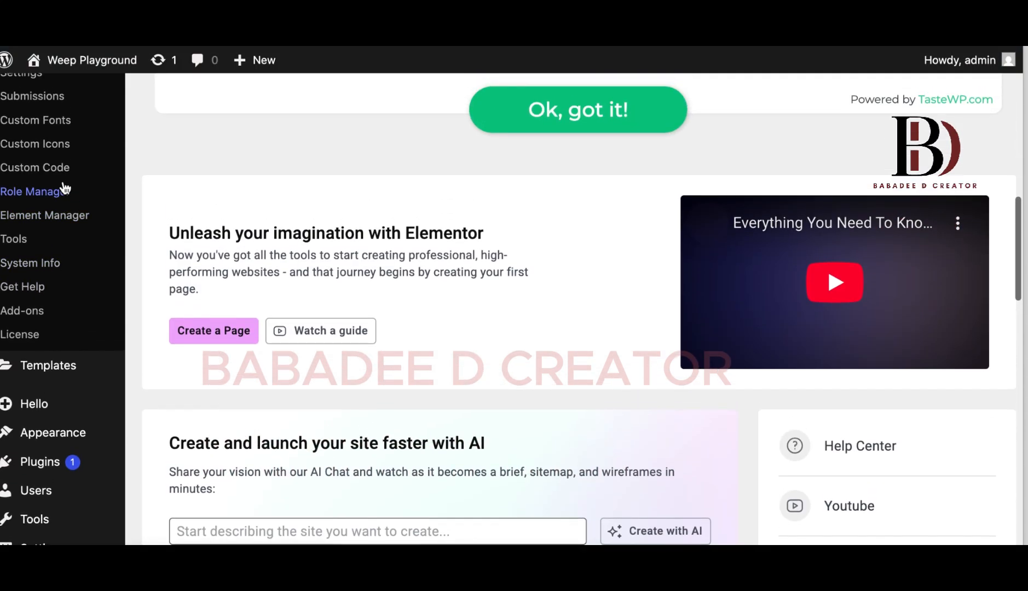
scroll(65, 188, down, 5)
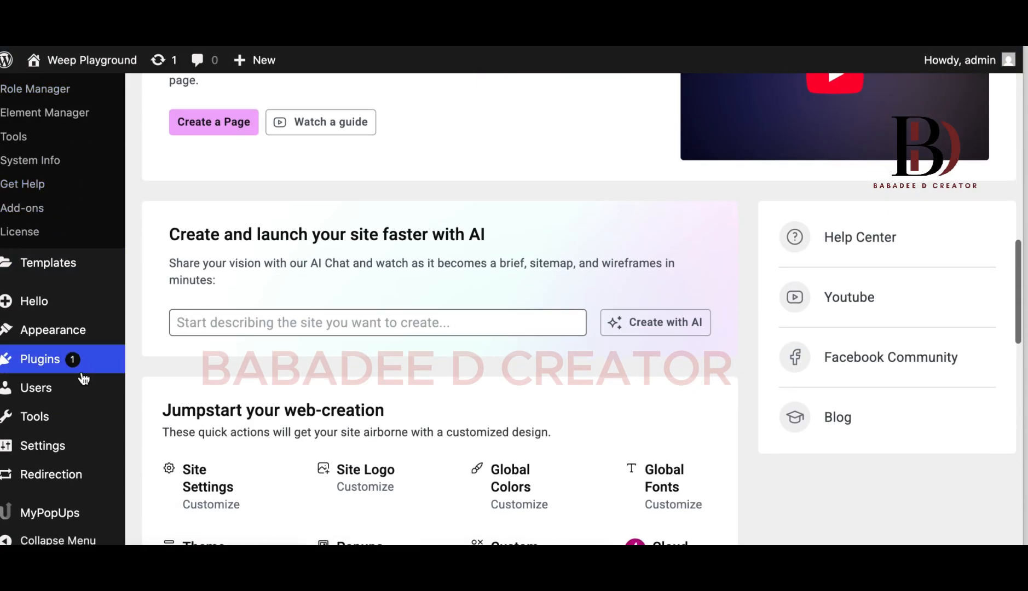
mouse_move(78, 331)
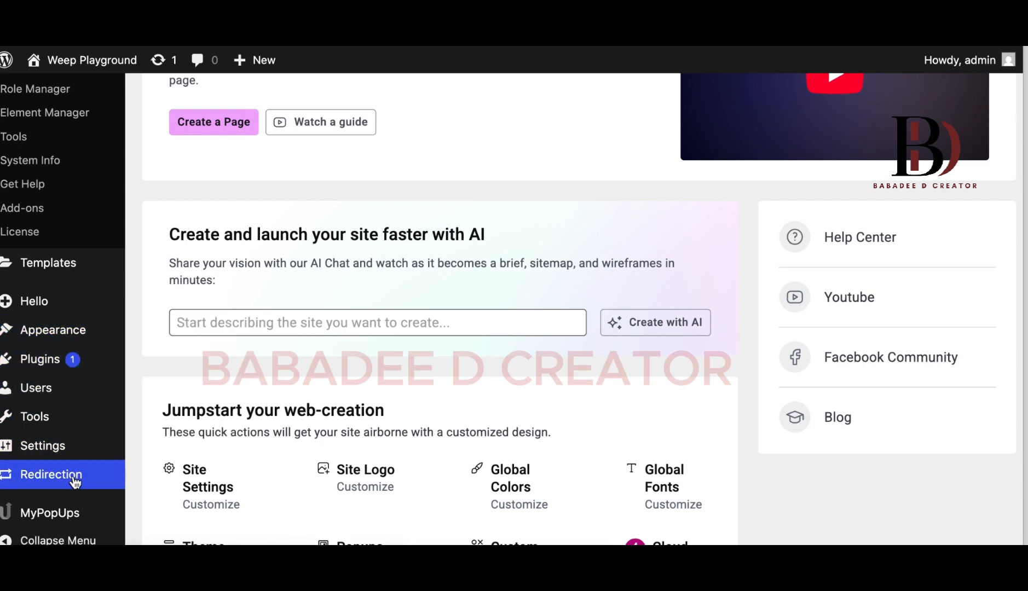
mouse_move(75, 450)
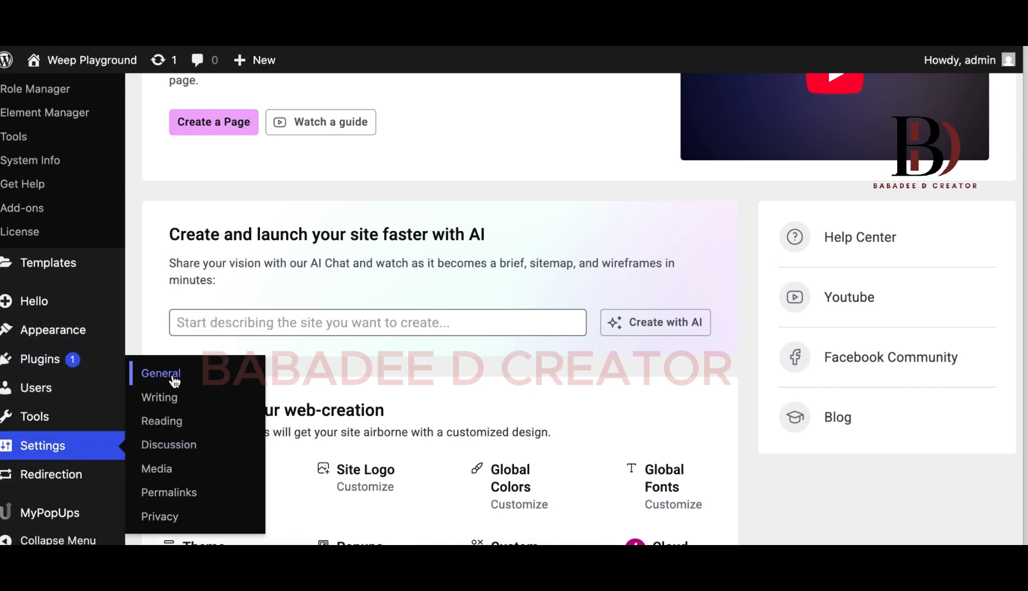
click(174, 422)
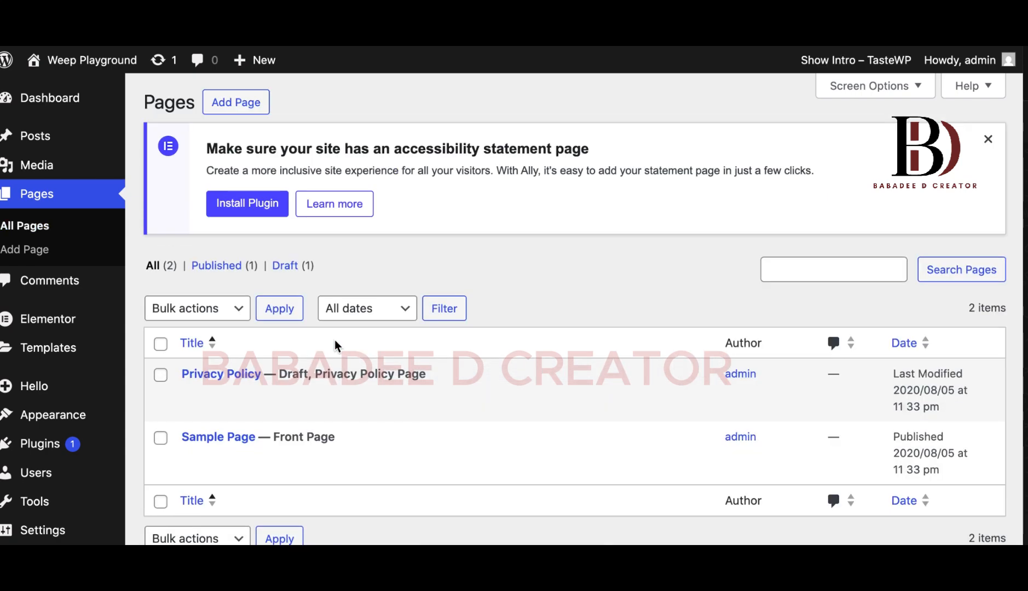
View the Sample Page from the Pages list in a new tab to check the button on the live site.
scroll(334, 340, down, 2)
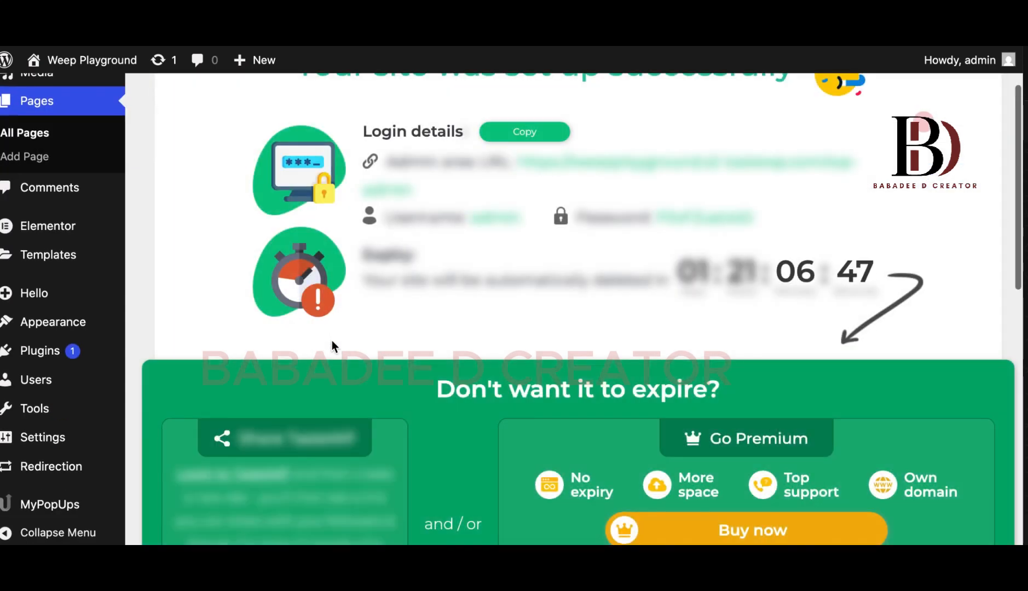
scroll(342, 322, down, 1)
scroll(342, 318, down, 6)
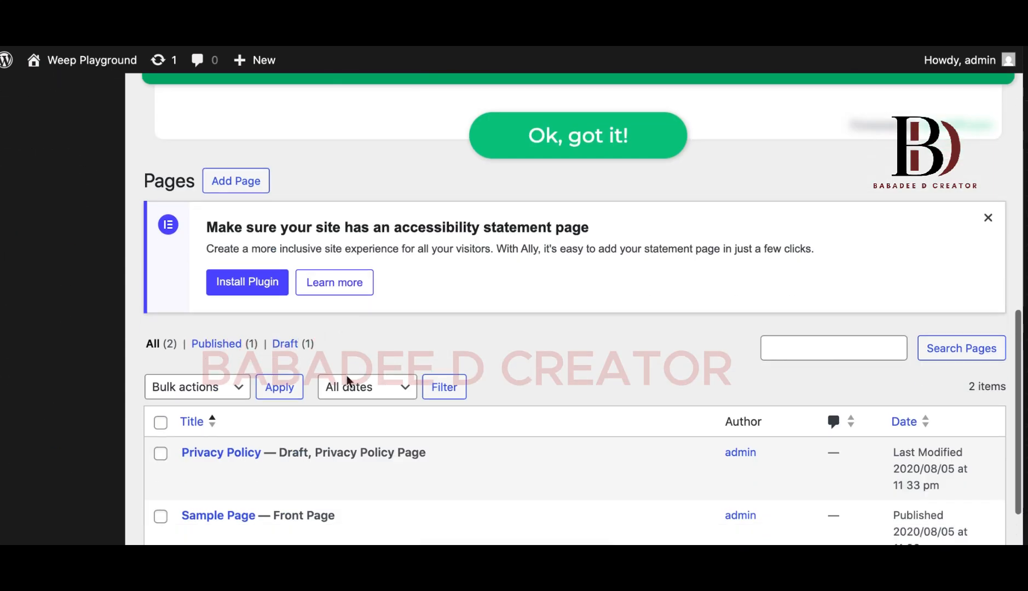
right_click(329, 416)
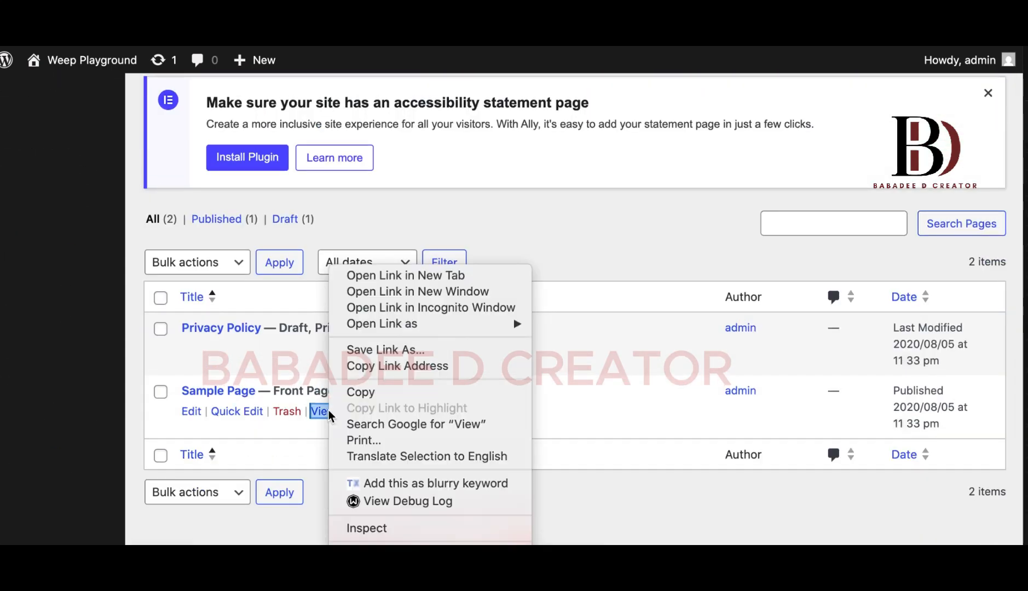
click(392, 270)
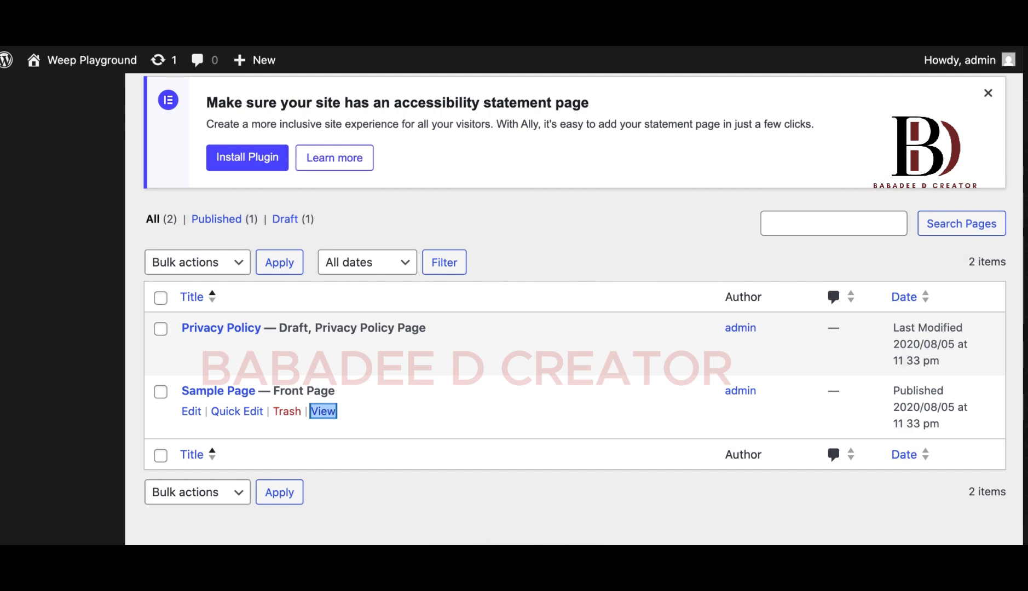
click(267, 22)
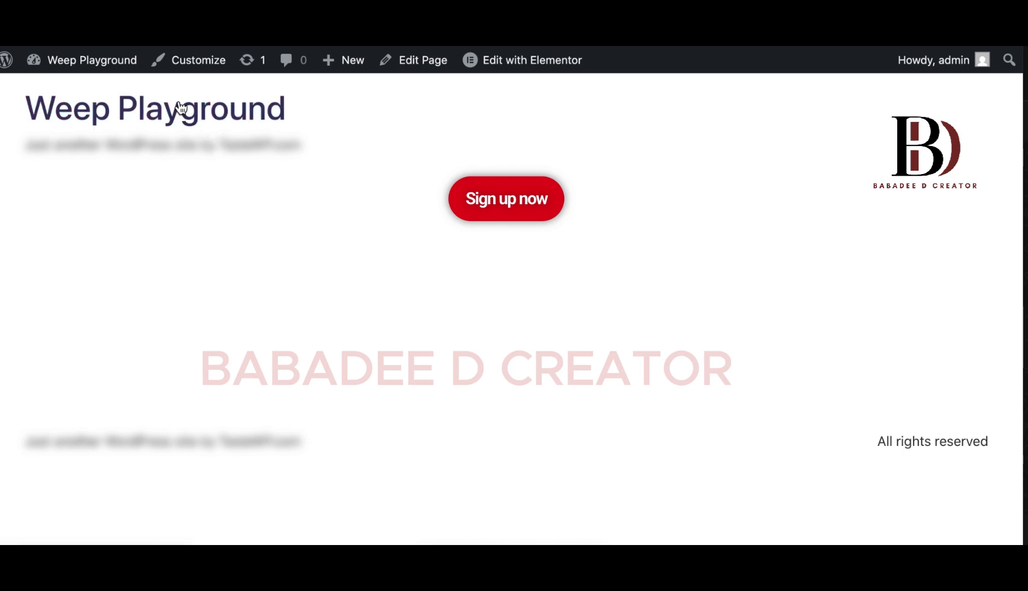
key(ctrl+shift+Tab)
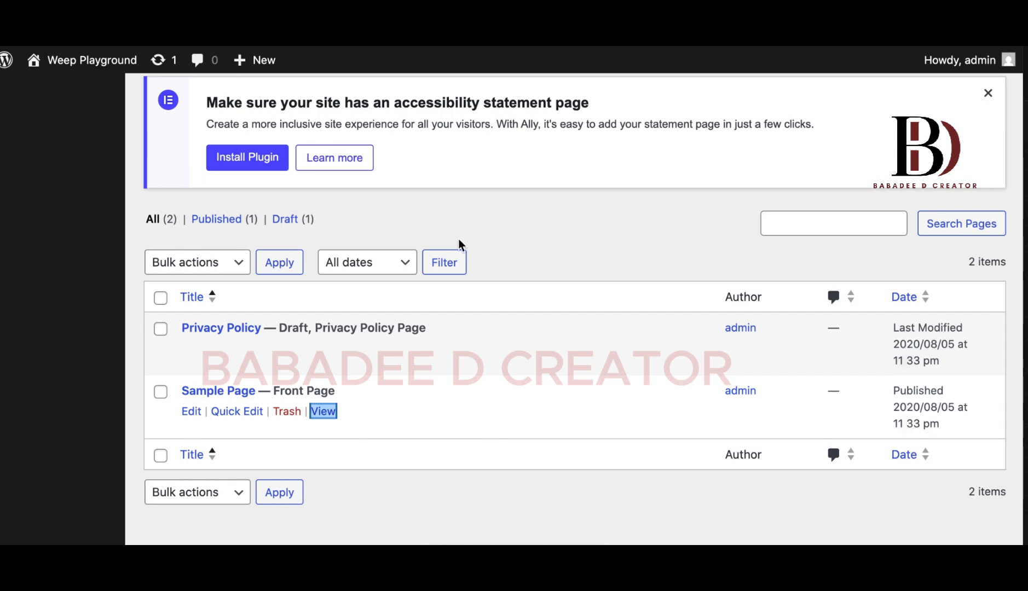
scroll(488, 186, up, 2)
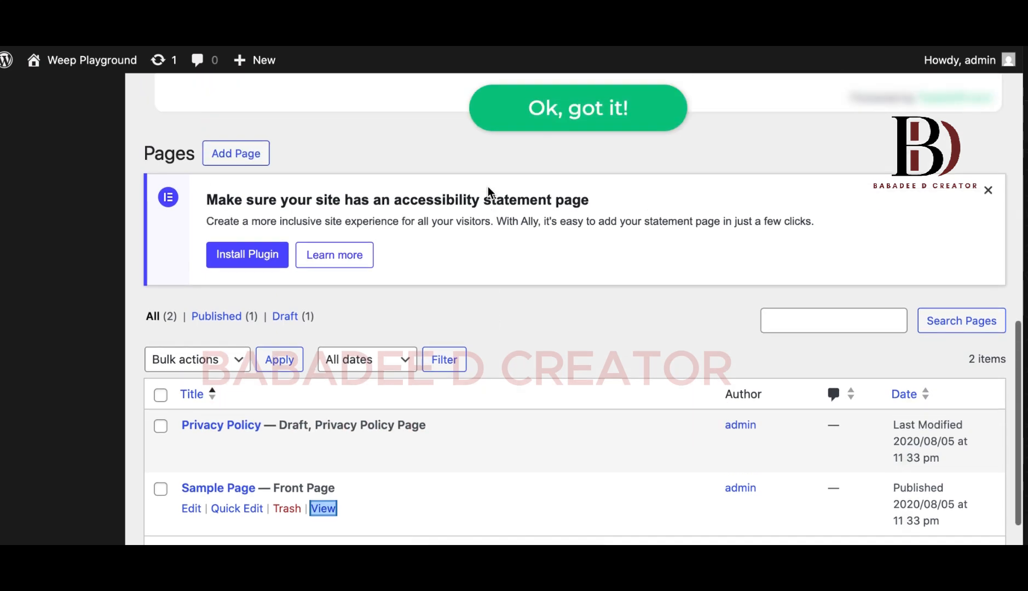
scroll(488, 186, up, 6)
scroll(488, 186, up, 2)
scroll(488, 187, down, 4)
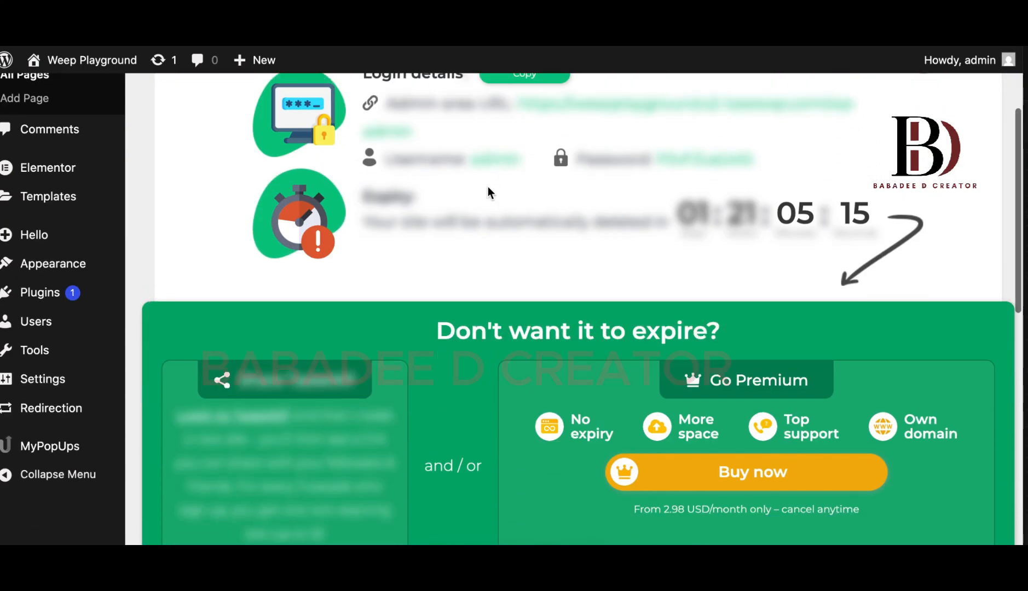
scroll(488, 186, up, 4)
scroll(488, 186, down, 1)
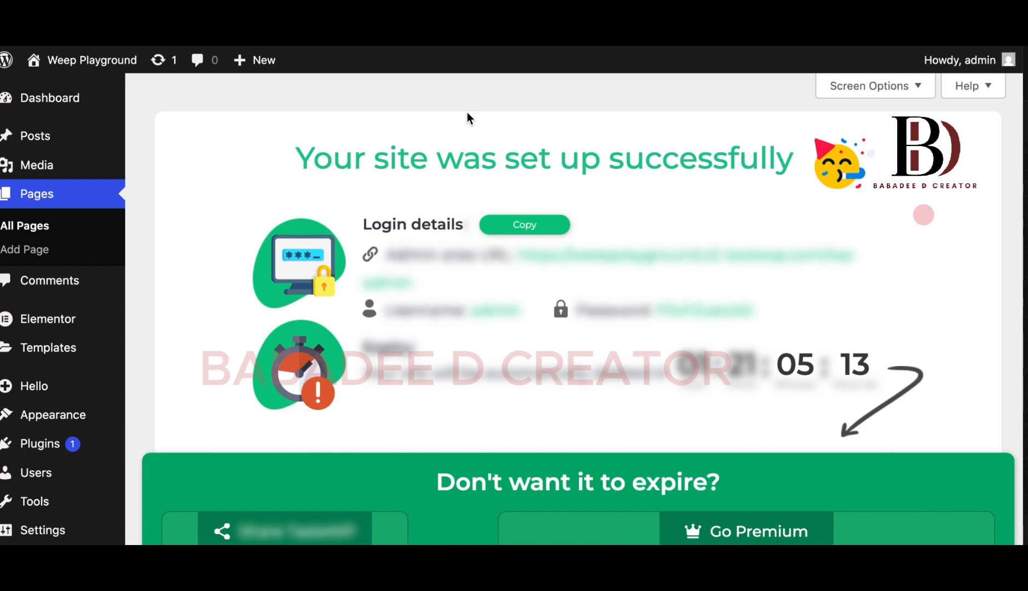